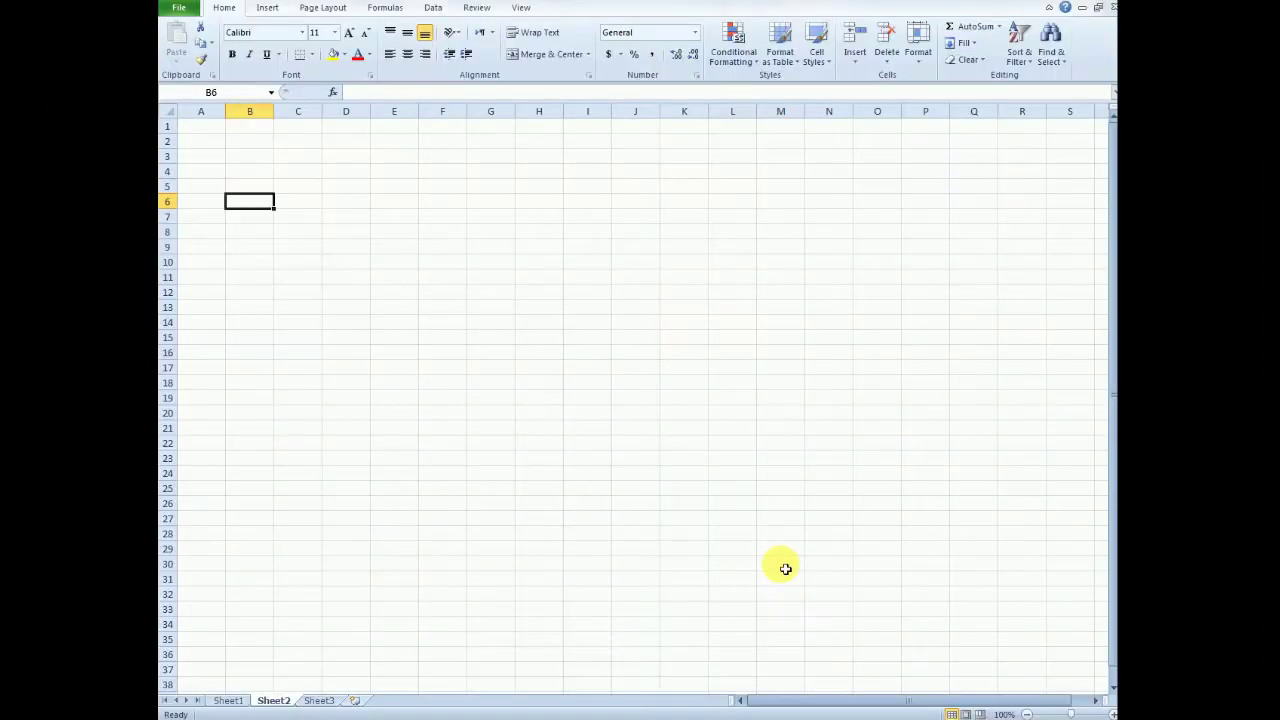
- Type the 'Name' column header into cell B8
key("Down")
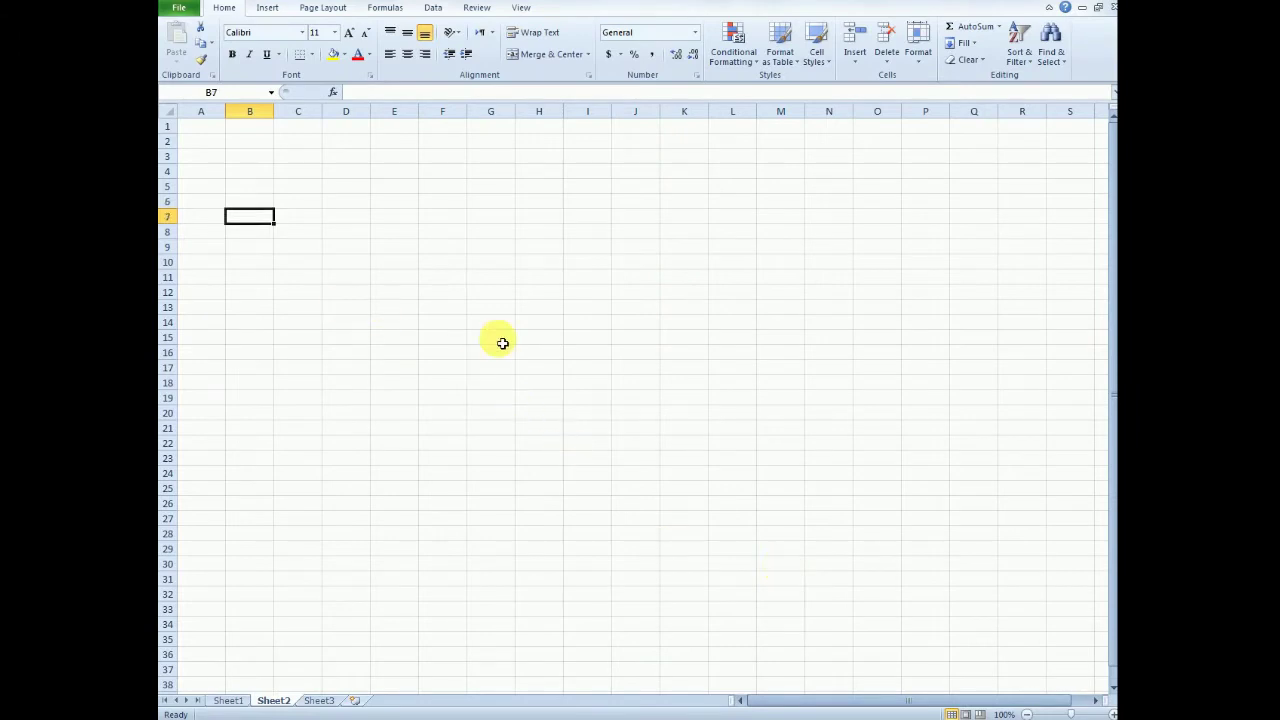
key("Right")
key("Left")
key("Down")
key("Right")
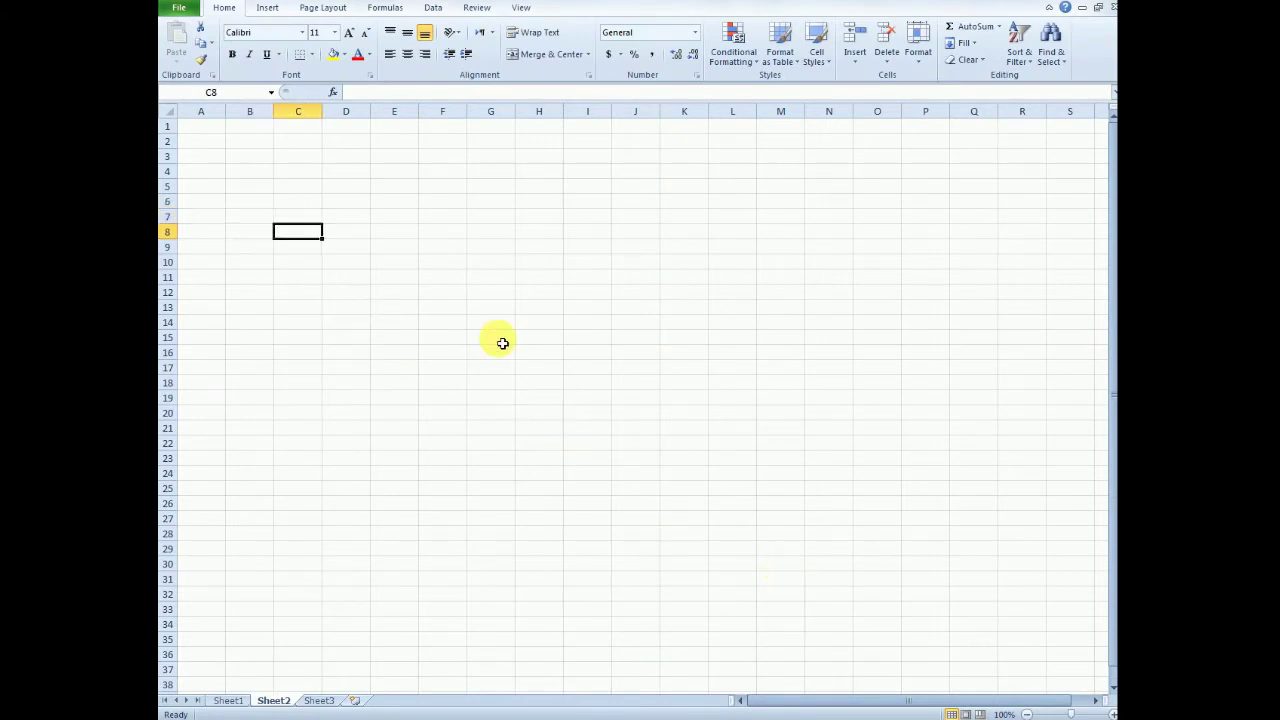
key("Right")
key("Left")
key("Left")
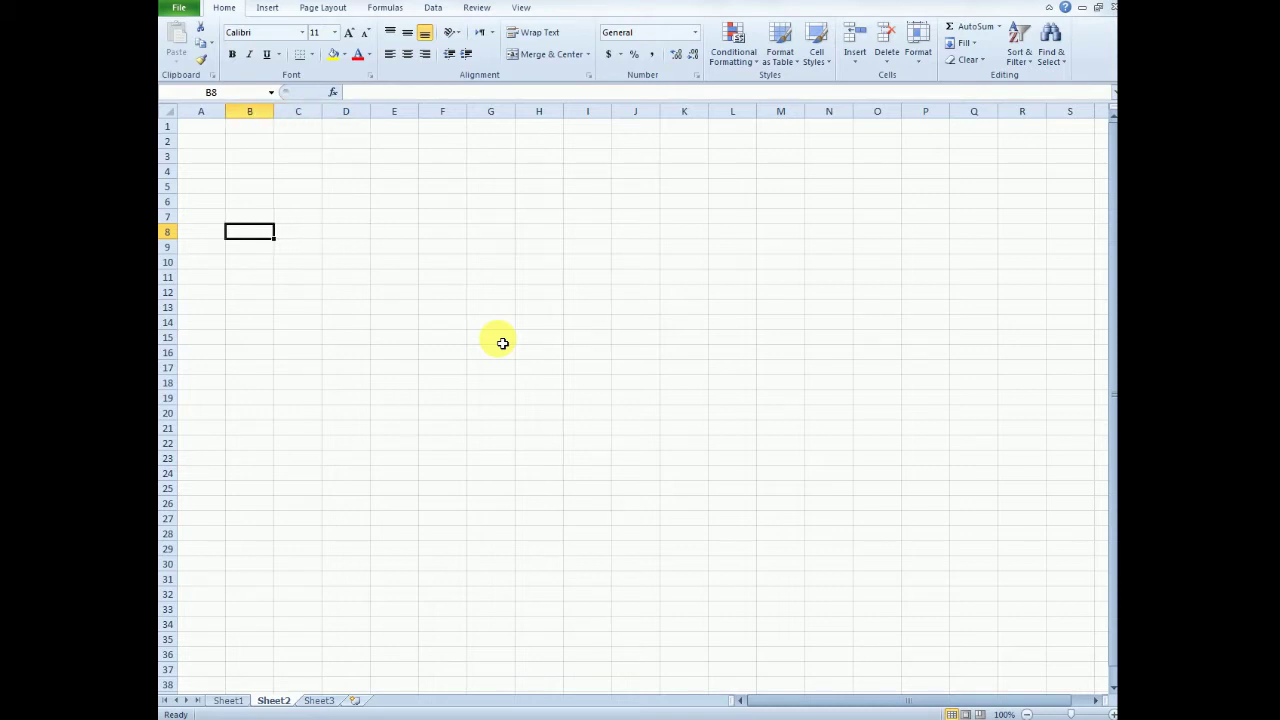
type("Nam")
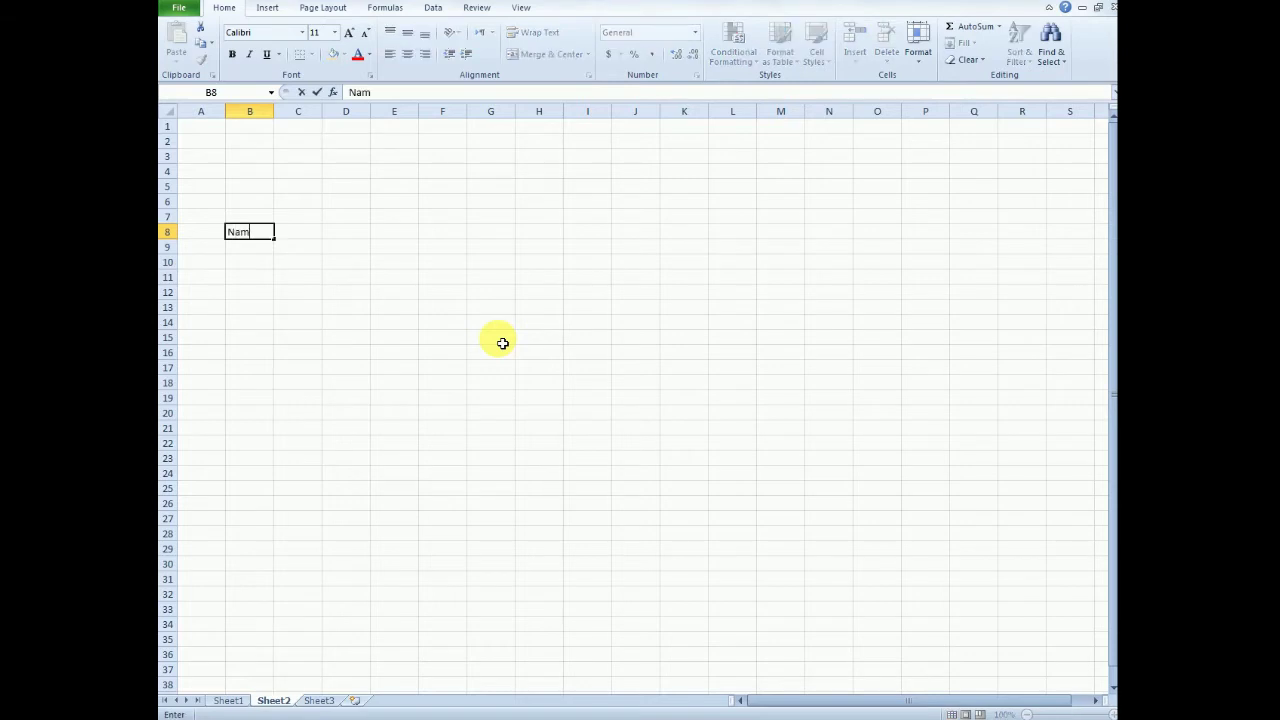
type("e")
key("Return")
key("Return")
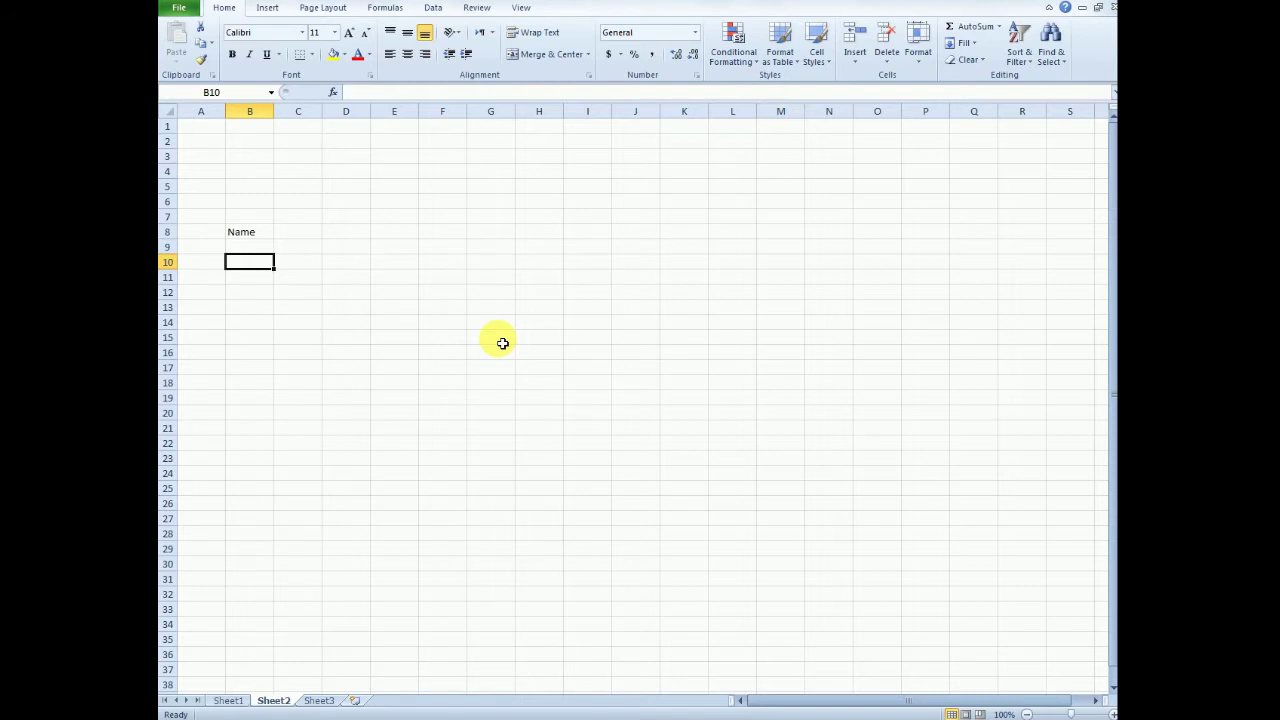
- Enter the first three employee names in B10 through B12
type("Javed")
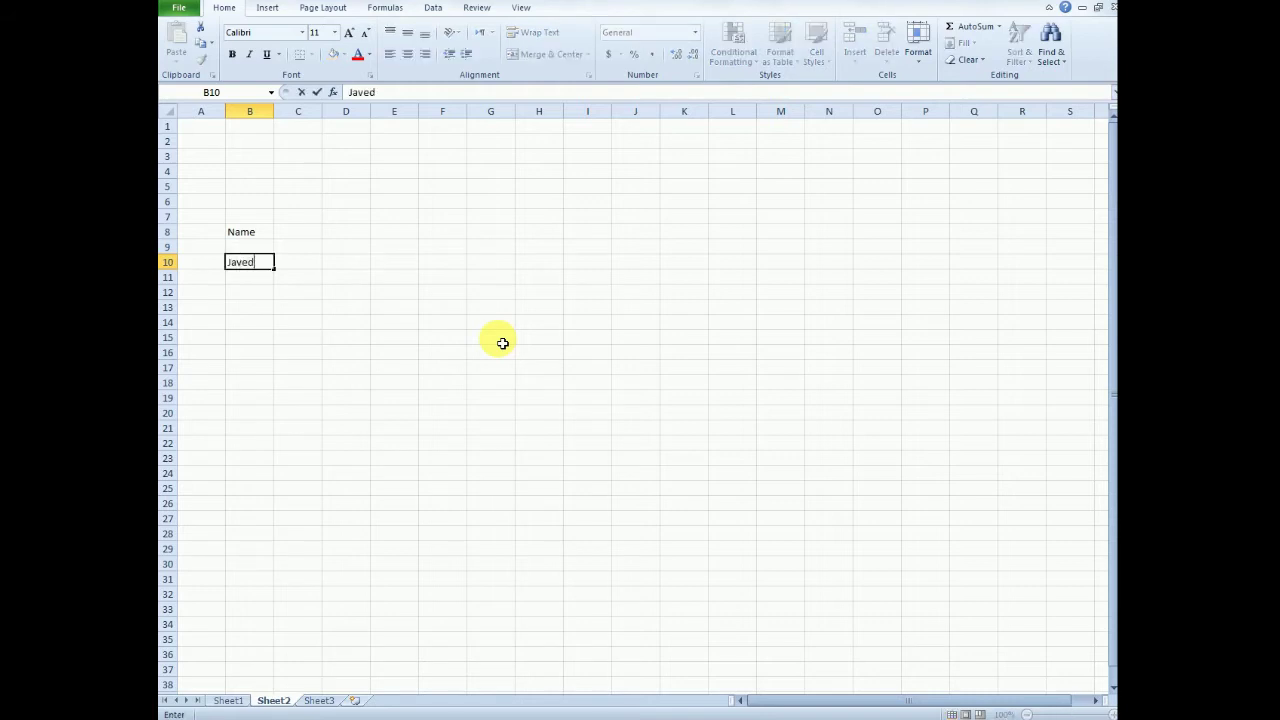
key("Return")
type("Sana")
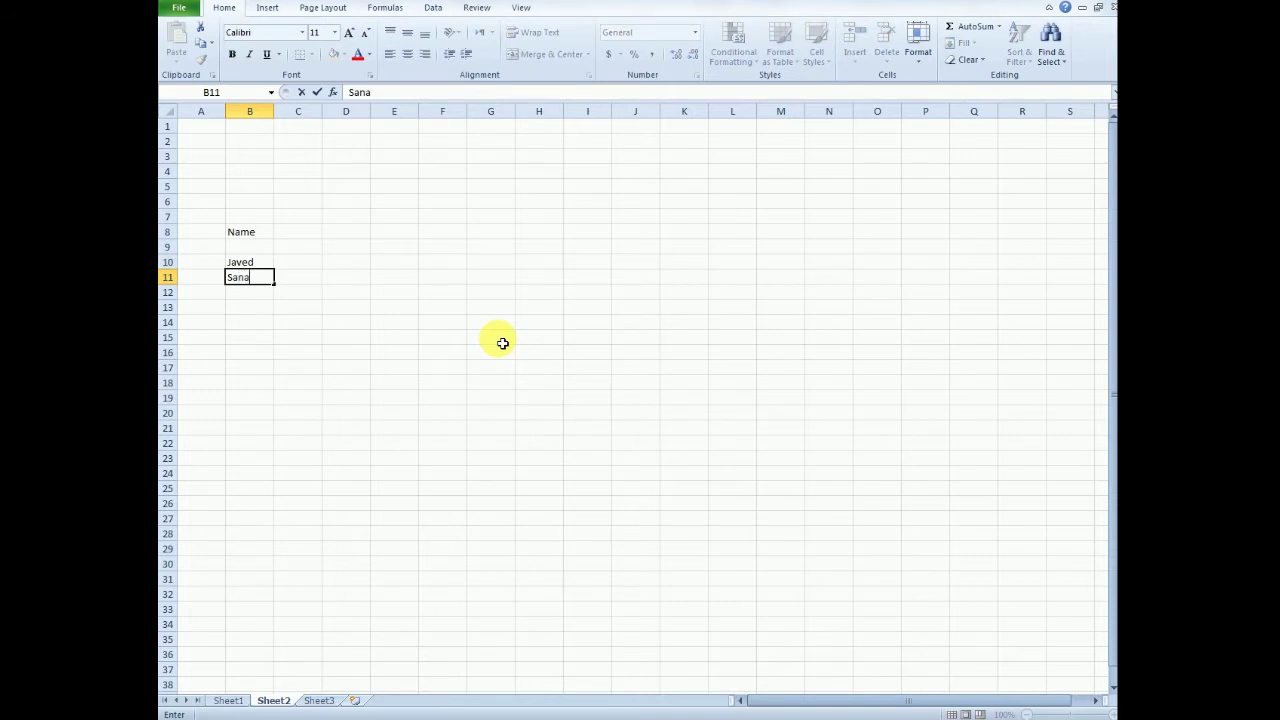
key("Return")
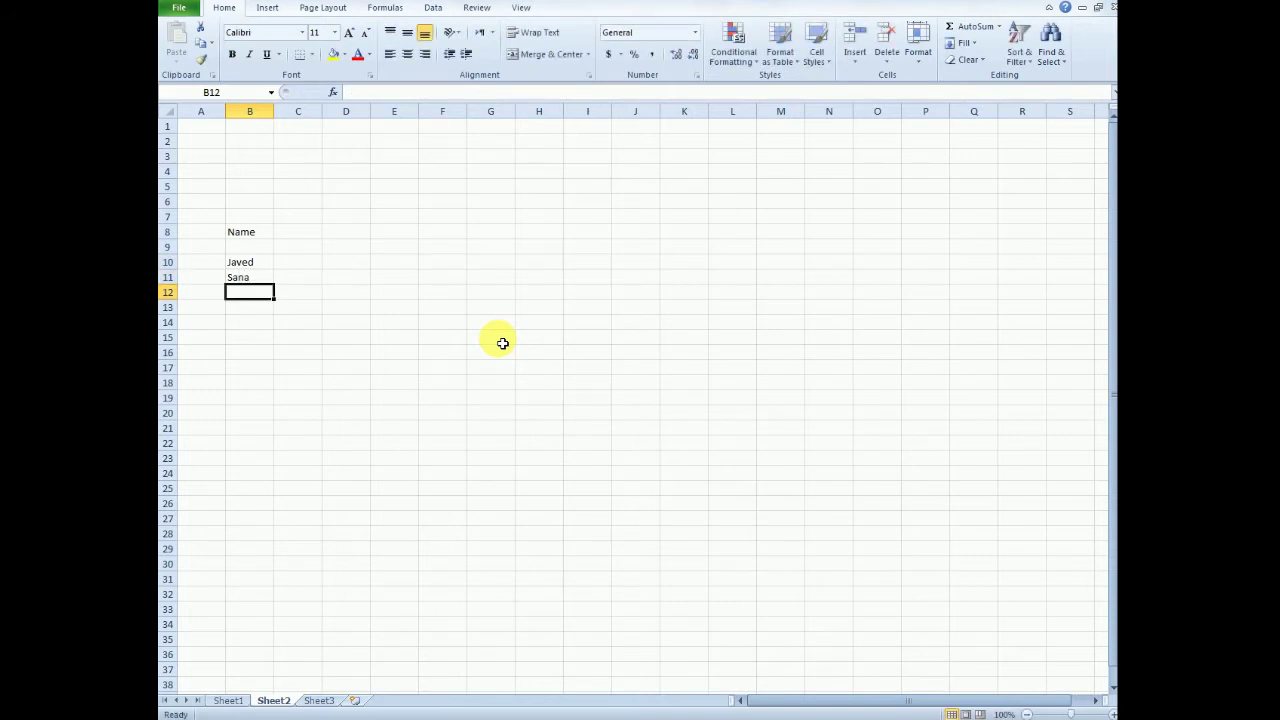
type("S")
key("BackSpace")
key("BackSpace")
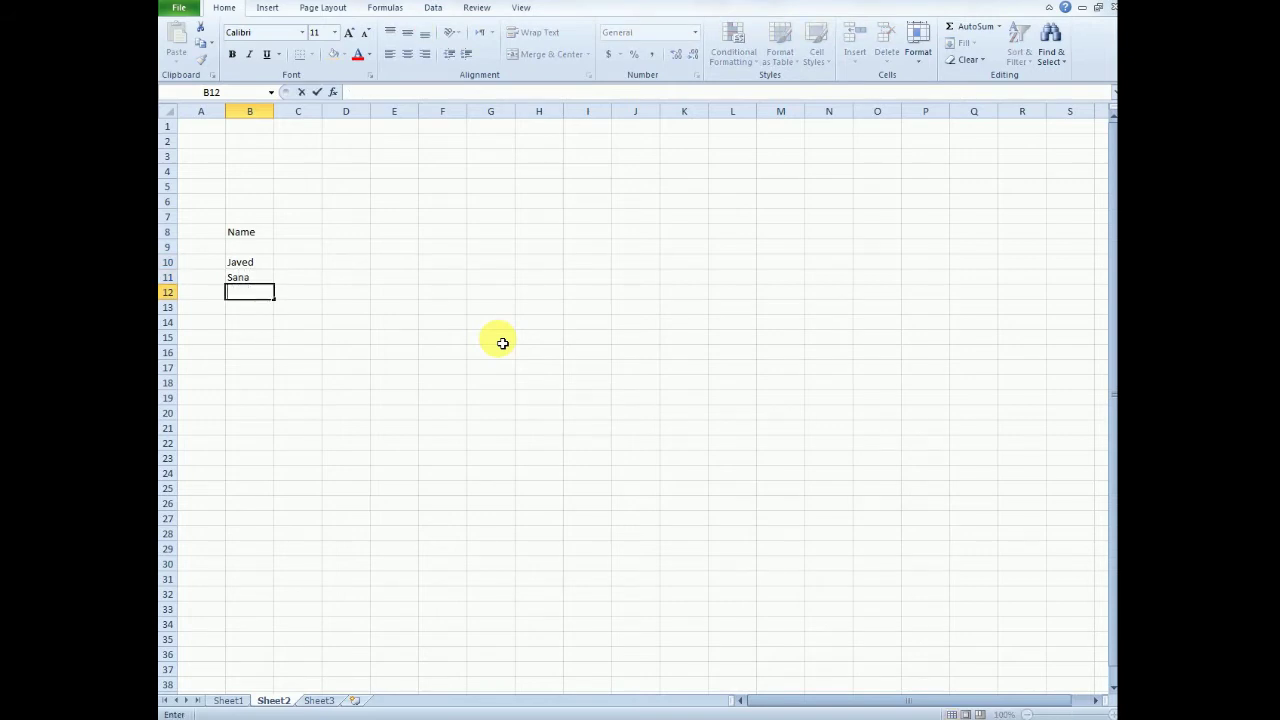
type("F")
key("BackSpace")
type("Kashif")
key("Return")
- Enter the fourth and fifth employee names in B13 and B14
type("Sab")
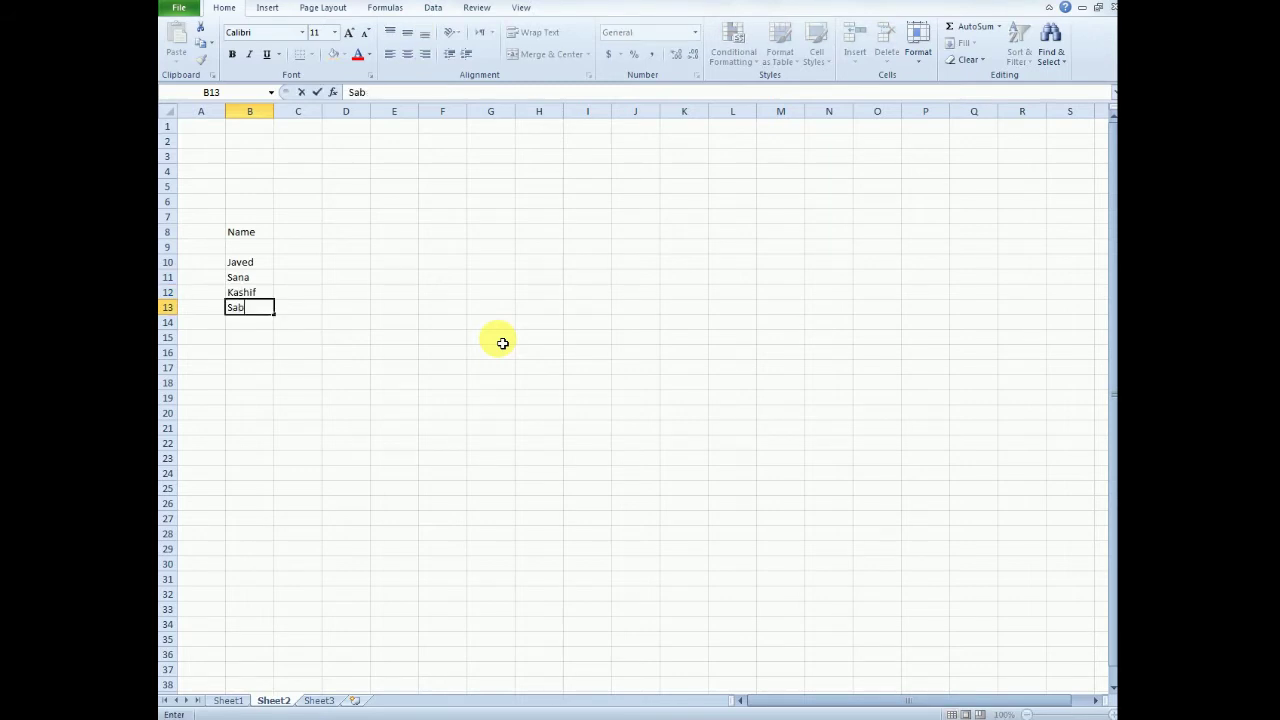
type("a")
key("Return")
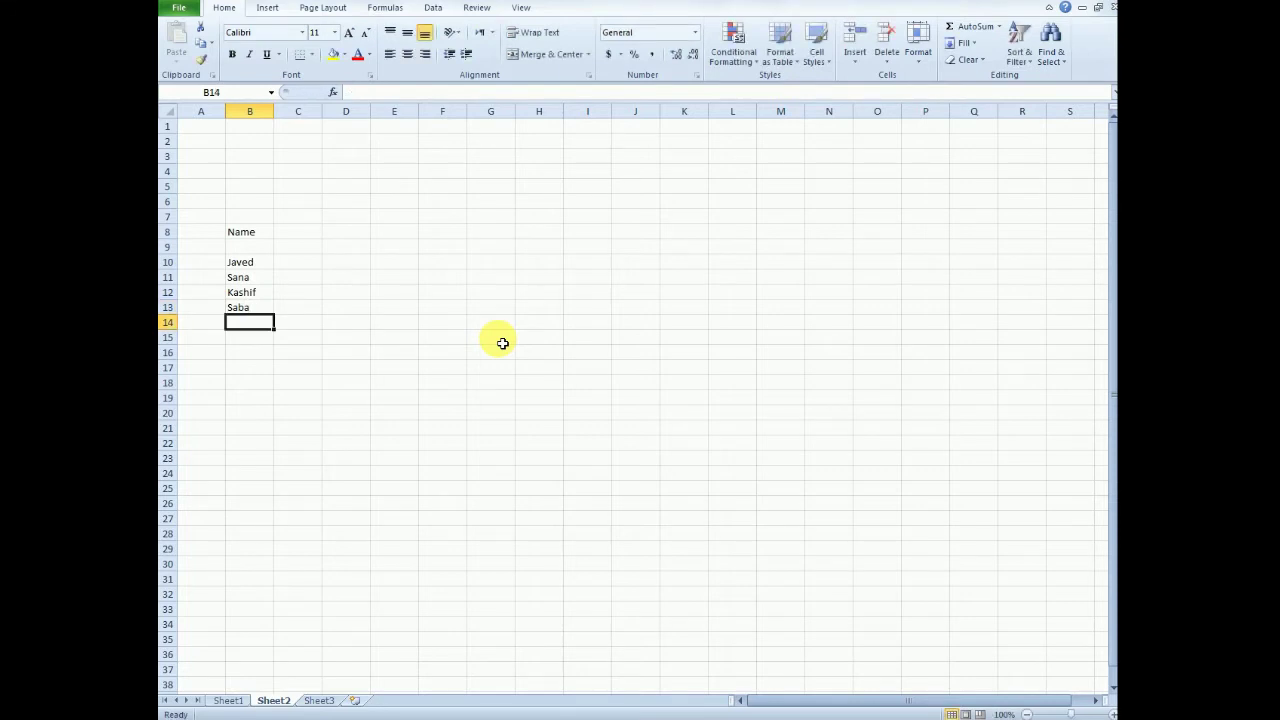
type("Alis")
key("BackSpace")
key("BackSpace")
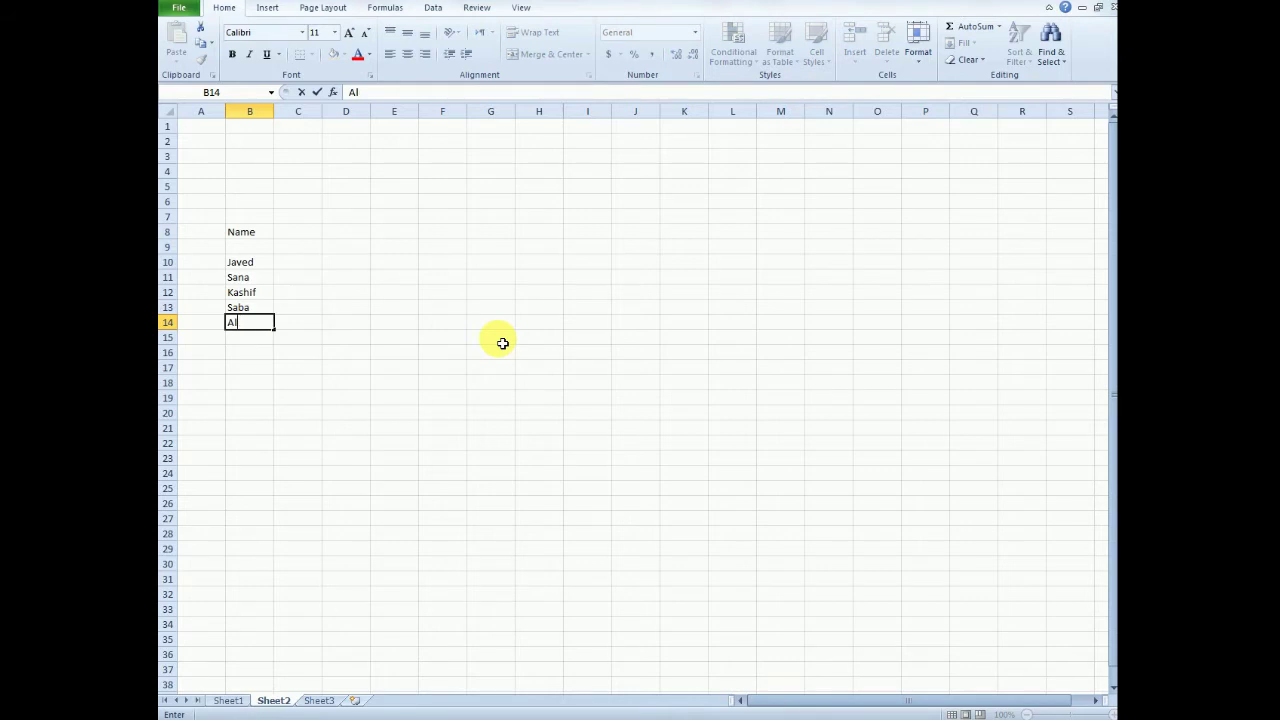
type("i Raza")
key("Return")
- Enter the sixth employee name in B15, then return to header cell C8
key("Up")
key("Up")
key("Up")
key("Up")
key("Up")
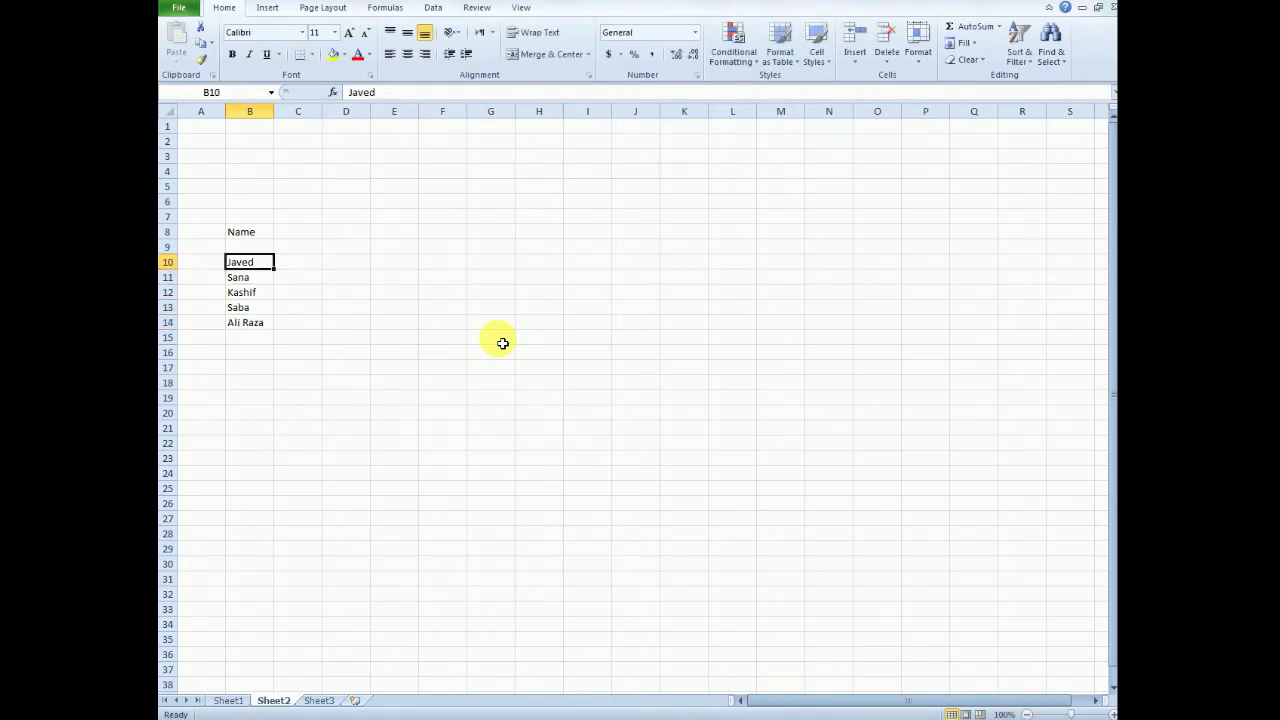
key("Down")
key("Down")
key("Down")
key("Down")
key("Down")
key("Up")
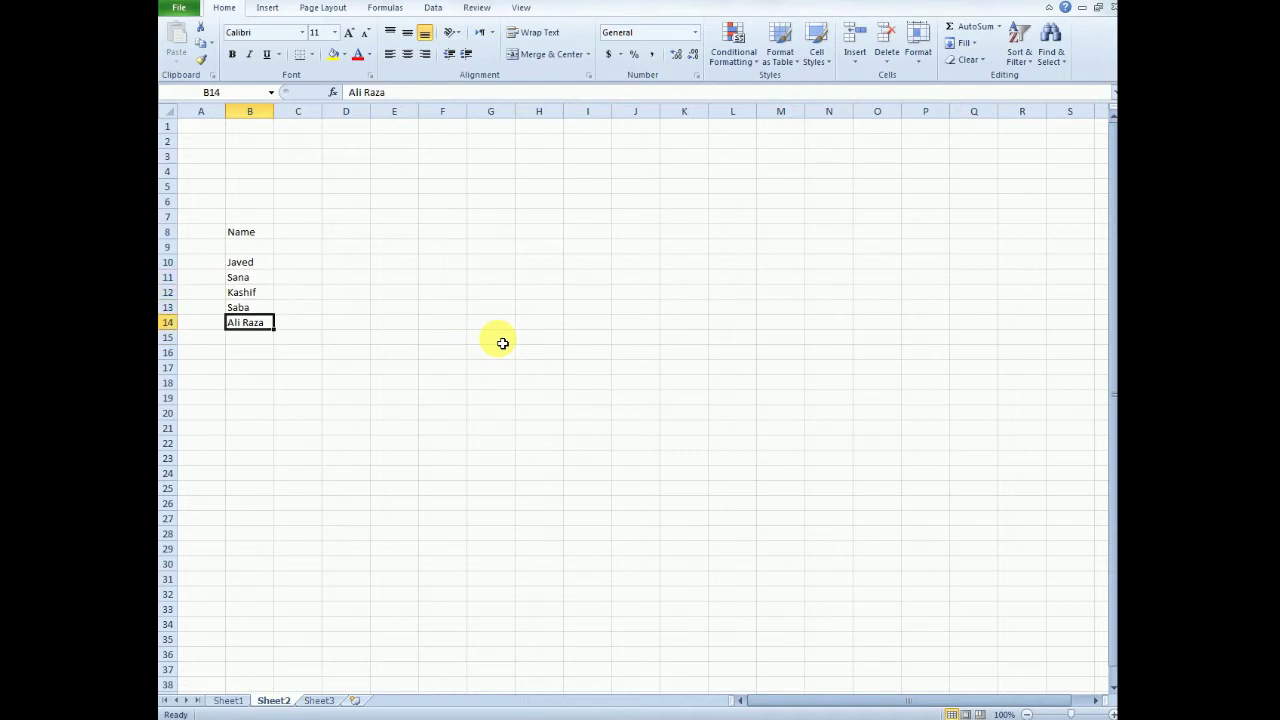
key("Down")
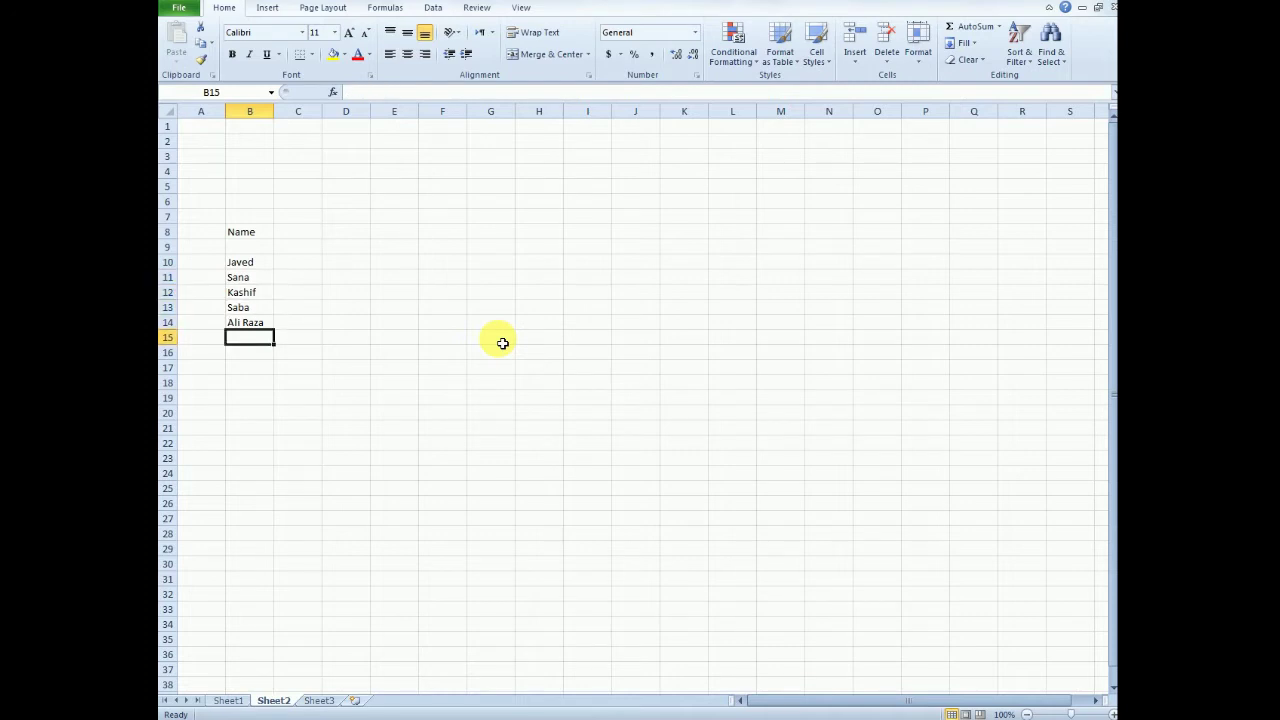
type("Akb")
key("BackSpace")
key("BackSpace")
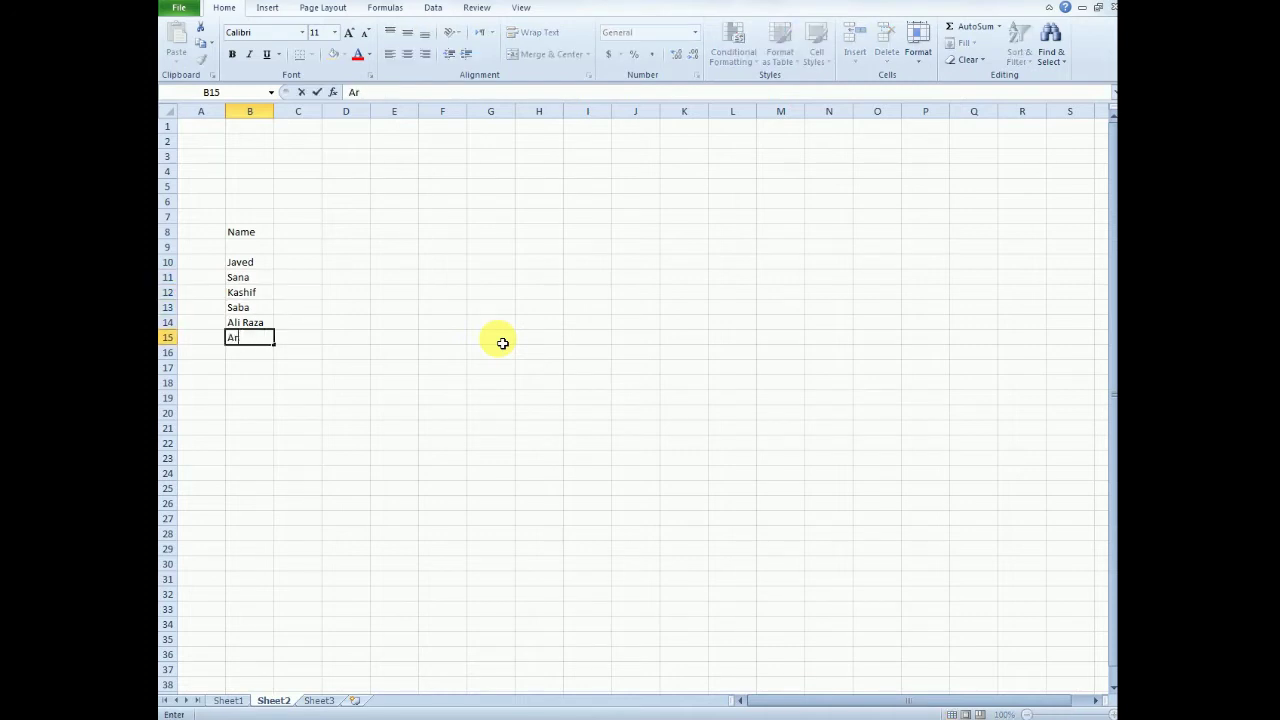
type("kram")
key("Tab")
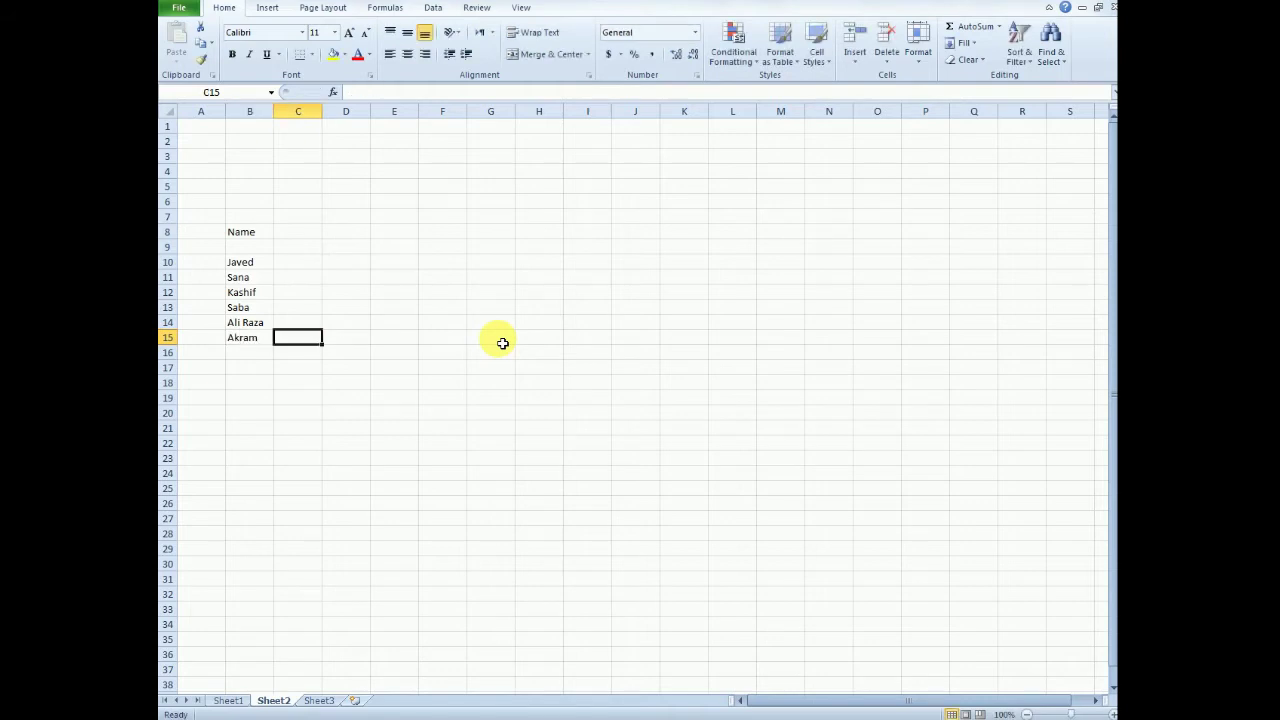
key("Up")
key("Up")
key("Up")
key("Up")
key("Up")
key("Left")
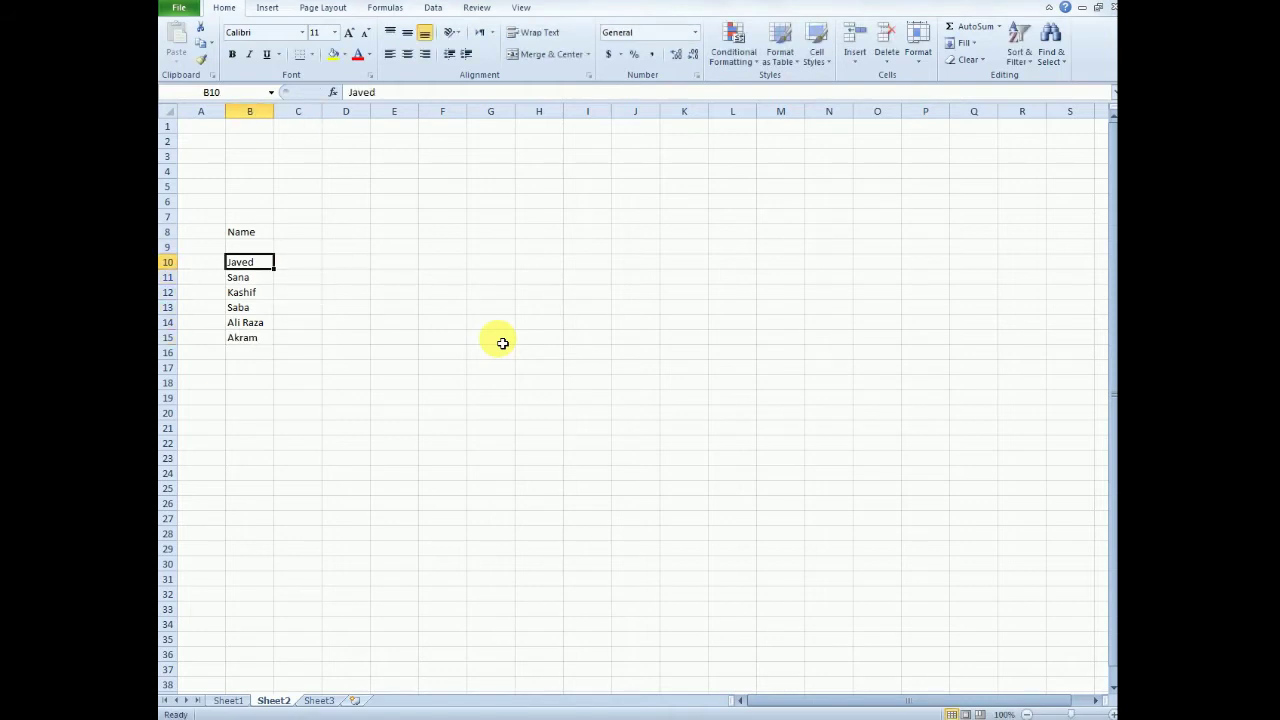
key("Right")
key("Left")
key("Right")
key("Up")
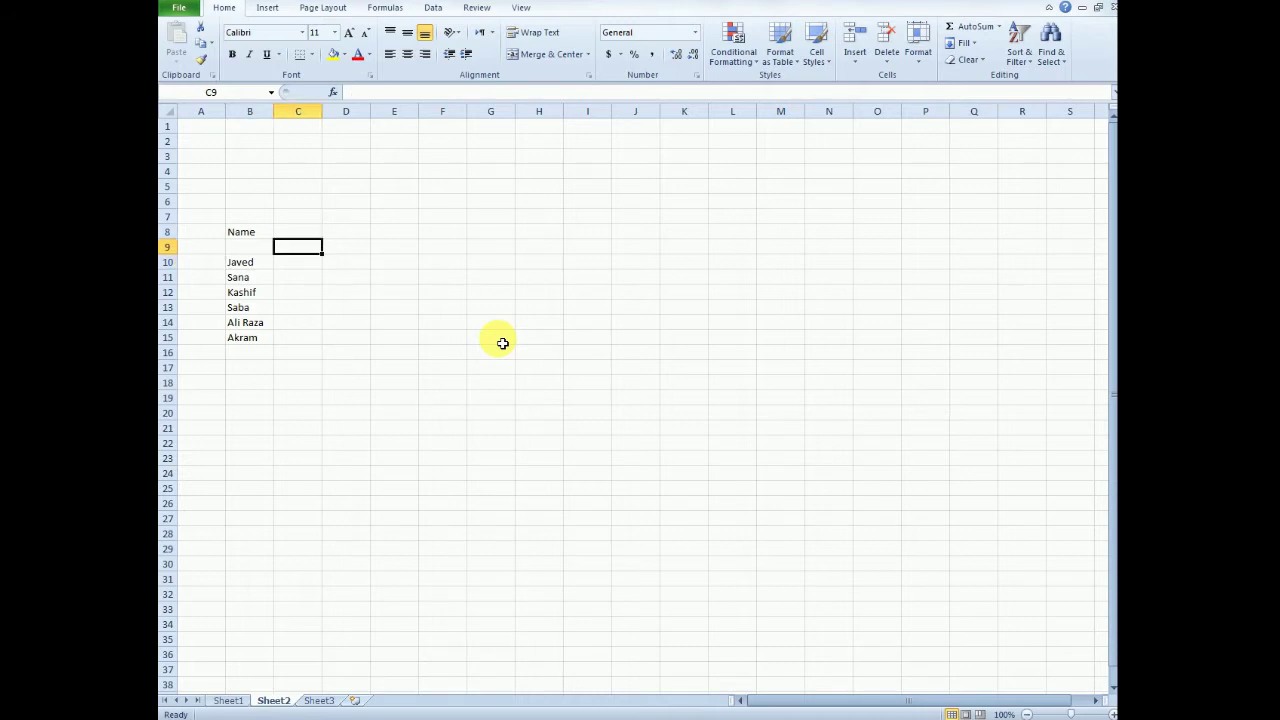
key("Up")
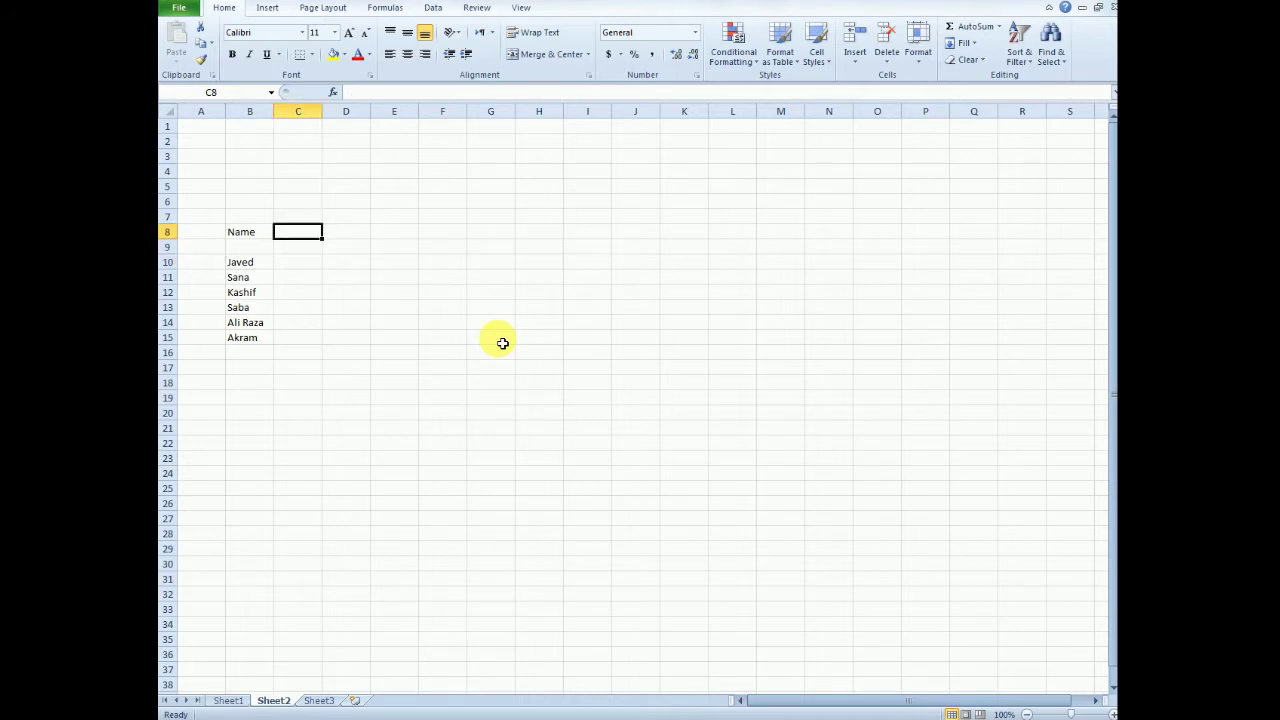
key("Right")
key("Right")
key("Left")
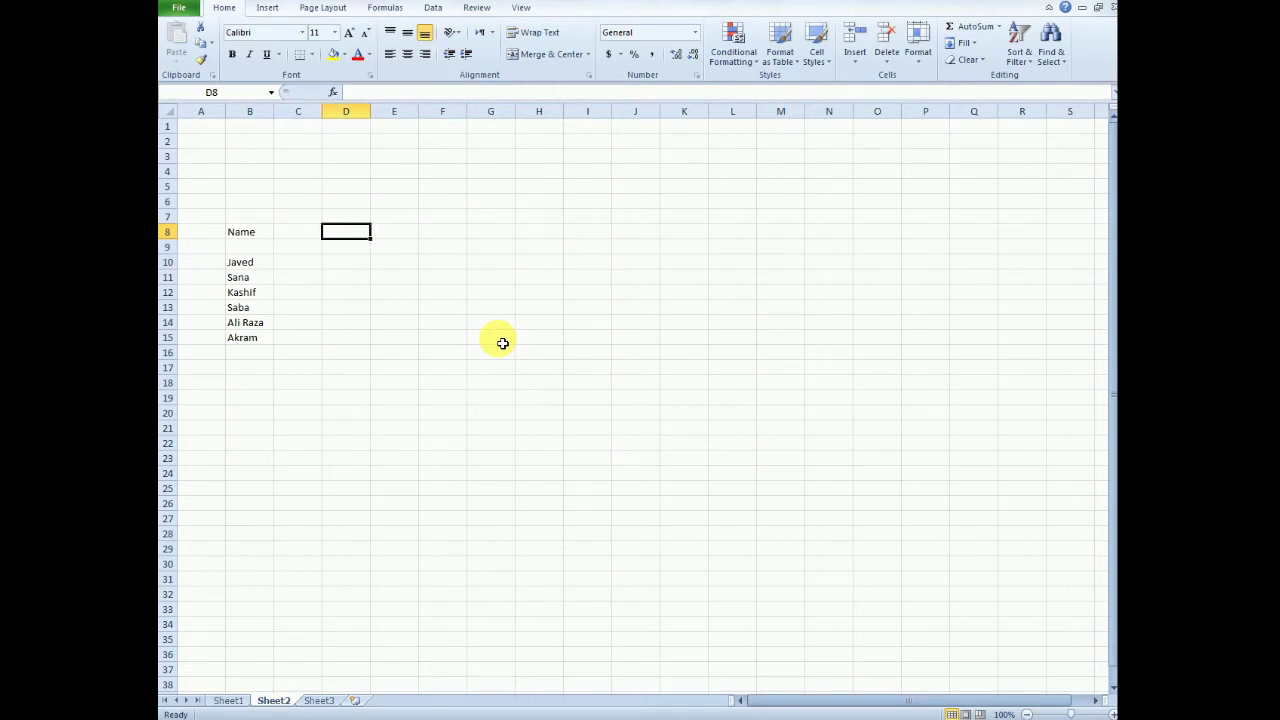
key("Left")
key("Left")
key("Right")
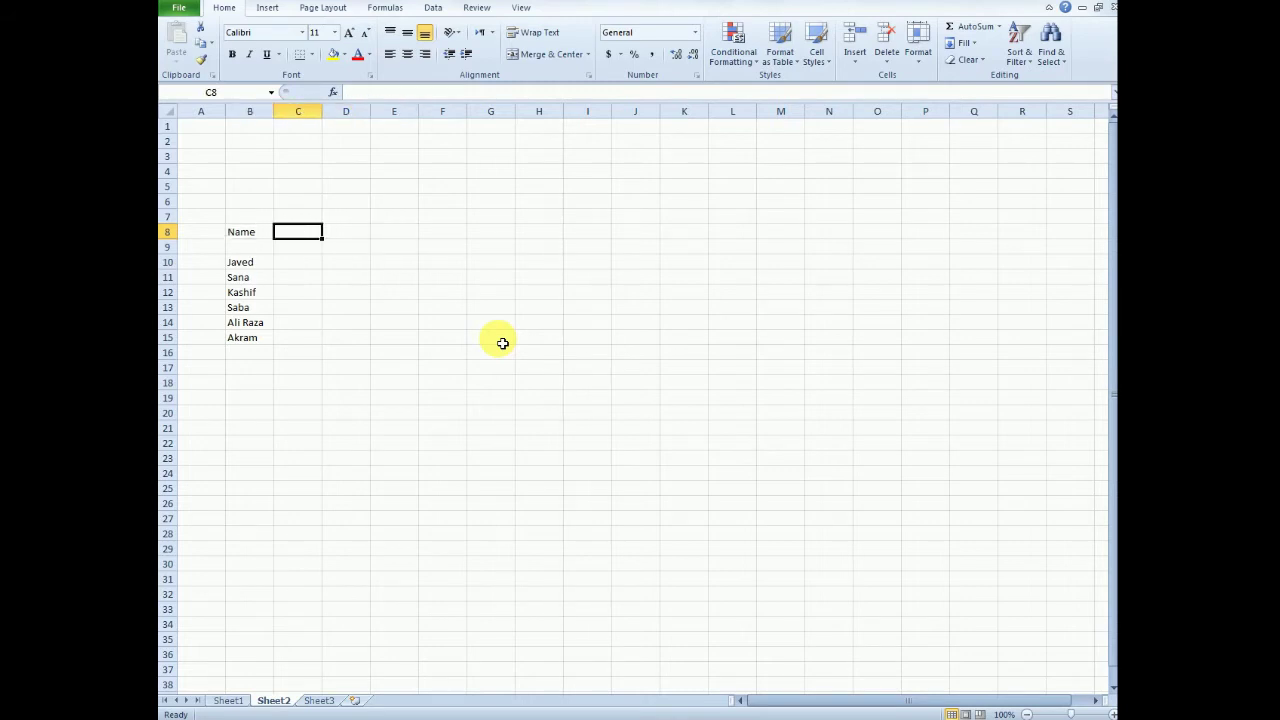
key("Right")
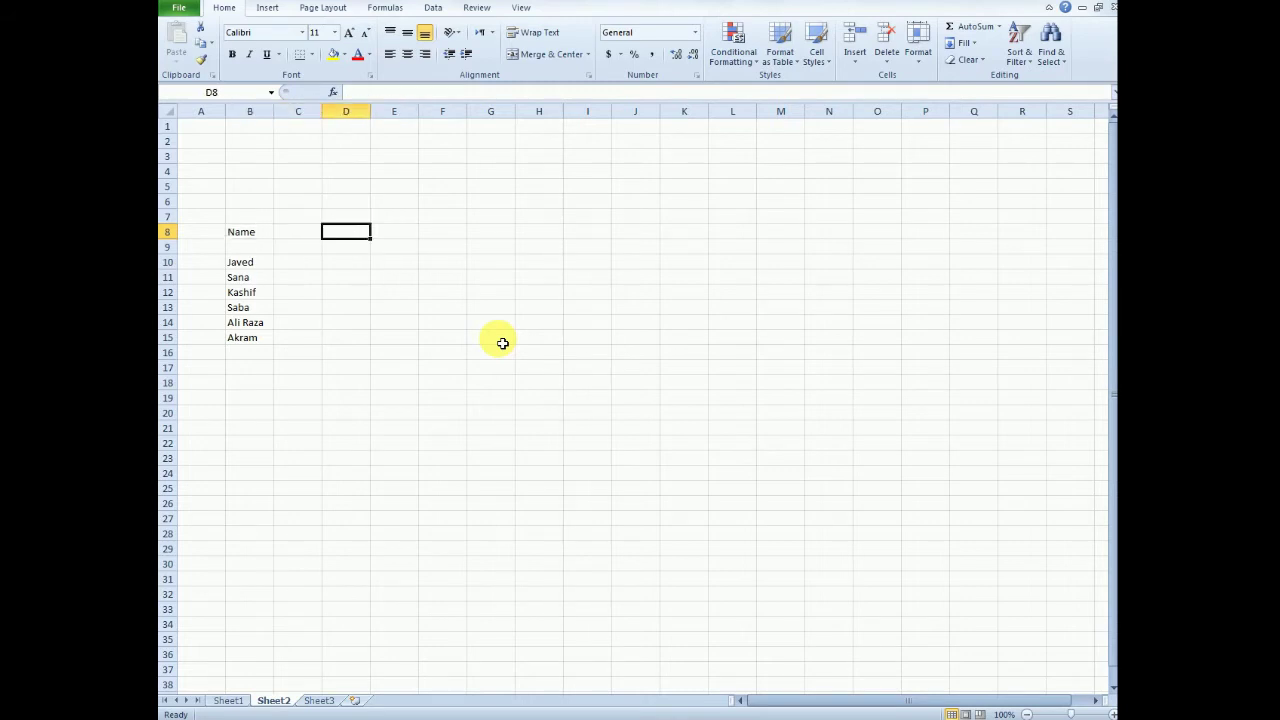
key("Left")
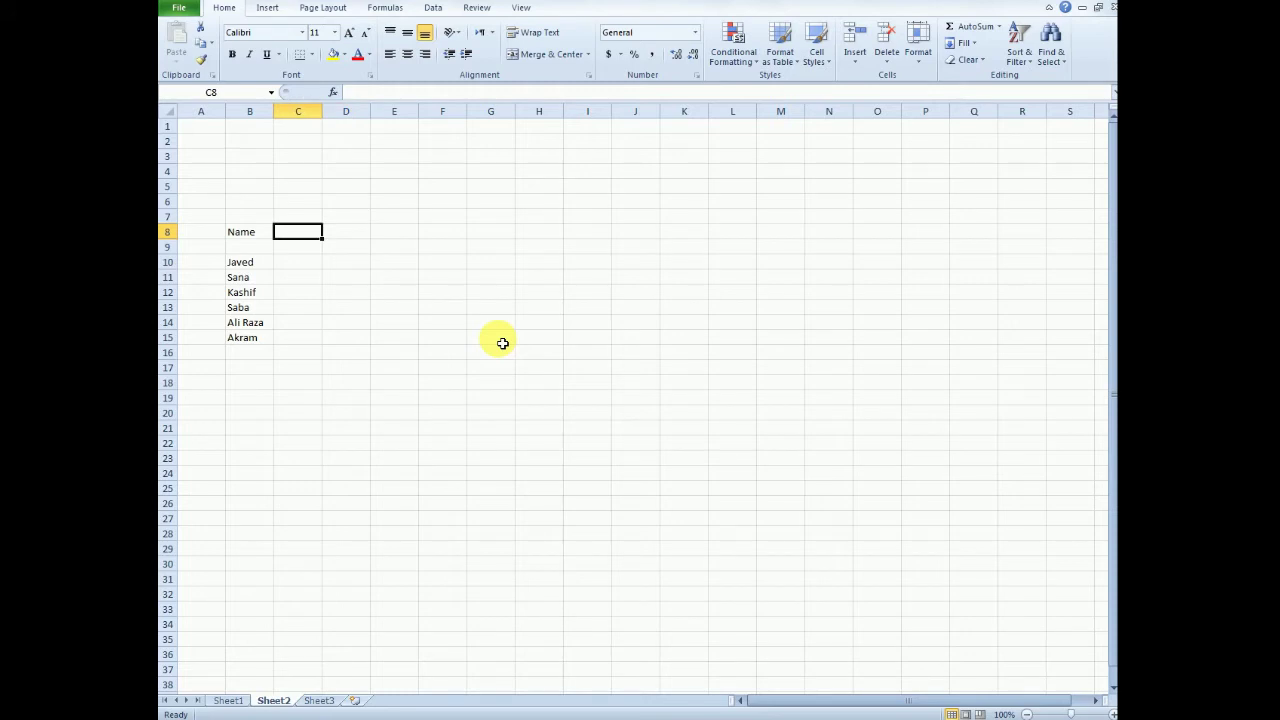
- Enter 'Basic Salary' as the C8 header, fixing the typo, and move to C10
type("Basci")
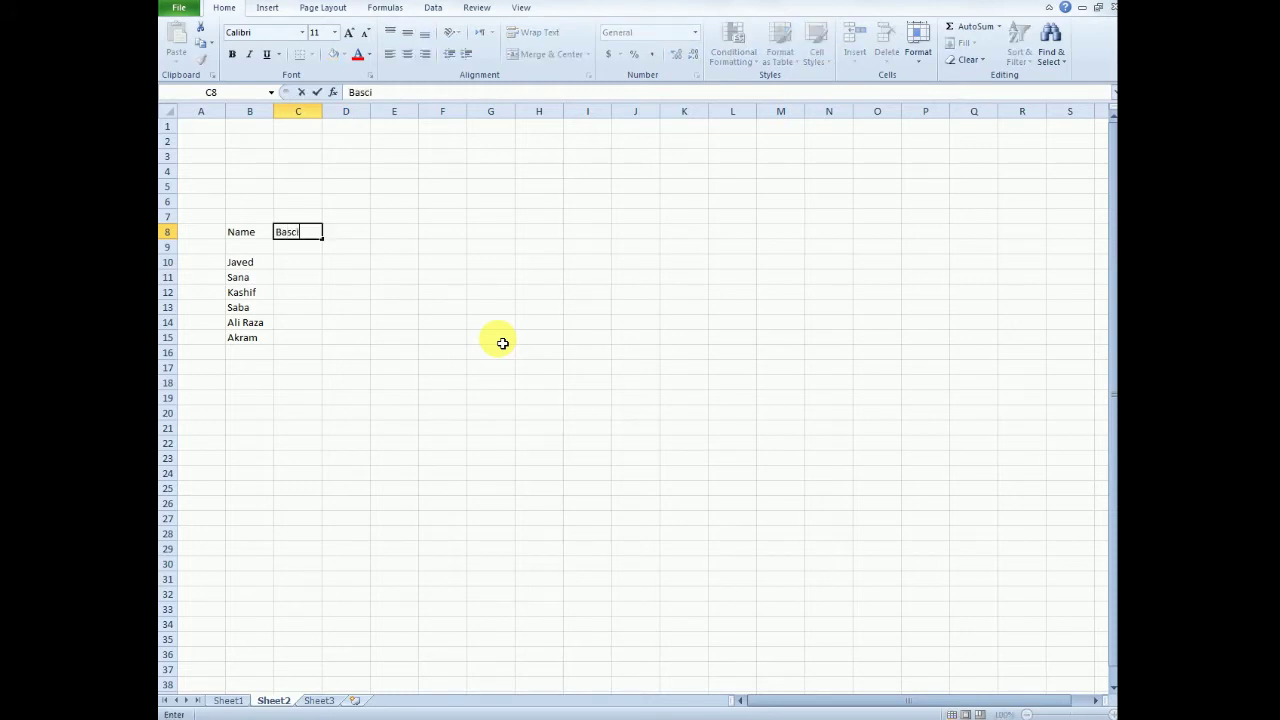
key("BackSpace")
key("BackSpace")
key("BackSpace")
type("ic")
key("BackSpace")
key("BackSpace")
type("sic S")
type("alary")
key("Return")
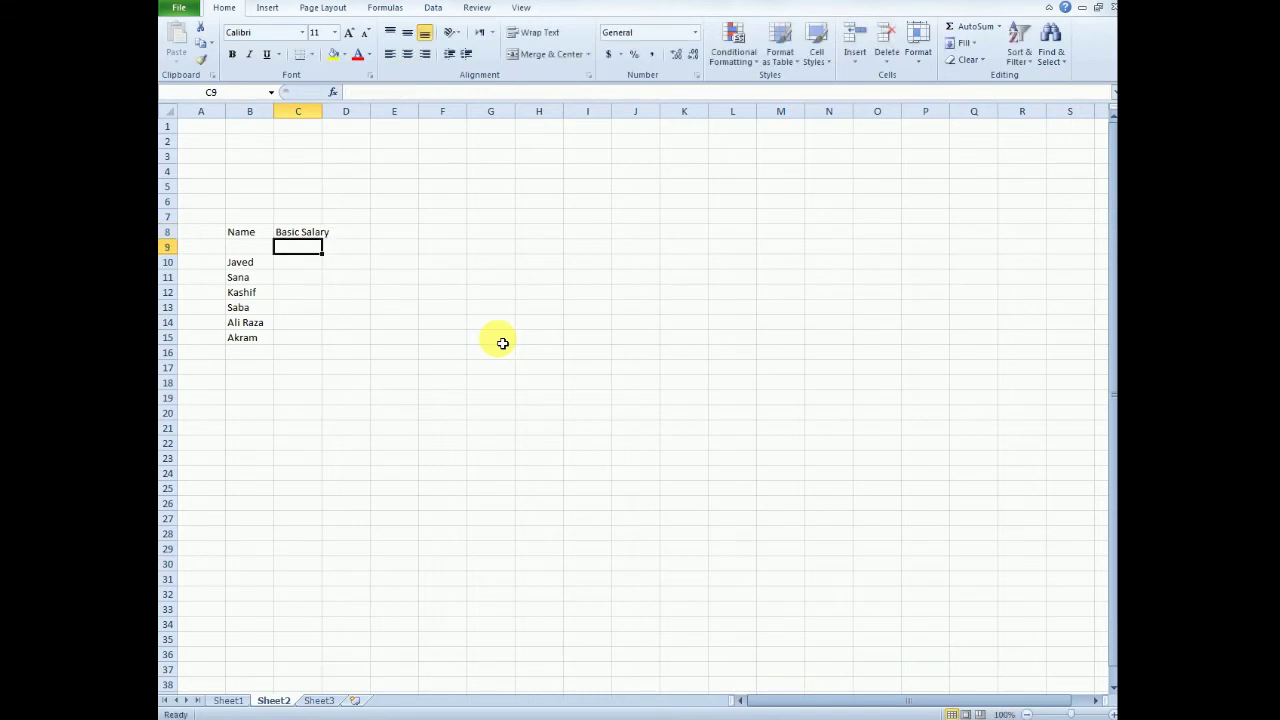
key("Down")
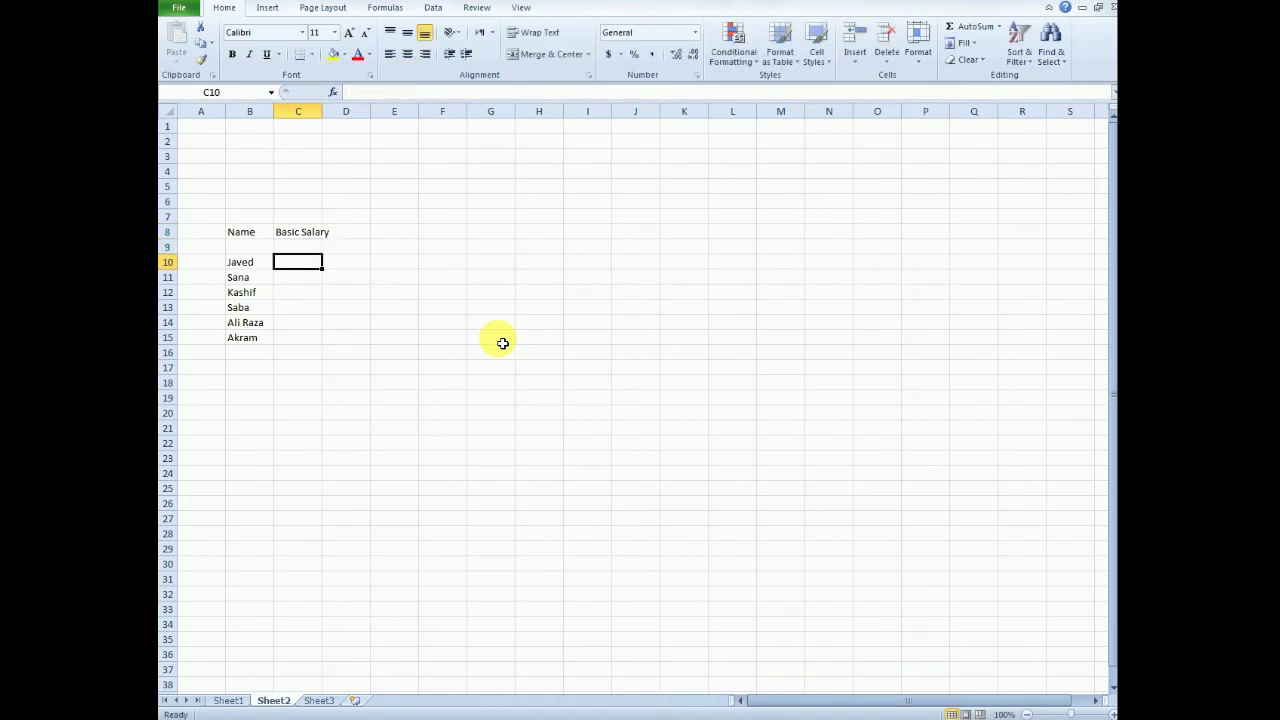
- Enter basic salaries 130000, 100000 and 90000 in C10:C12
type("1")
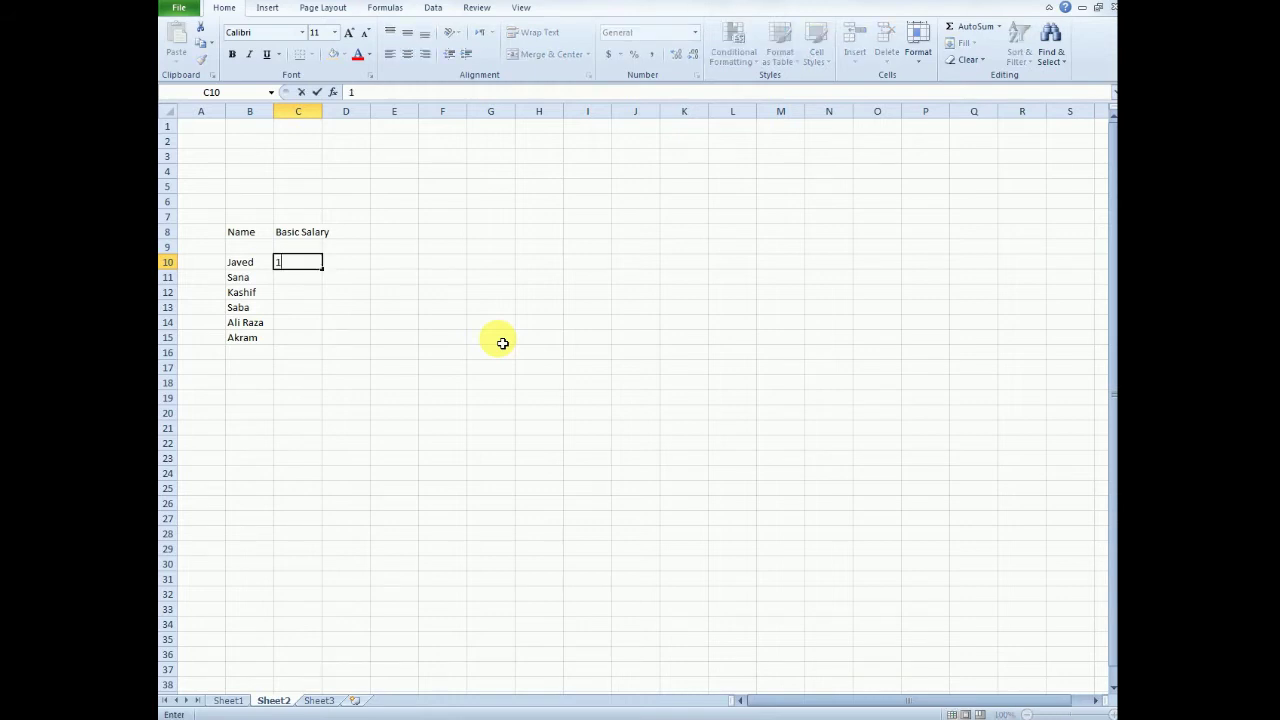
type("2")
key("BackSpace")
type("3")
type("0000")
key("Return")
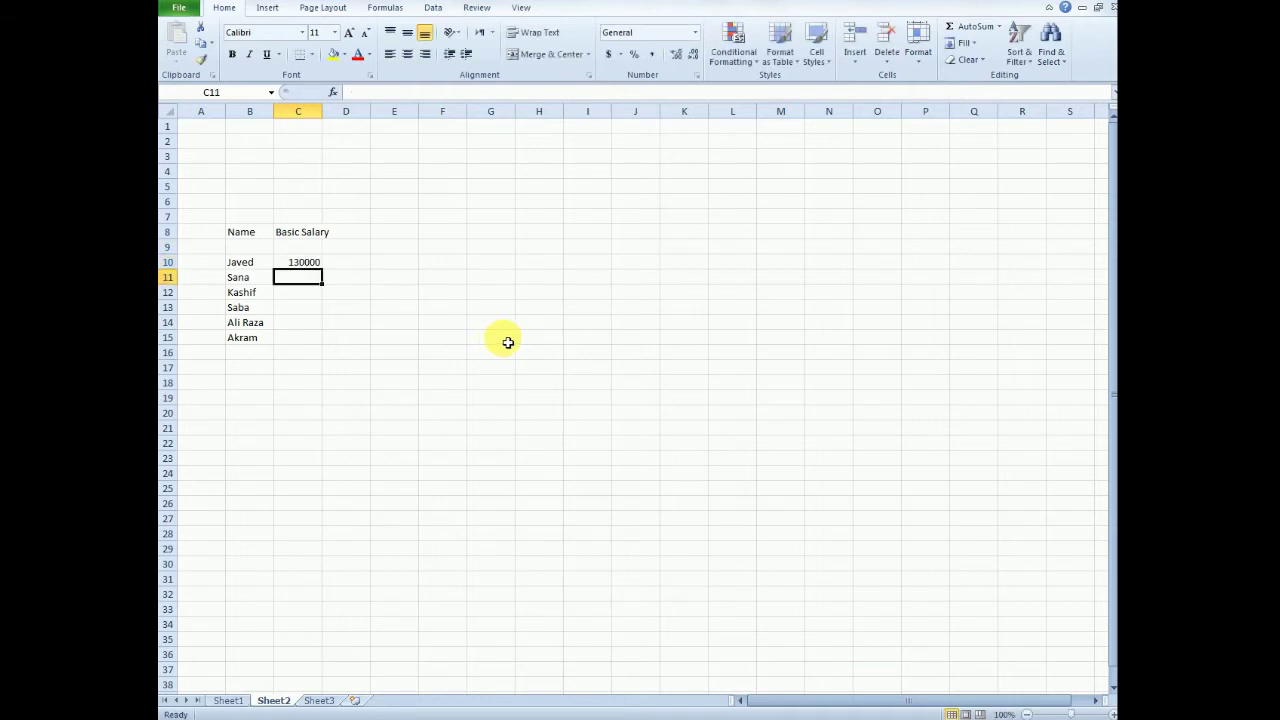
type("10000")
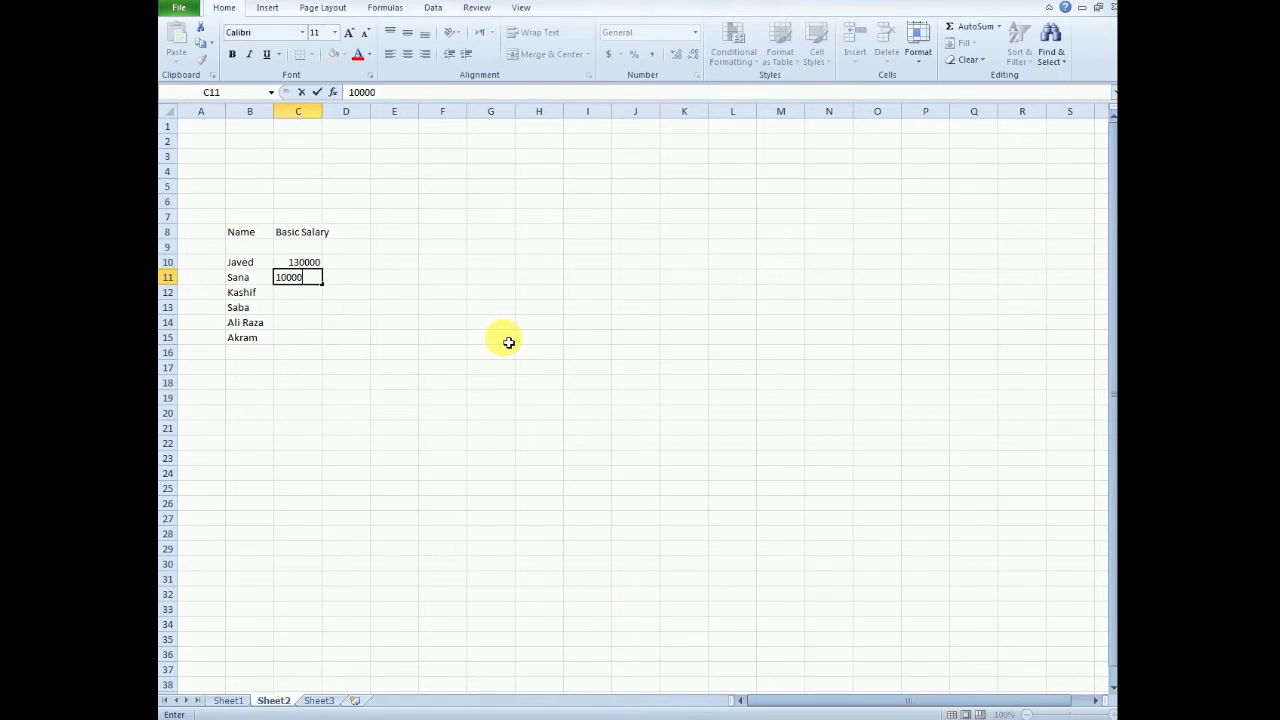
key("BackSpace")
key("BackSpace")
key("BackSpace")
key("BackSpace")
type("00")
type("000")
key("Return")
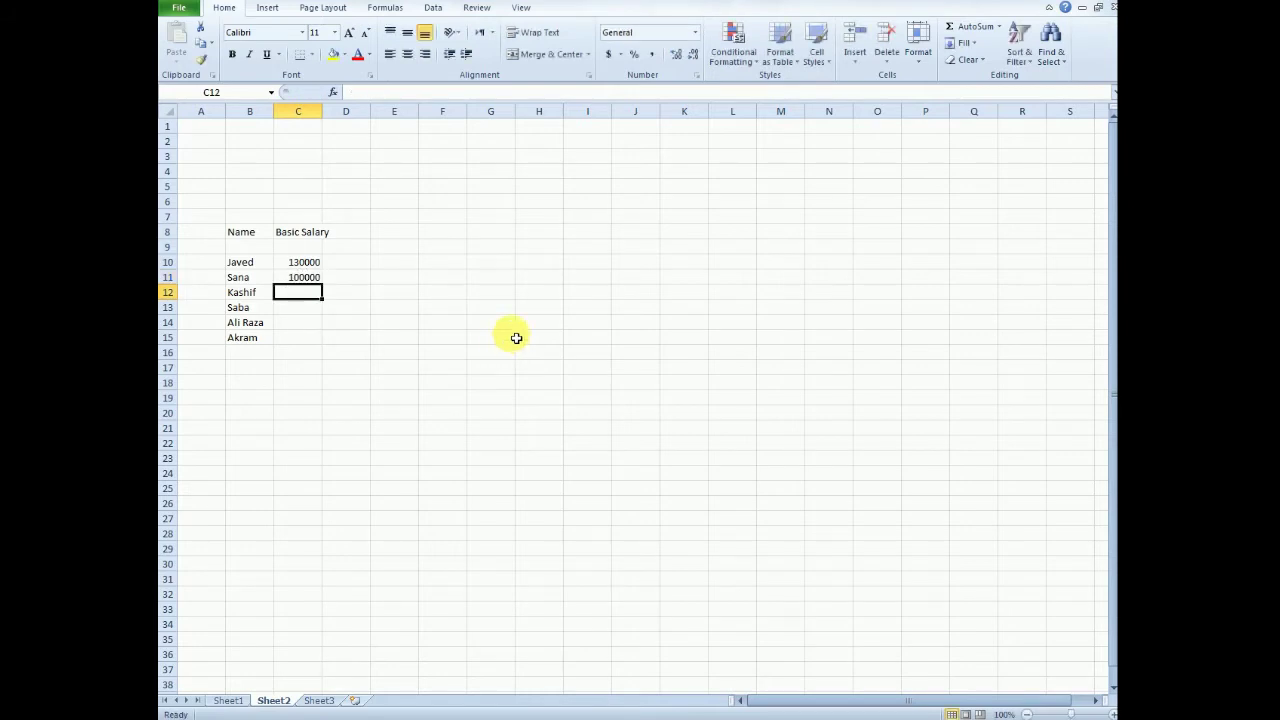
type("9000")
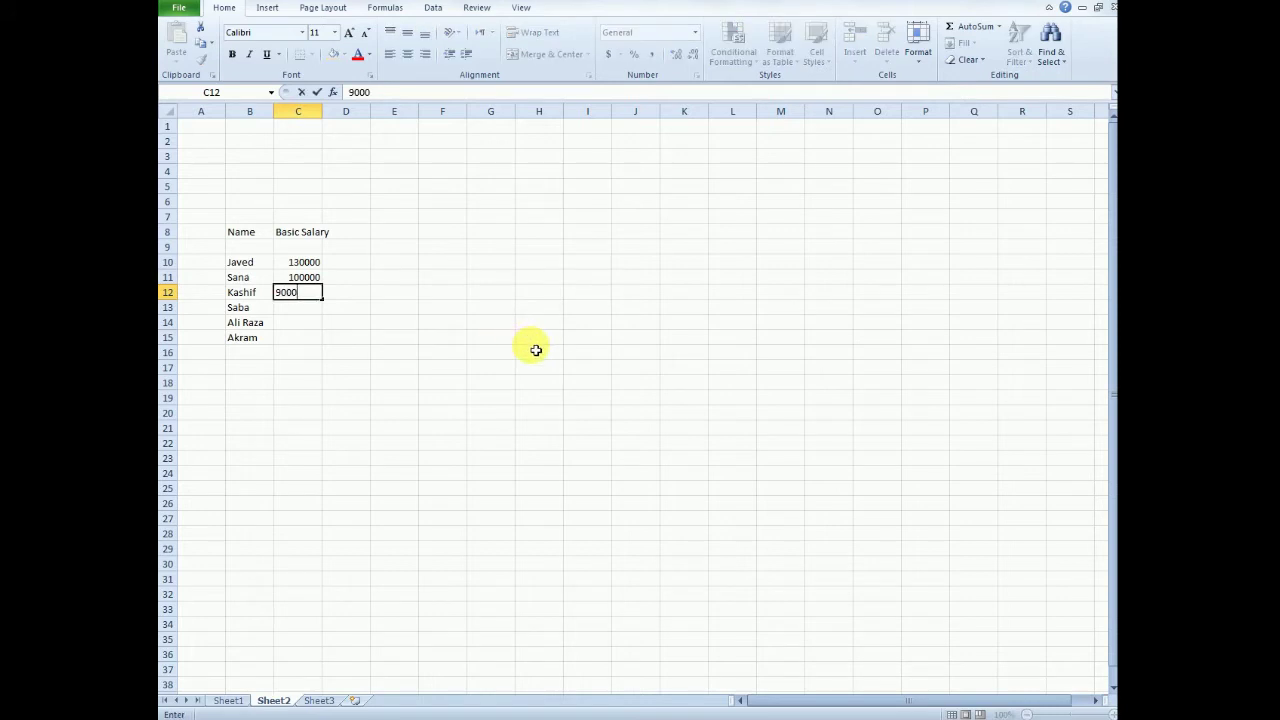
type("0")
key("Return")
- Enter basic salaries 70000, 60000 and 40000 in C13:C15
key("Up")
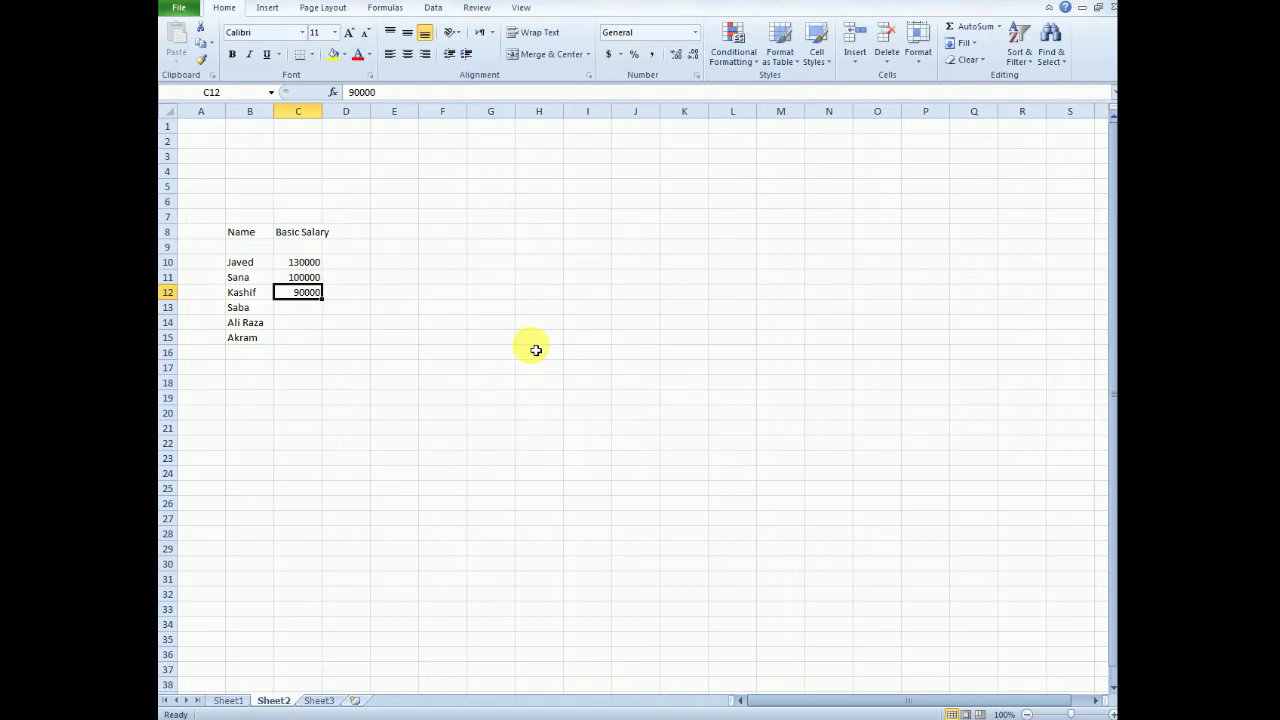
key("Down")
type("700")
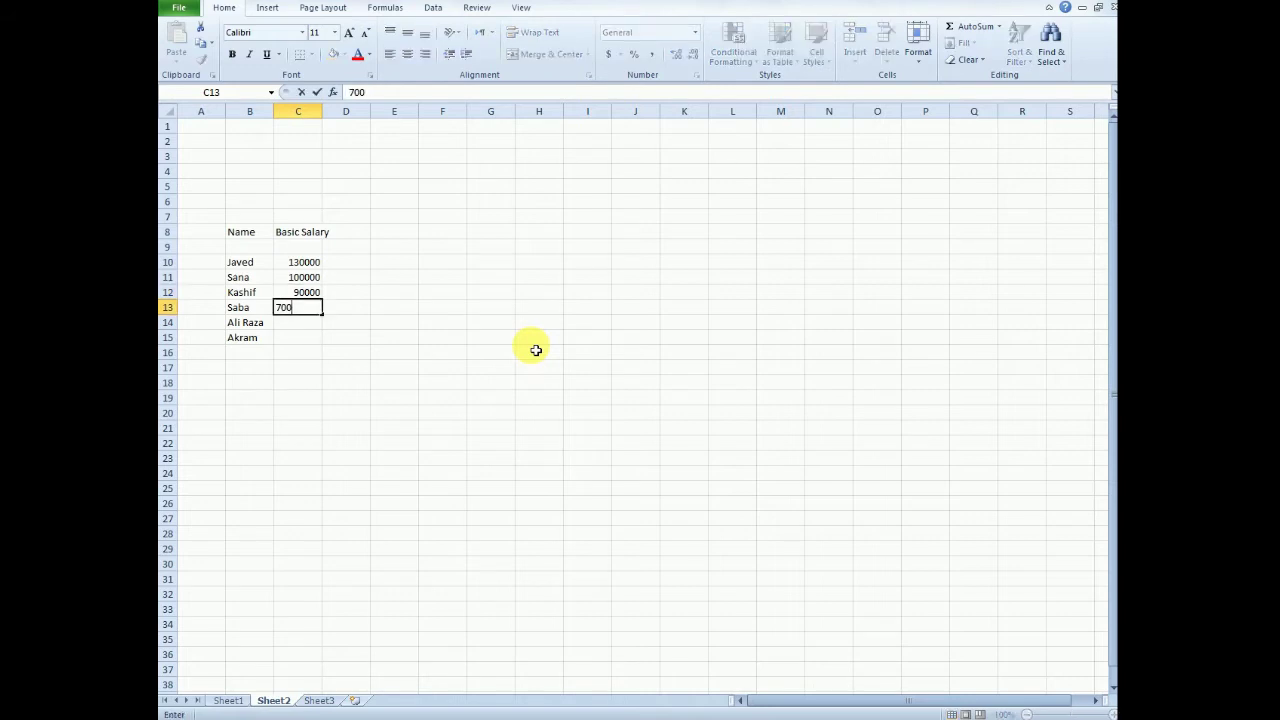
type("00")
key("Return")
type("9")
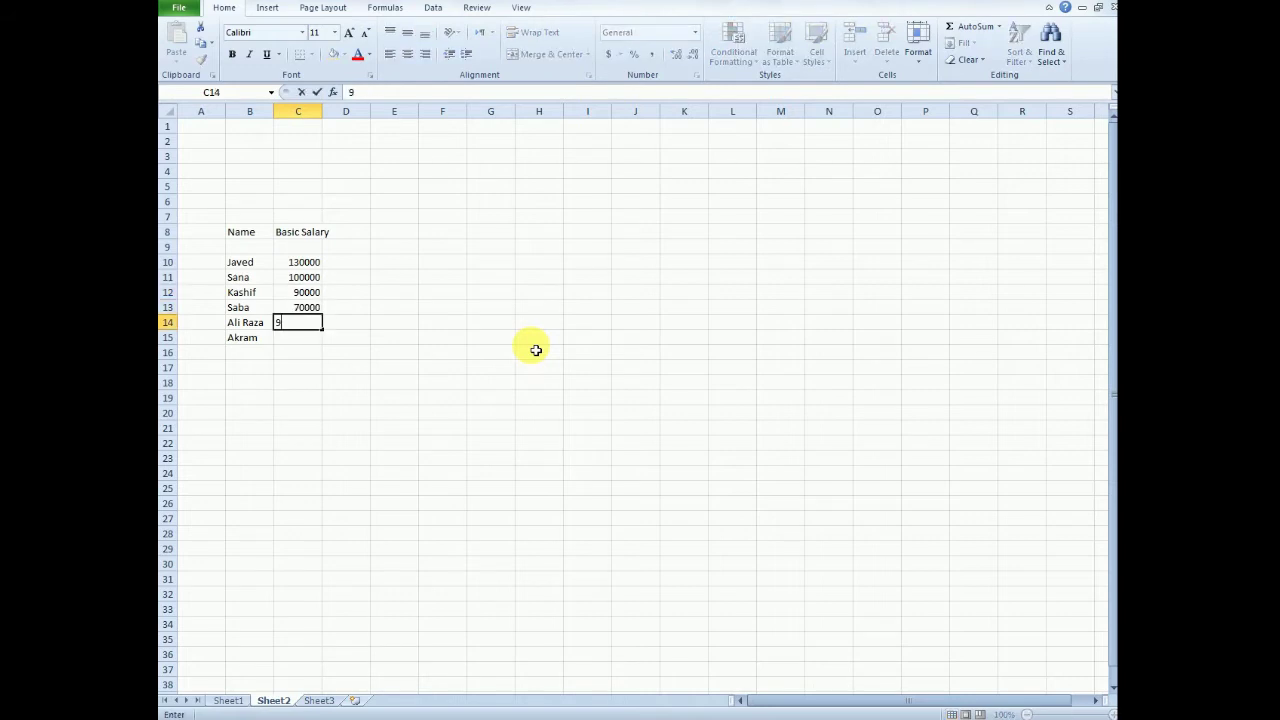
key("BackSpace")
type("60000")
key("Return")
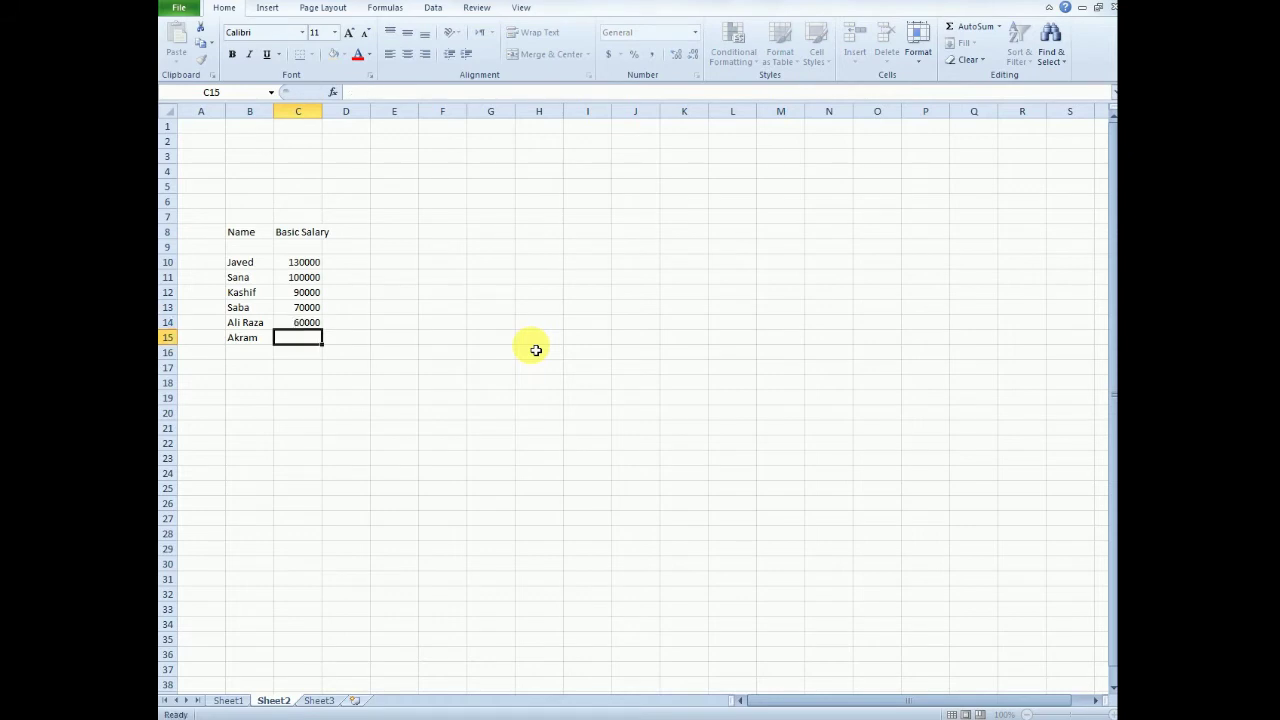
type("400")
type("00")
key("Return")
key("Up")
key("Right")
key("Up")
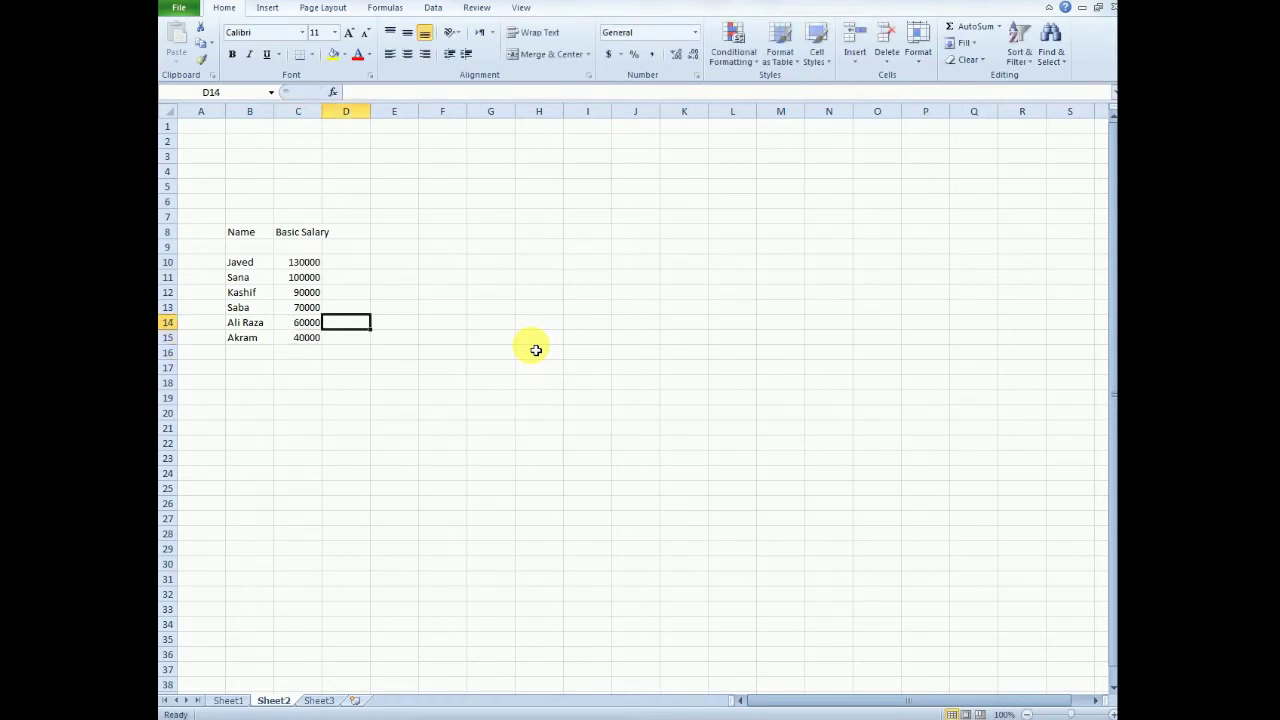
key("Up")
key("Up")
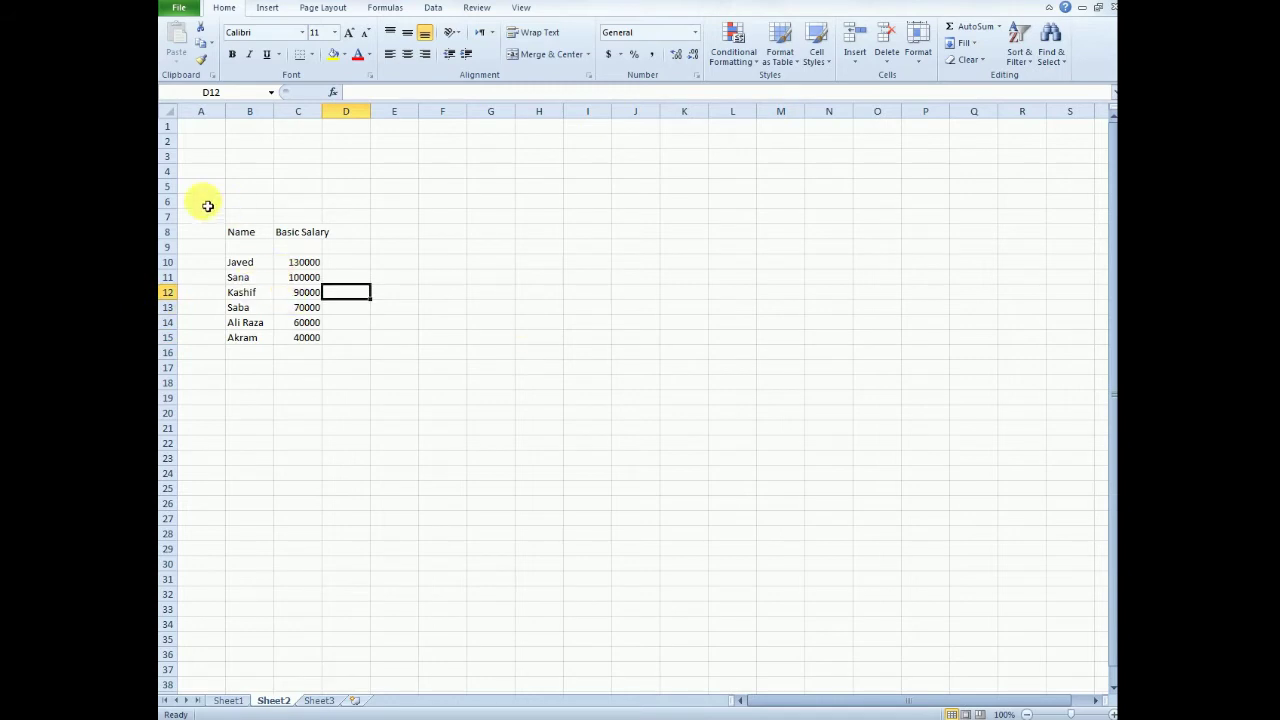
- Apply Comma Style to the whole sheet with zero decimal places, e.g. 130,000
left_click(171, 114)
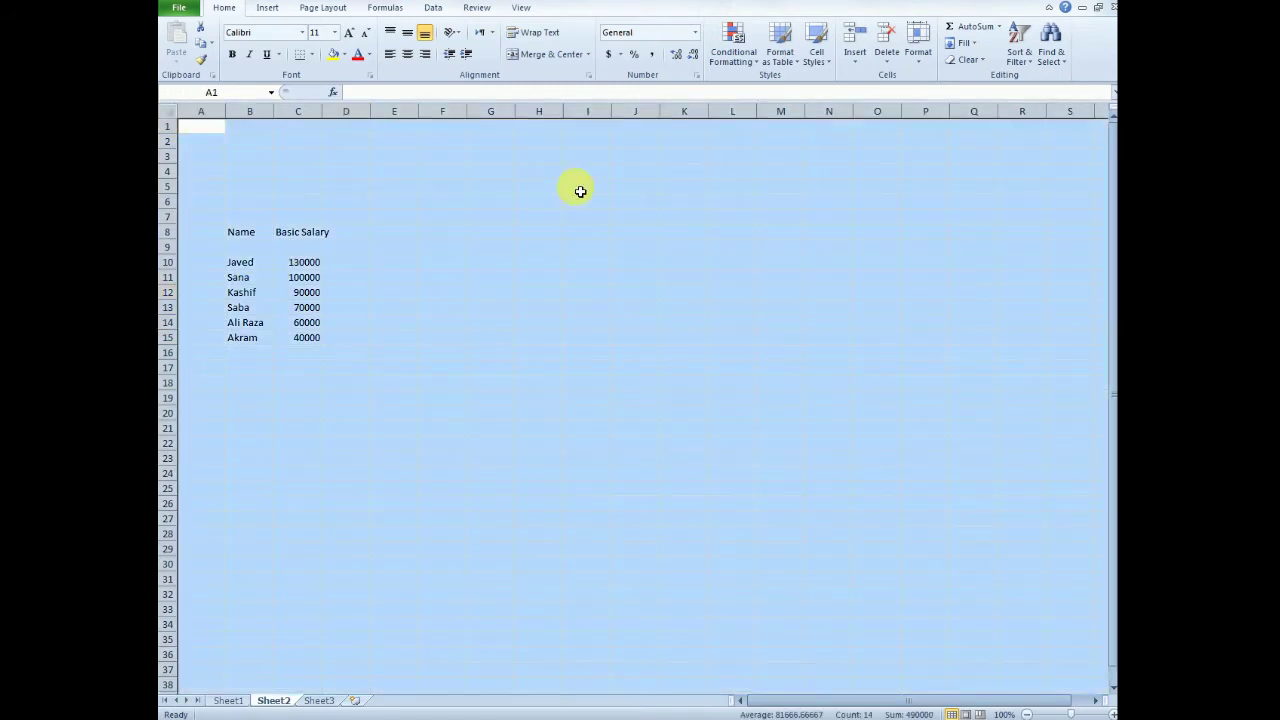
left_click(652, 54)
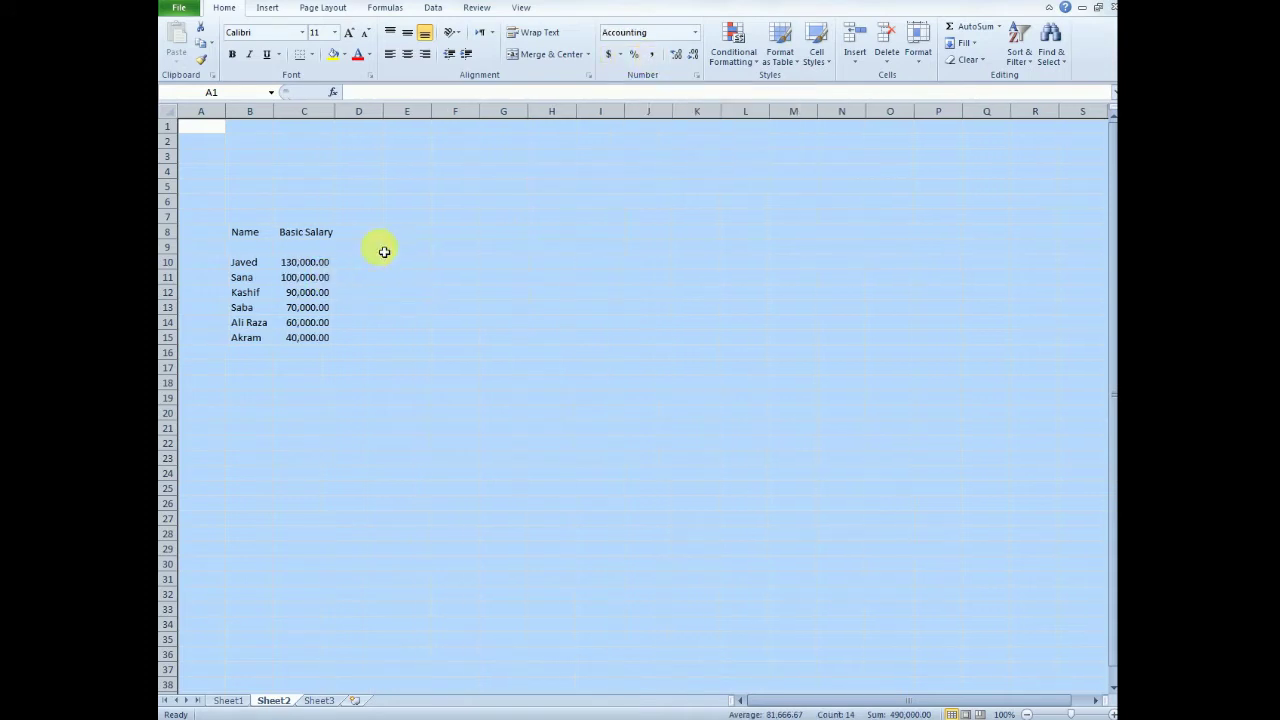
left_click(693, 56)
left_click(693, 56)
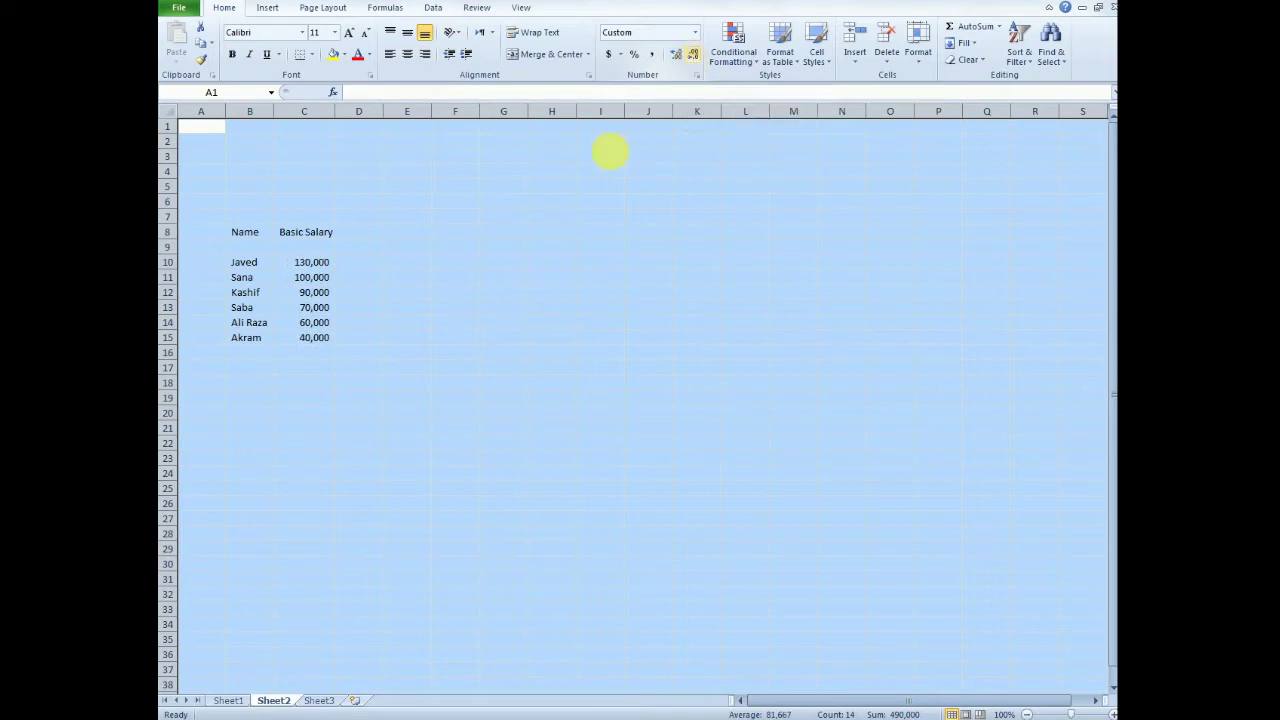
left_click(452, 276)
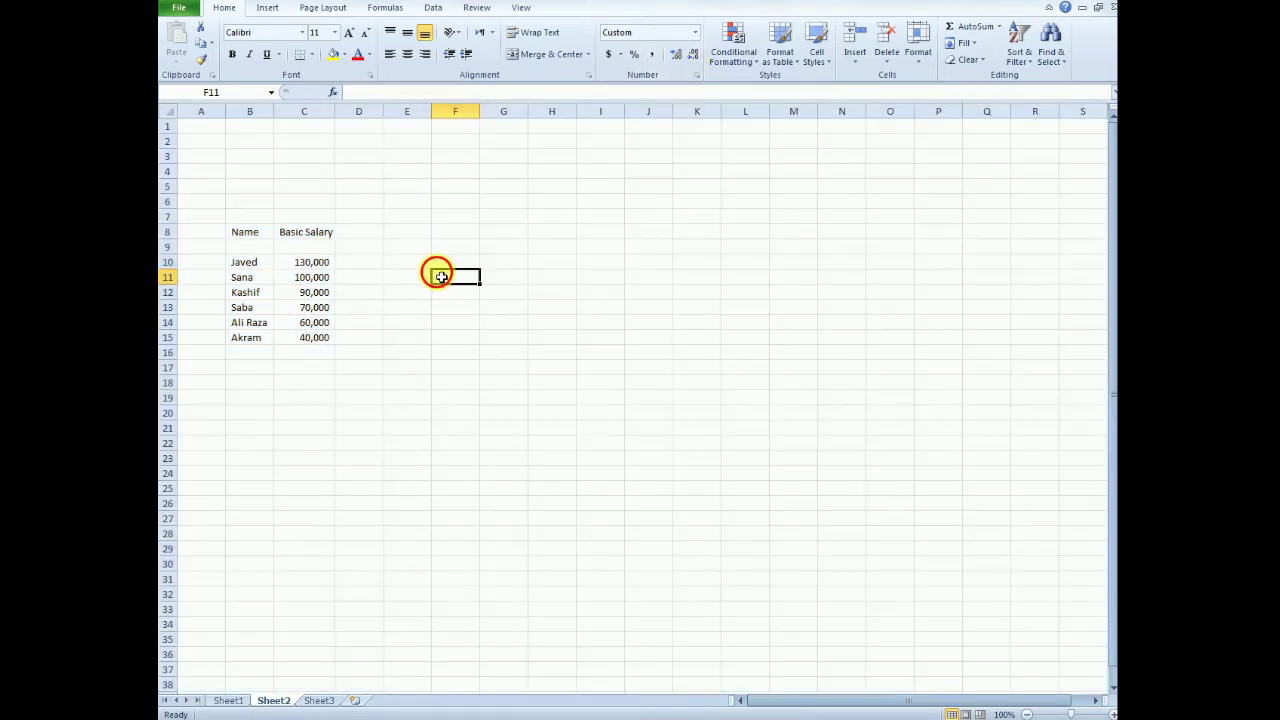
left_click(352, 264)
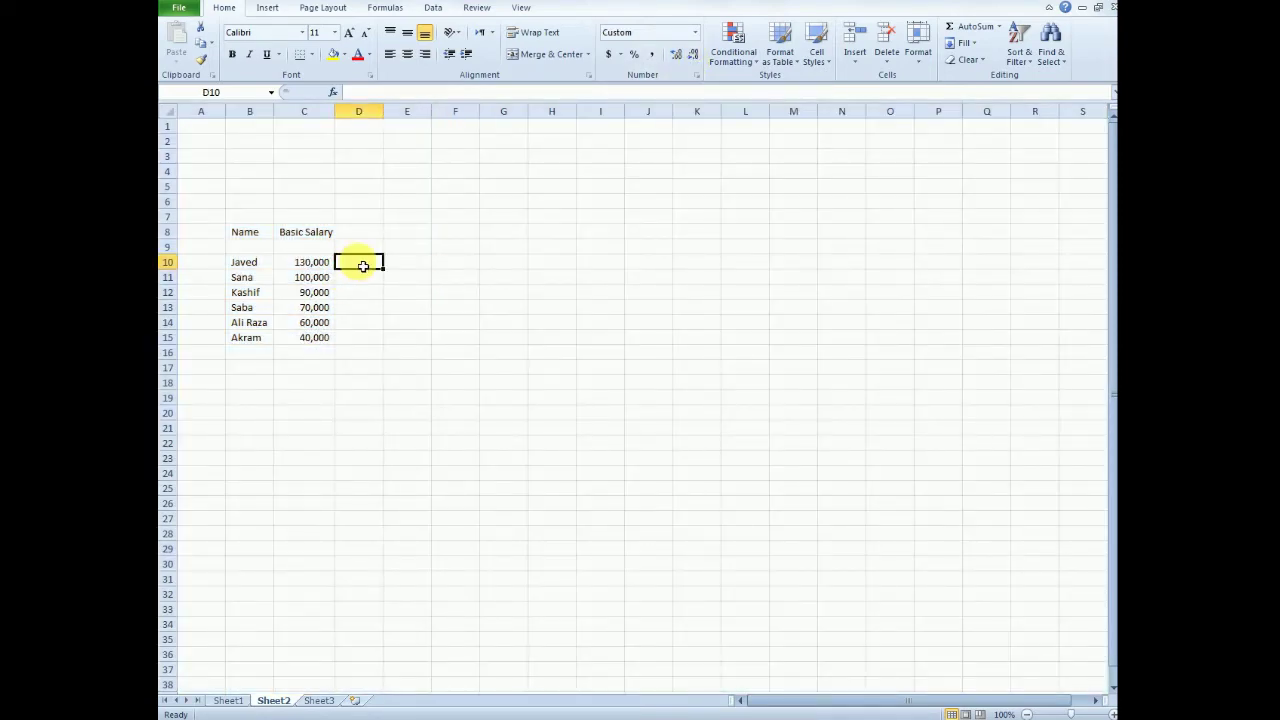
key("Up")
key("Up")
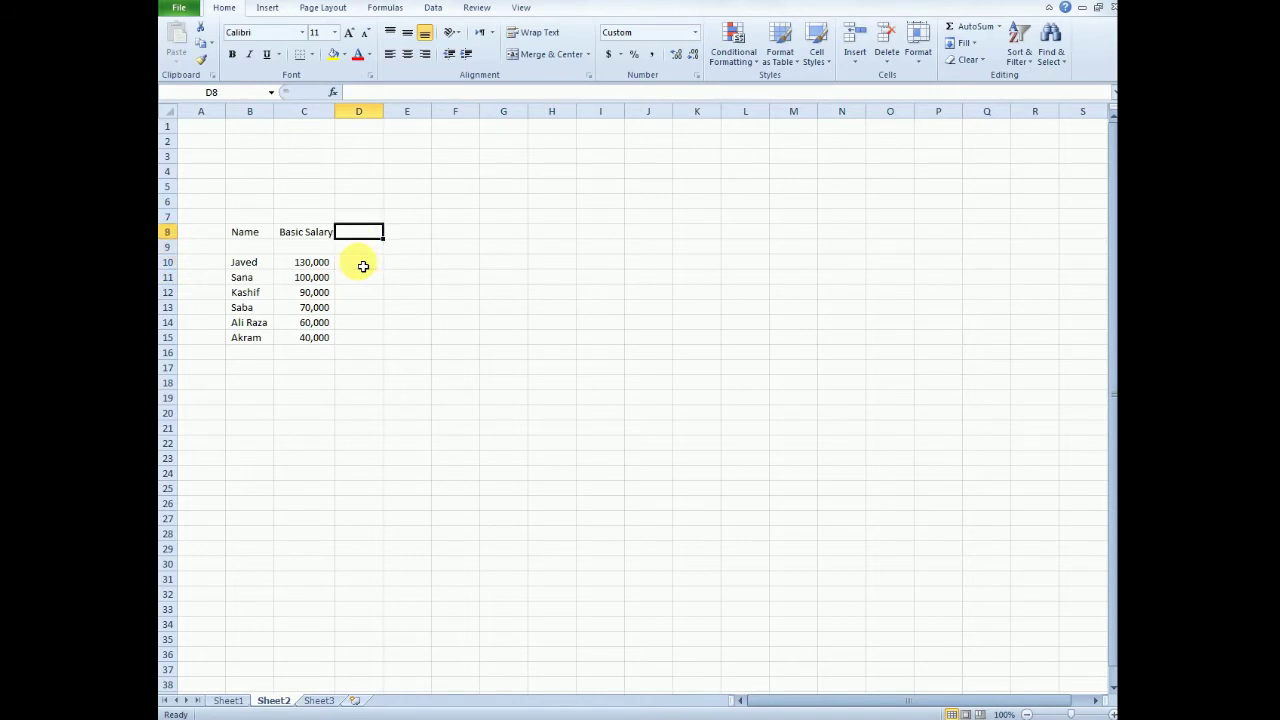
key("Down")
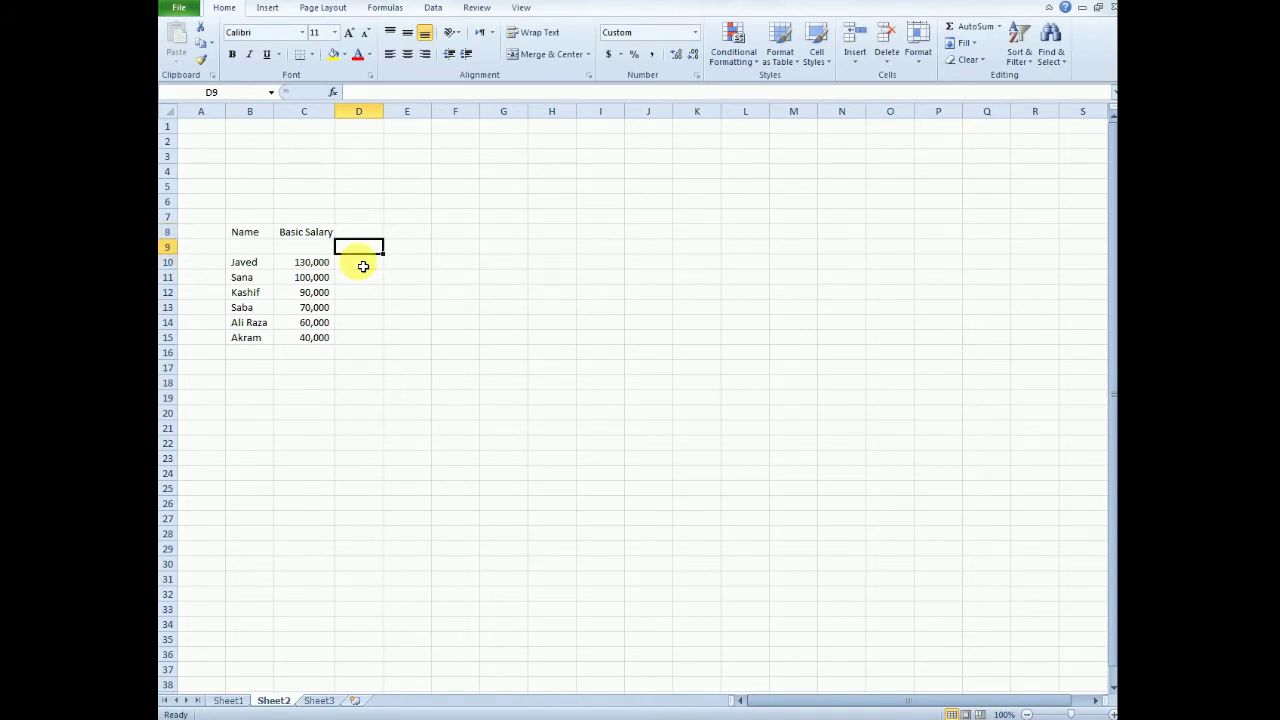
key("Up")
key("Left")
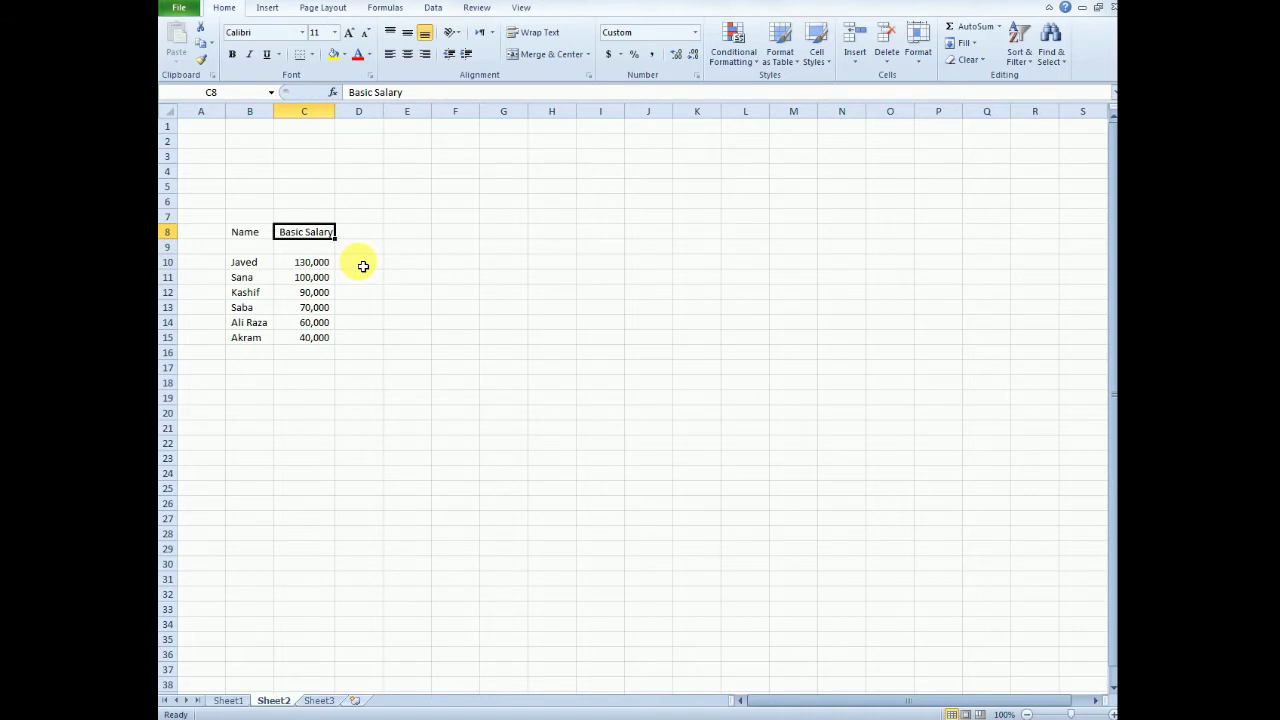
key("Right")
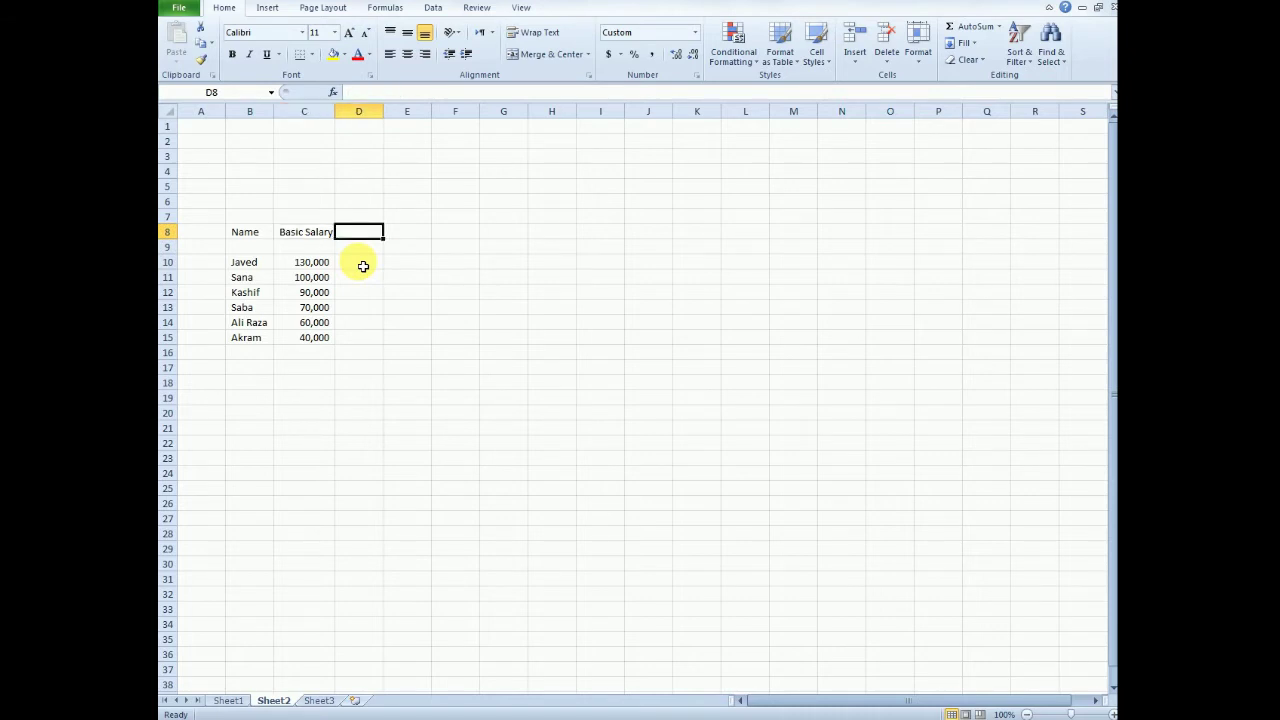
key("Right")
key("Left")
key("Right")
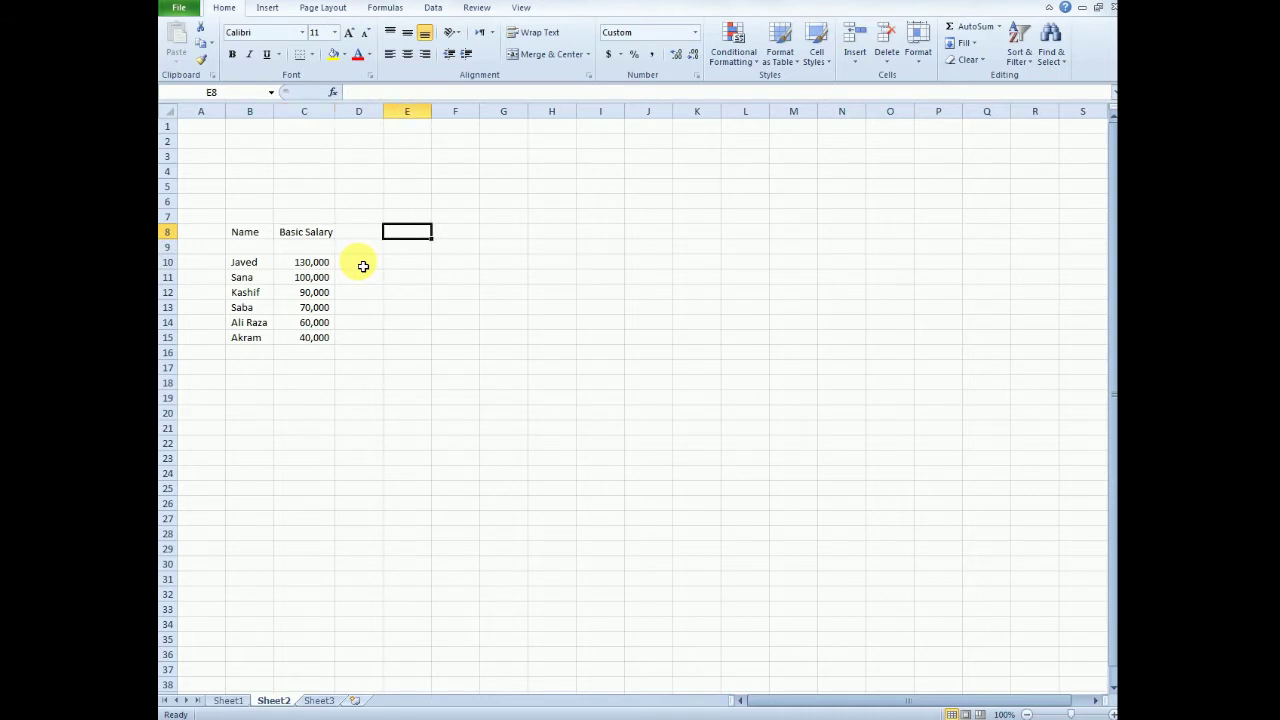
key("Left")
key("Right")
key("Left")
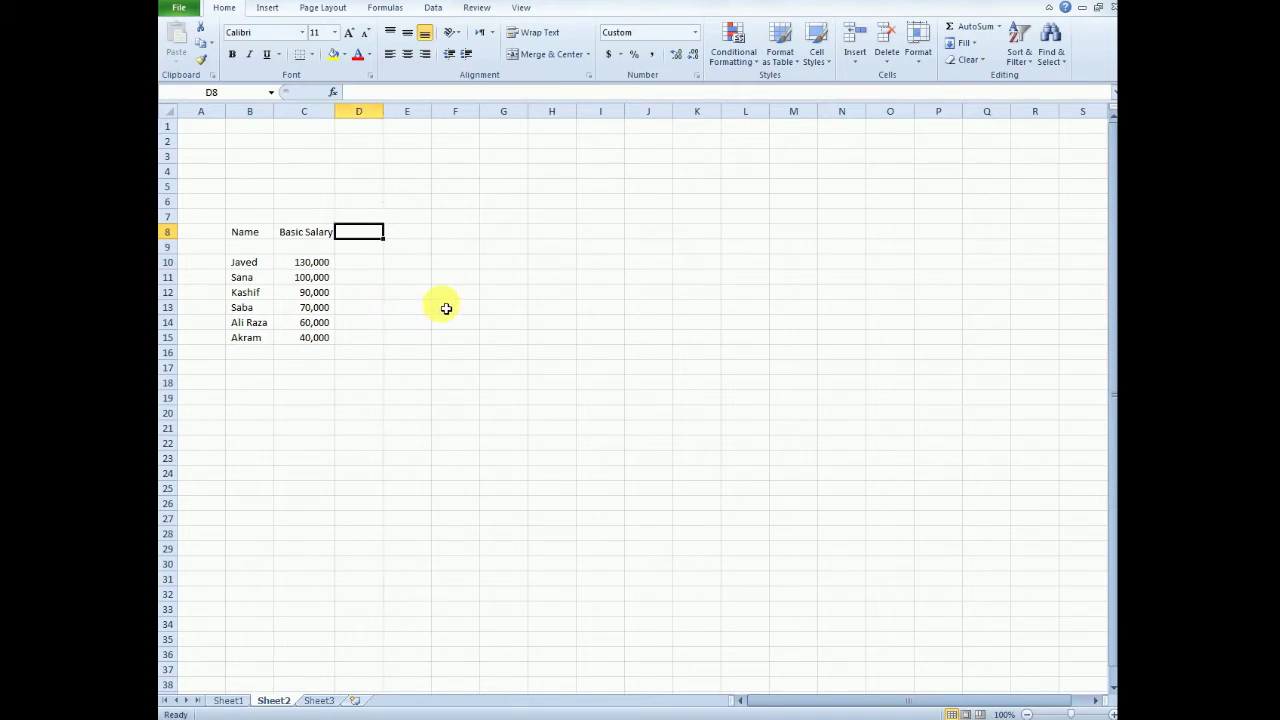
- Enter the 'Transport Allowance' heading in D8
type("Tra")
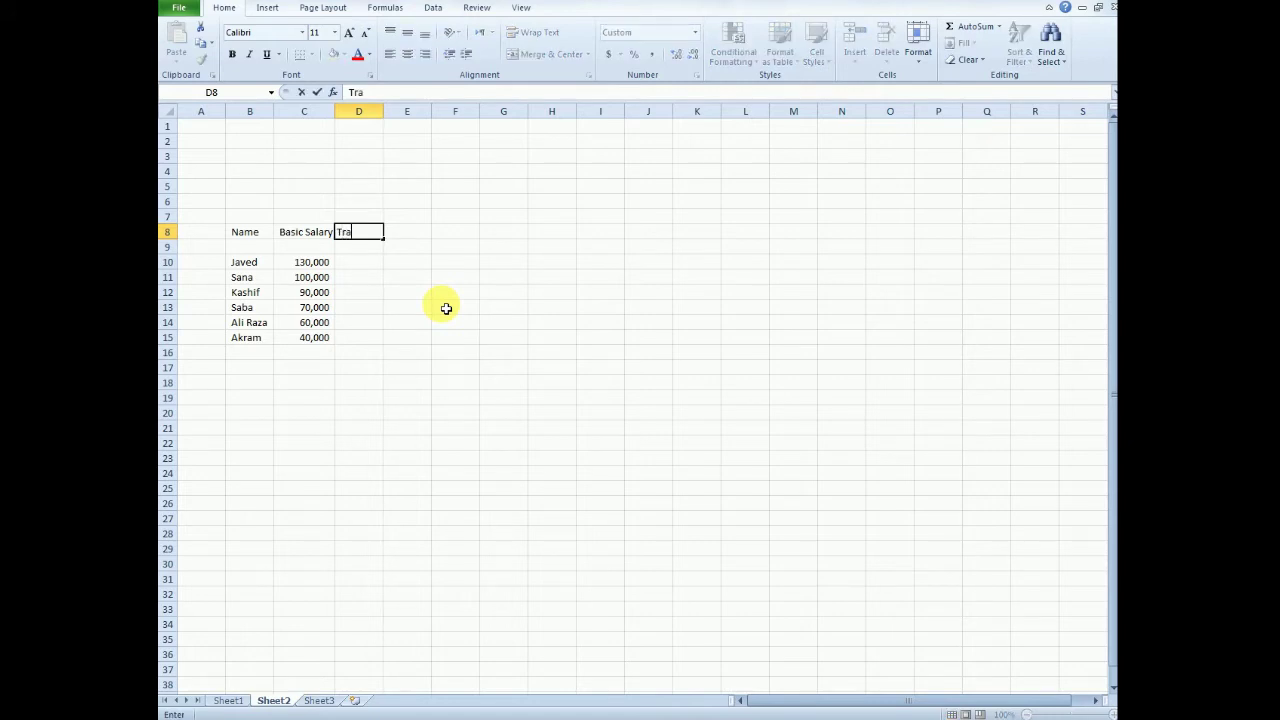
type("nsport")
type(" Allo")
type("w")
type("nce")
key("Return")
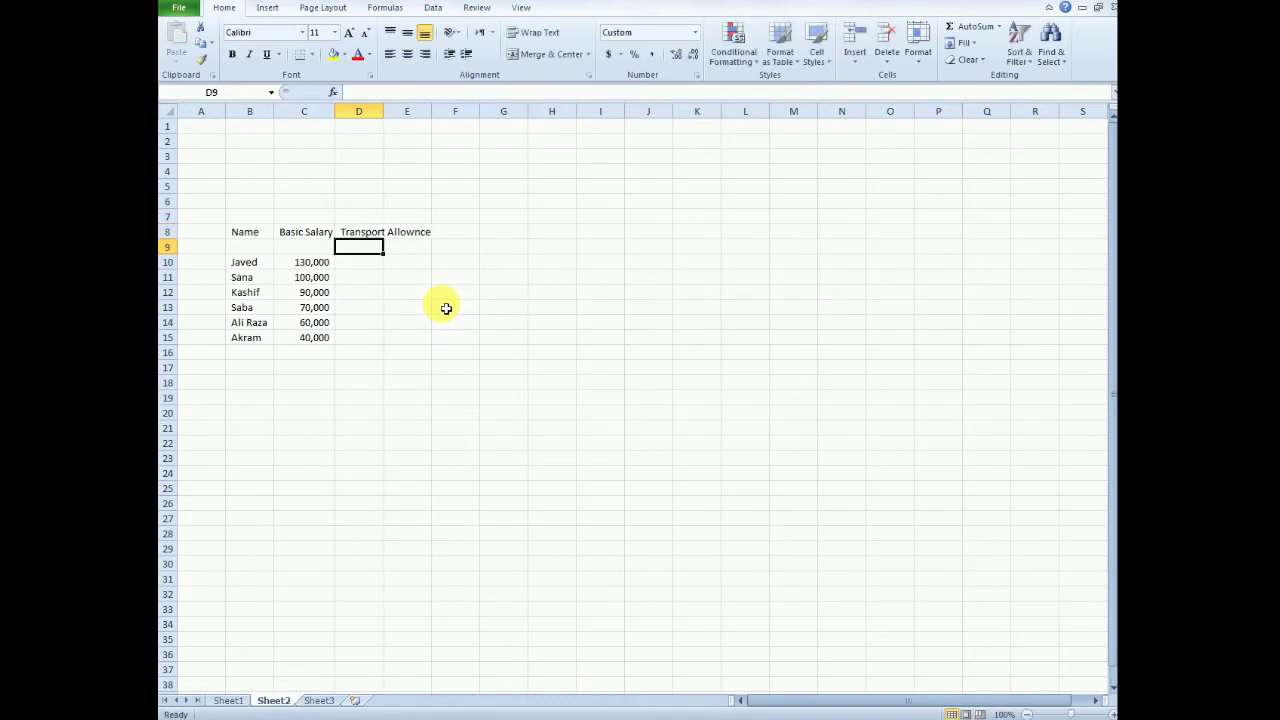
key("Up")
key("Right")
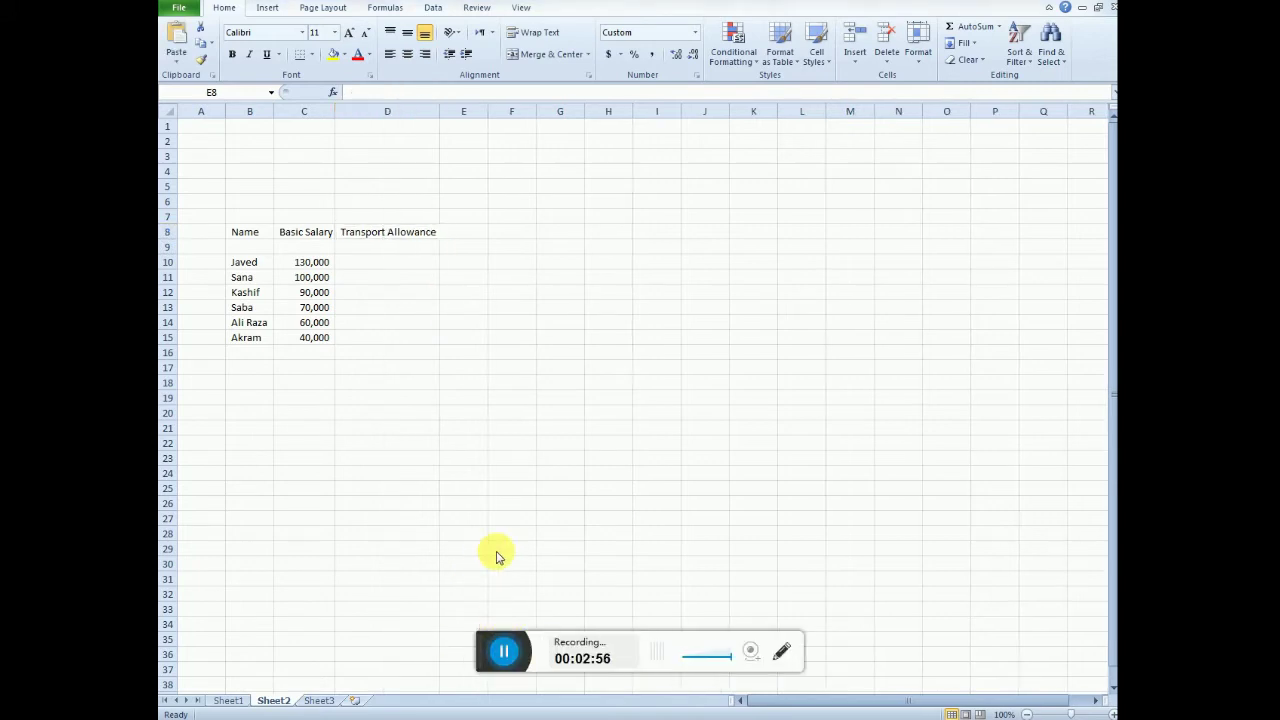
- Enter 'Medical Allowance' in E8 and AutoFit column E to fit it
left_click(405, 249)
left_click(480, 246)
key("Up")
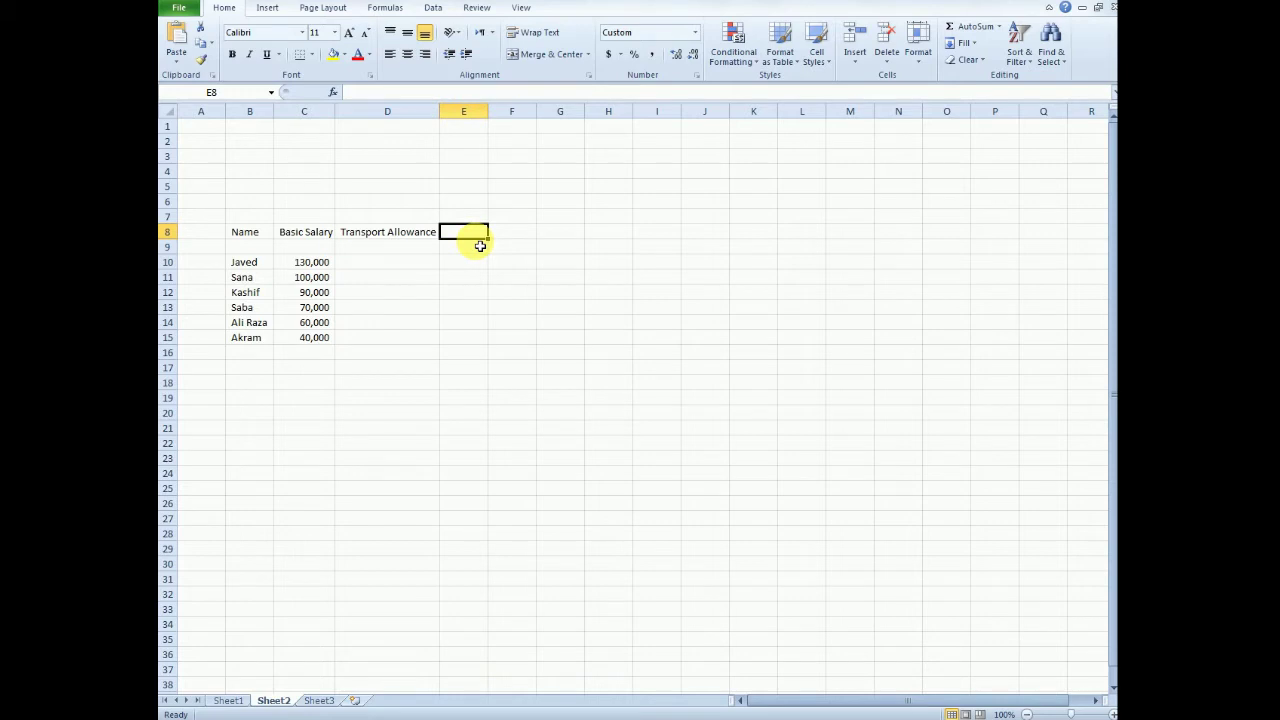
type("Medica")
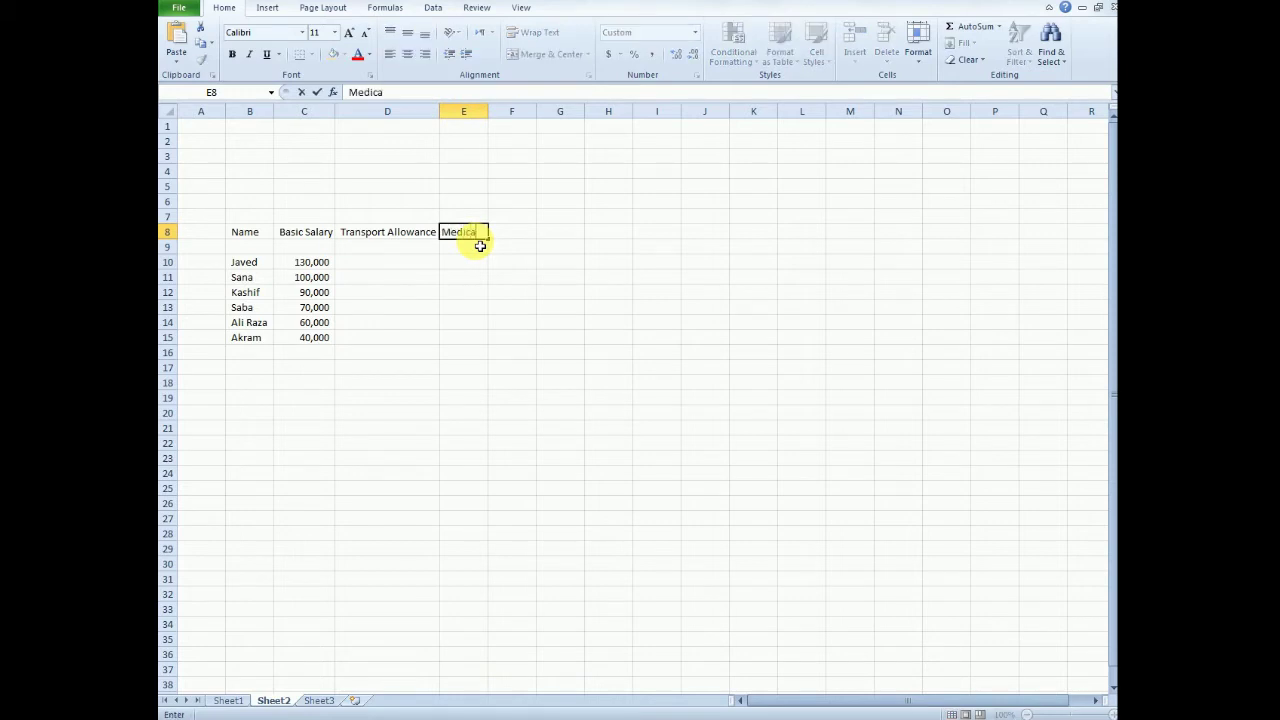
type("l All")
type("owa")
type("nce")
key("Return")
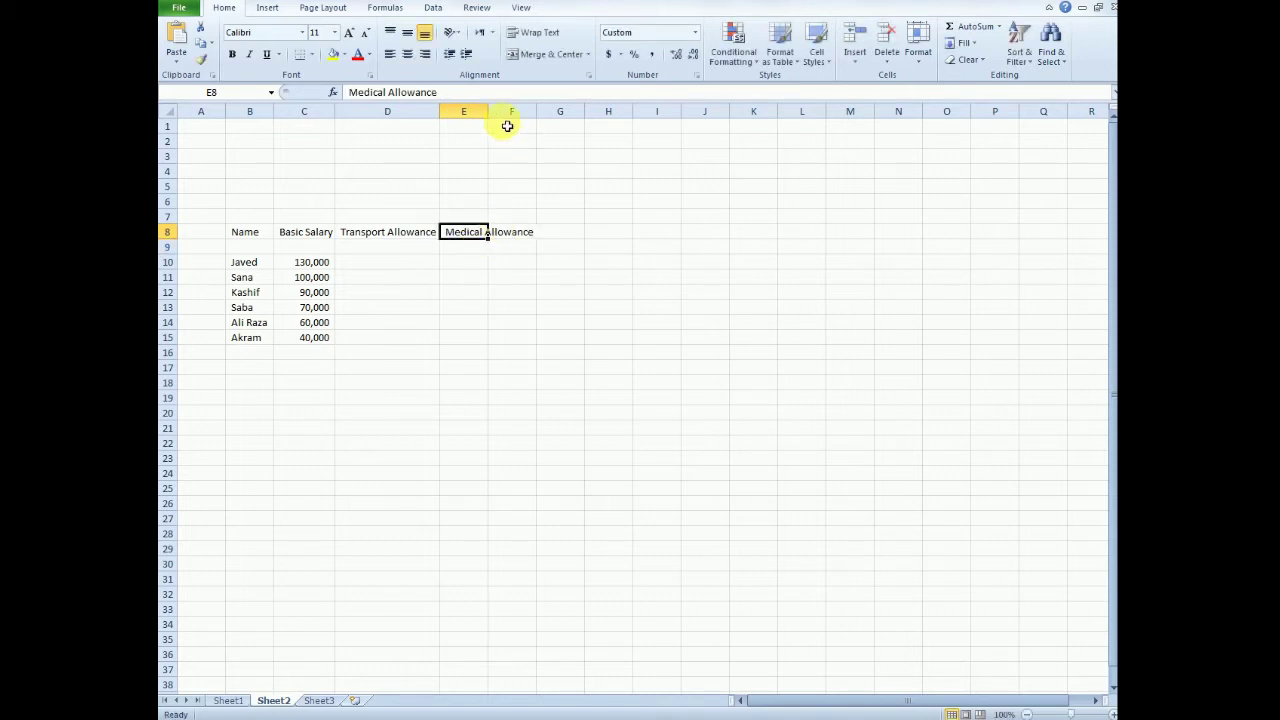
double_click(488, 111)
left_click(456, 268)
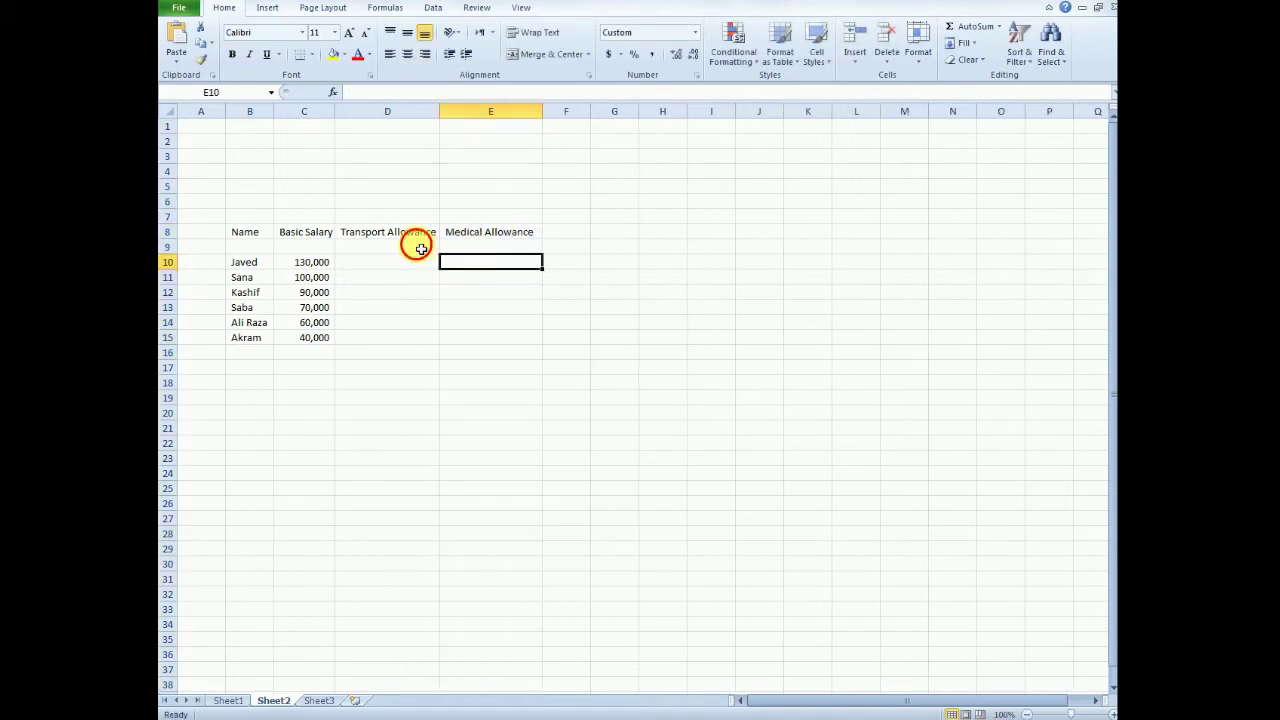
left_click(416, 247)
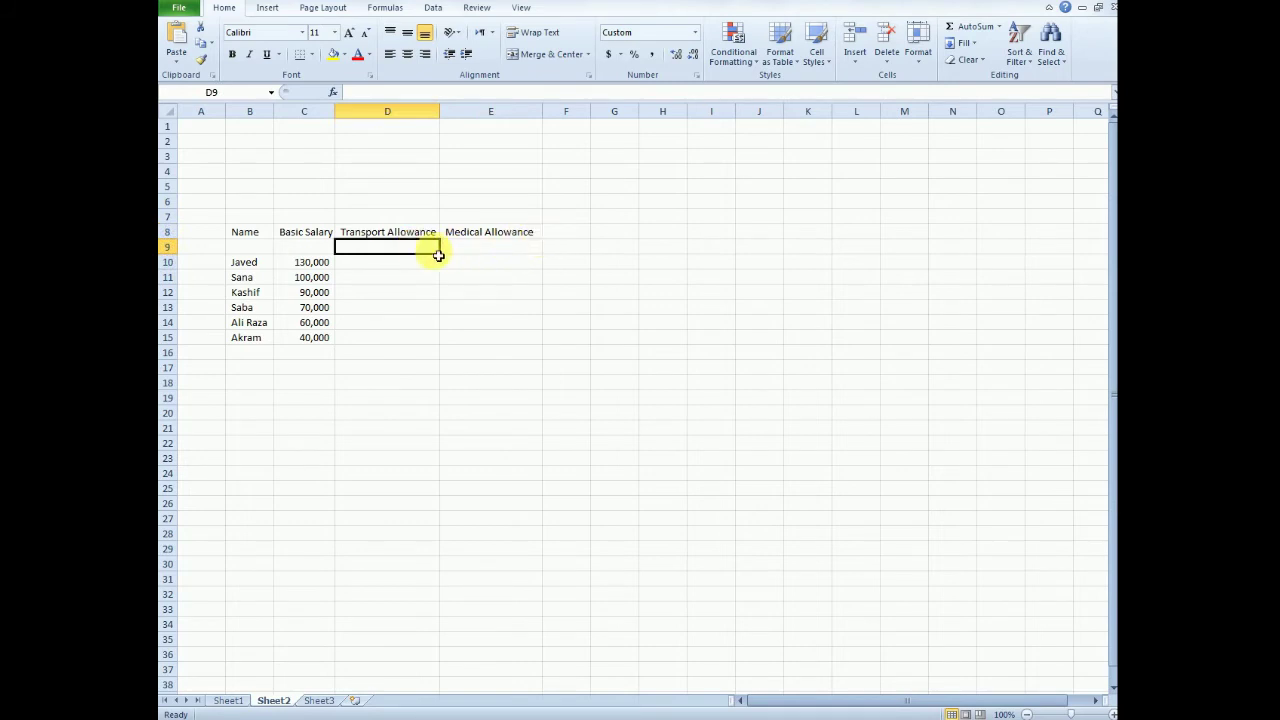
- Enter the 10% transport rate in D9, formatted as a percentage
left_click(452, 249)
left_click(400, 247)
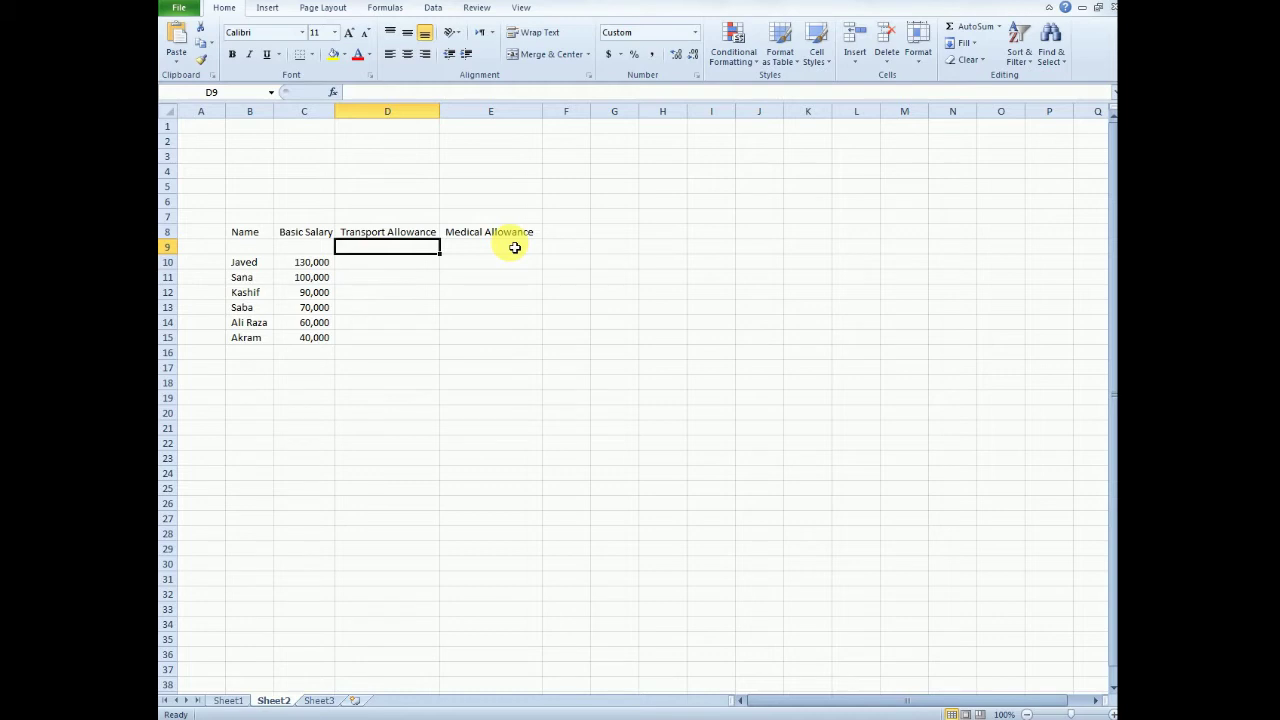
type("10")
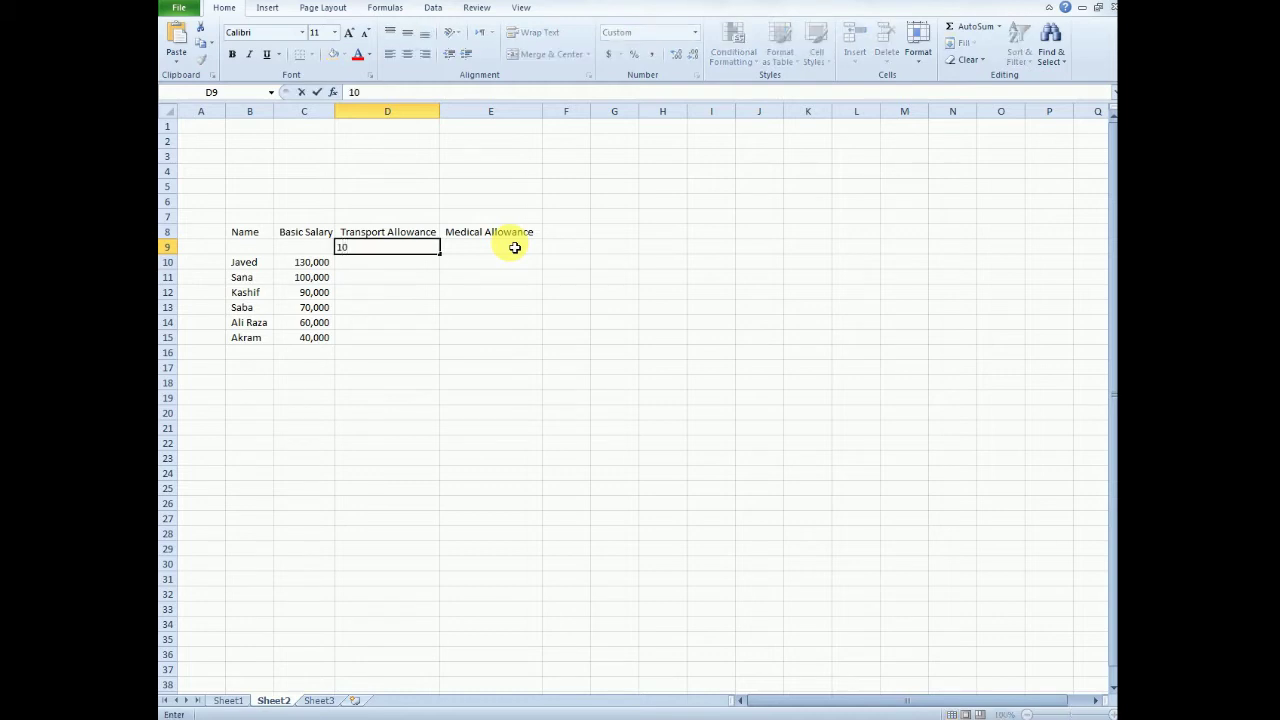
key("Return")
left_click(423, 249)
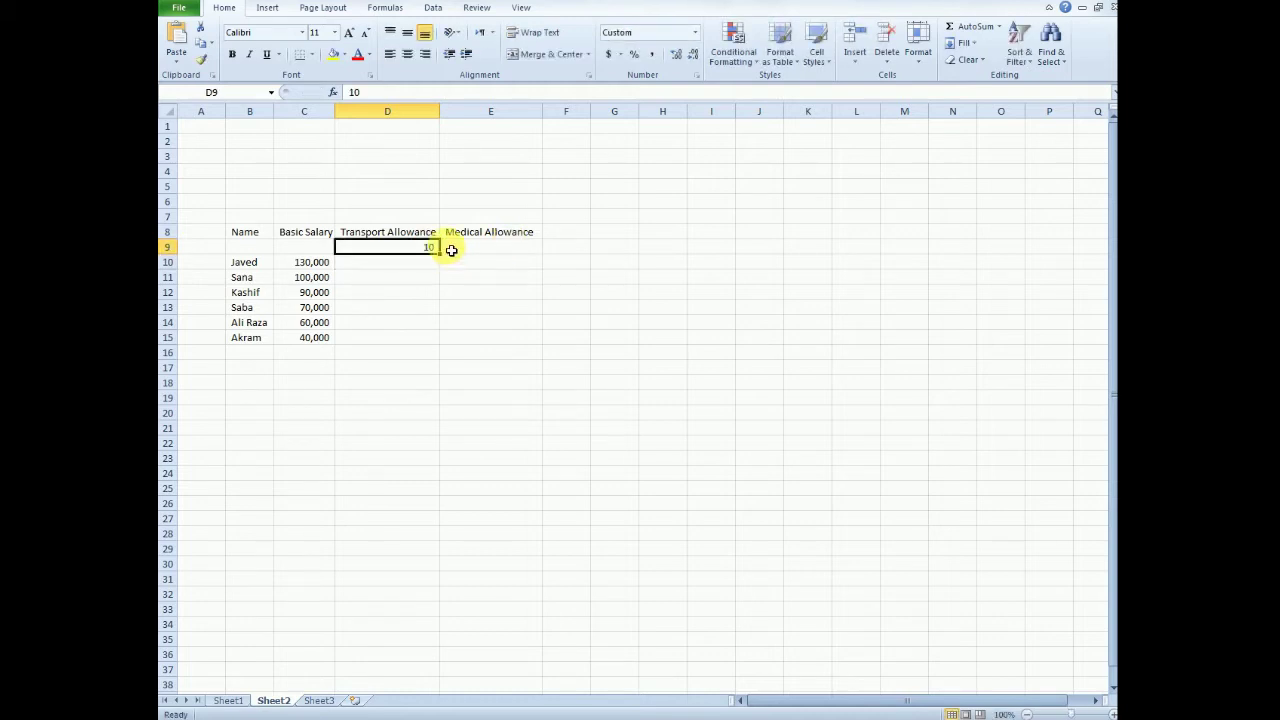
left_click(633, 54)
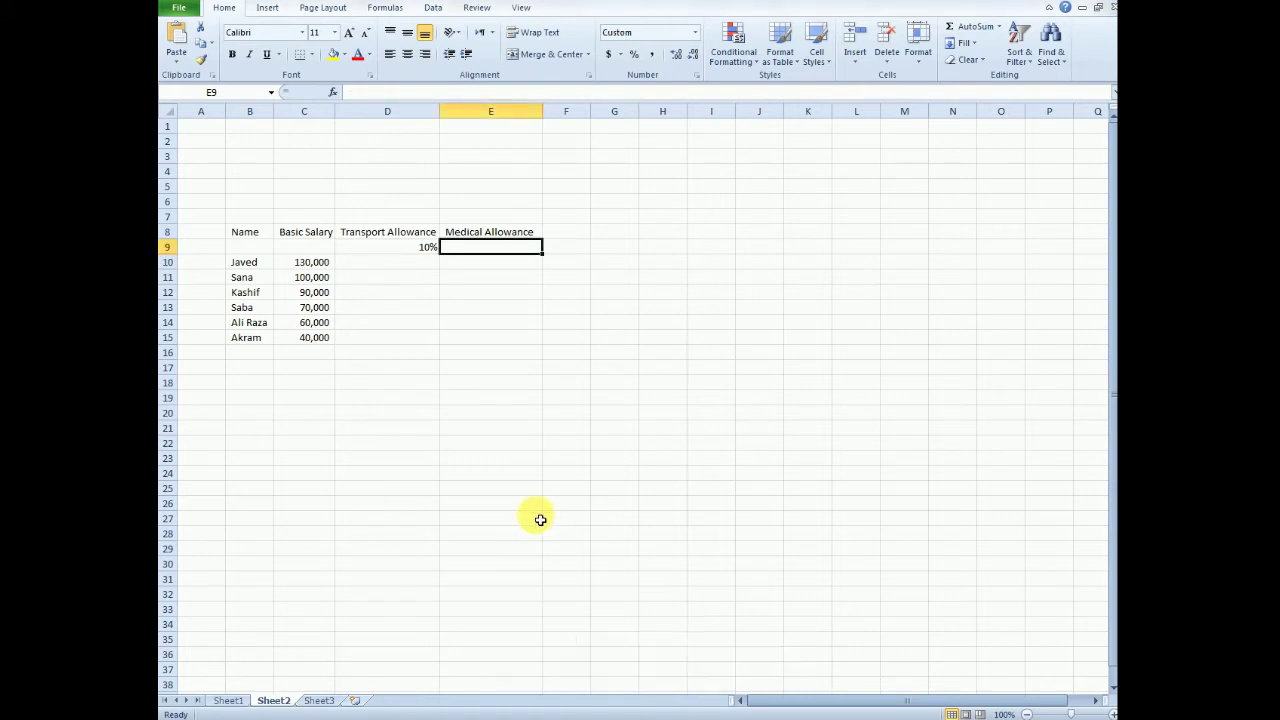
- Enter 15% in E9 and apply Percent Style to it
left_click(466, 277)
left_click(483, 248)
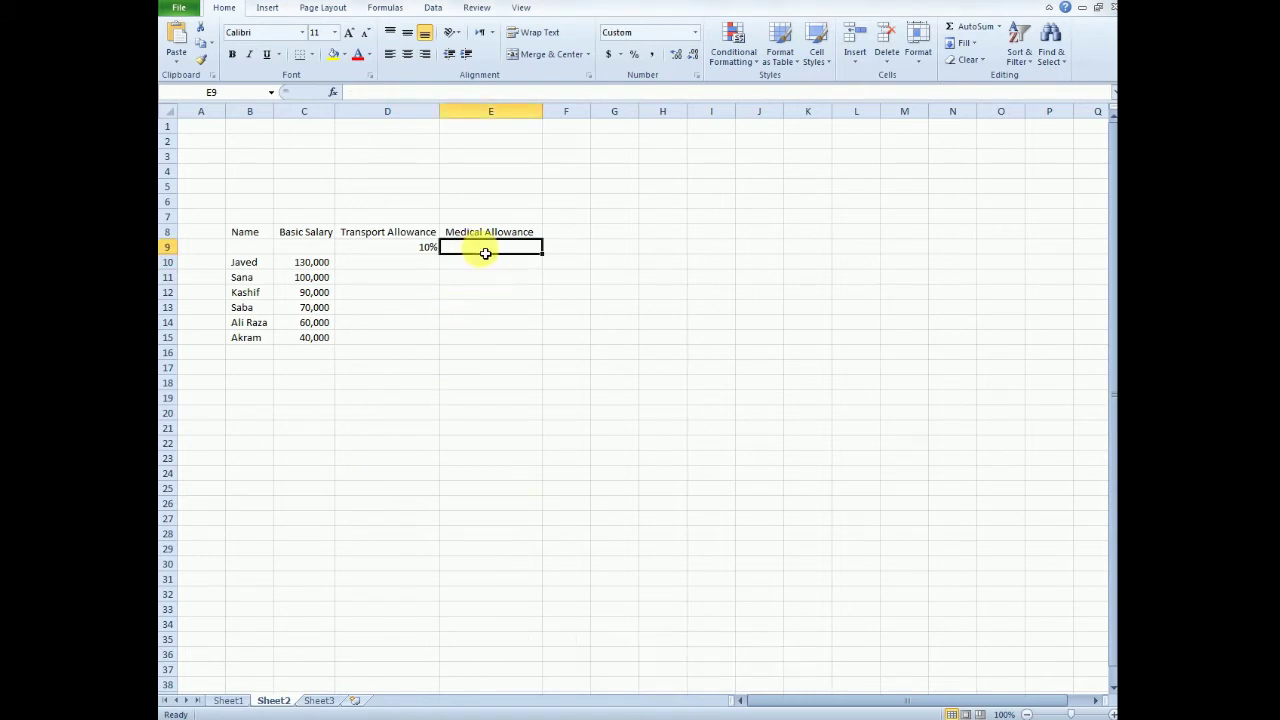
type("15")
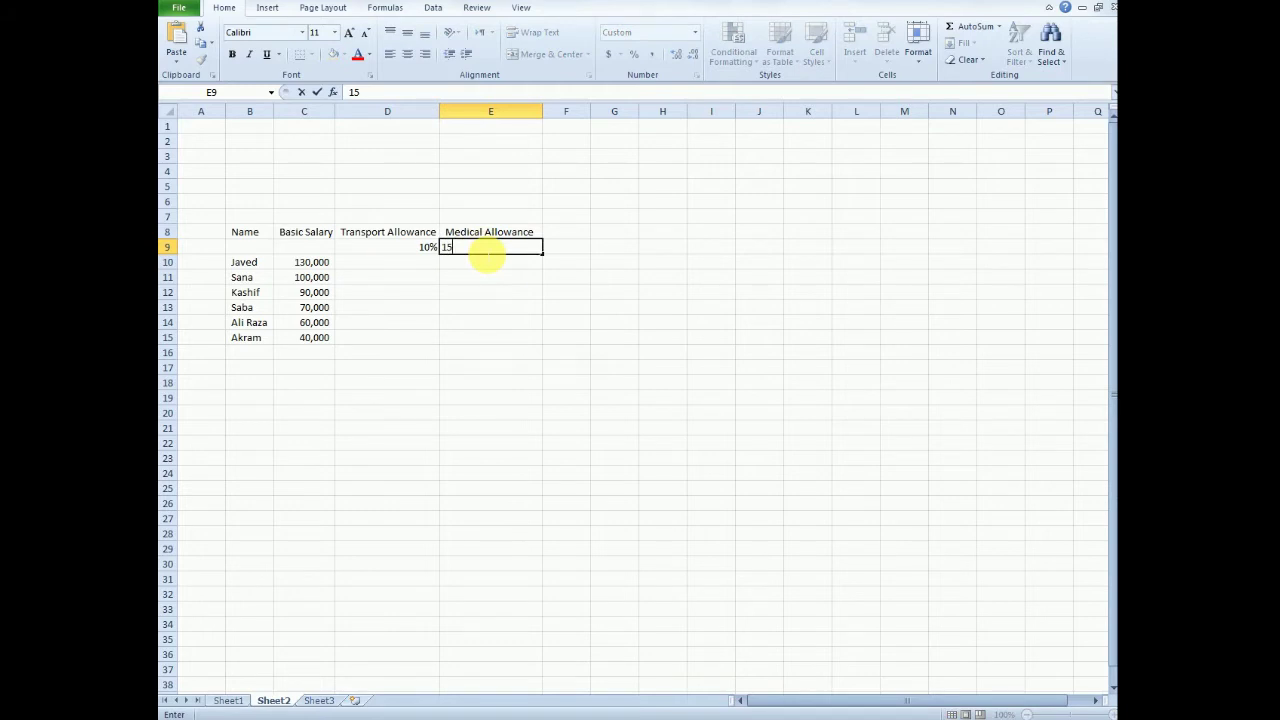
type("%")
key("Return")
left_click(510, 252)
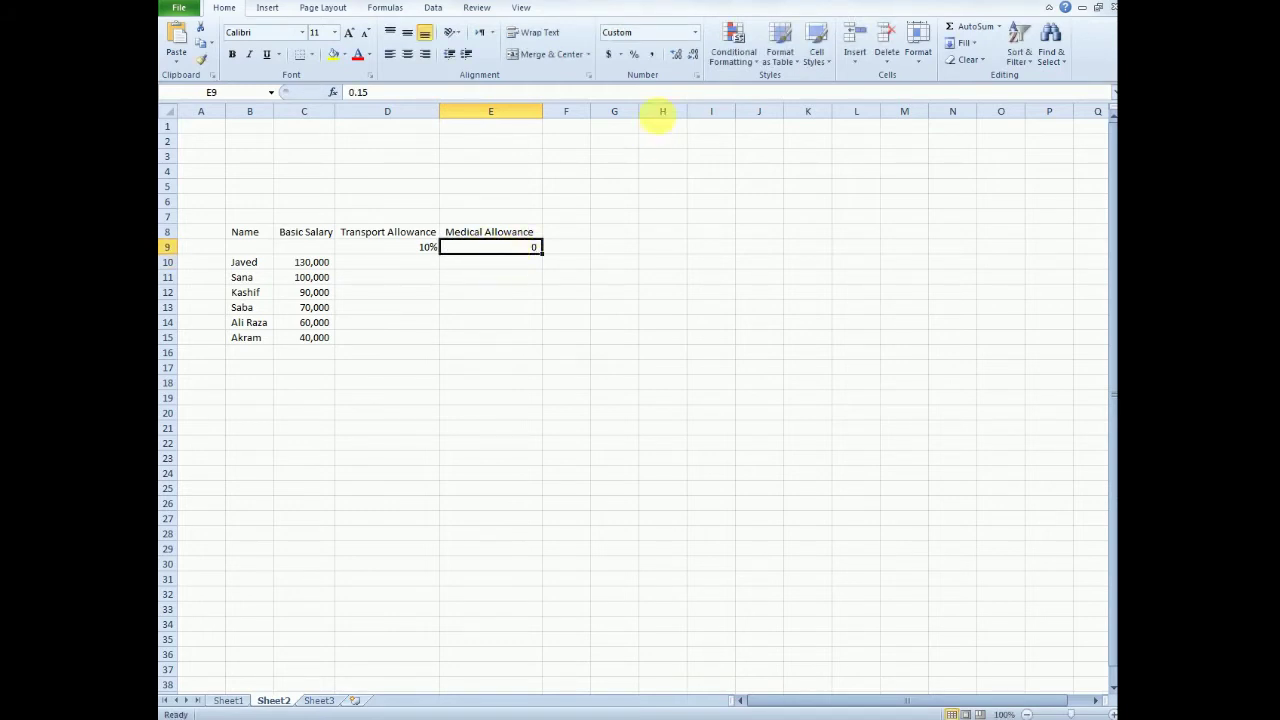
left_click(633, 55)
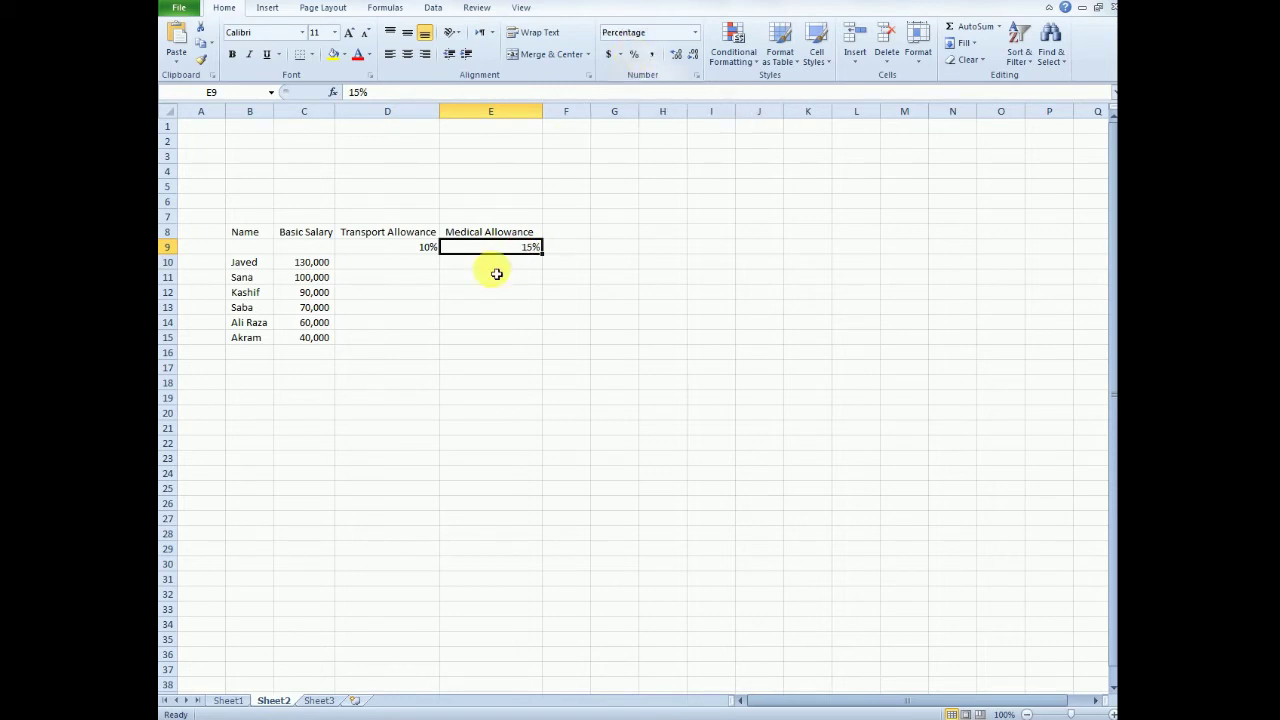
left_click(411, 265)
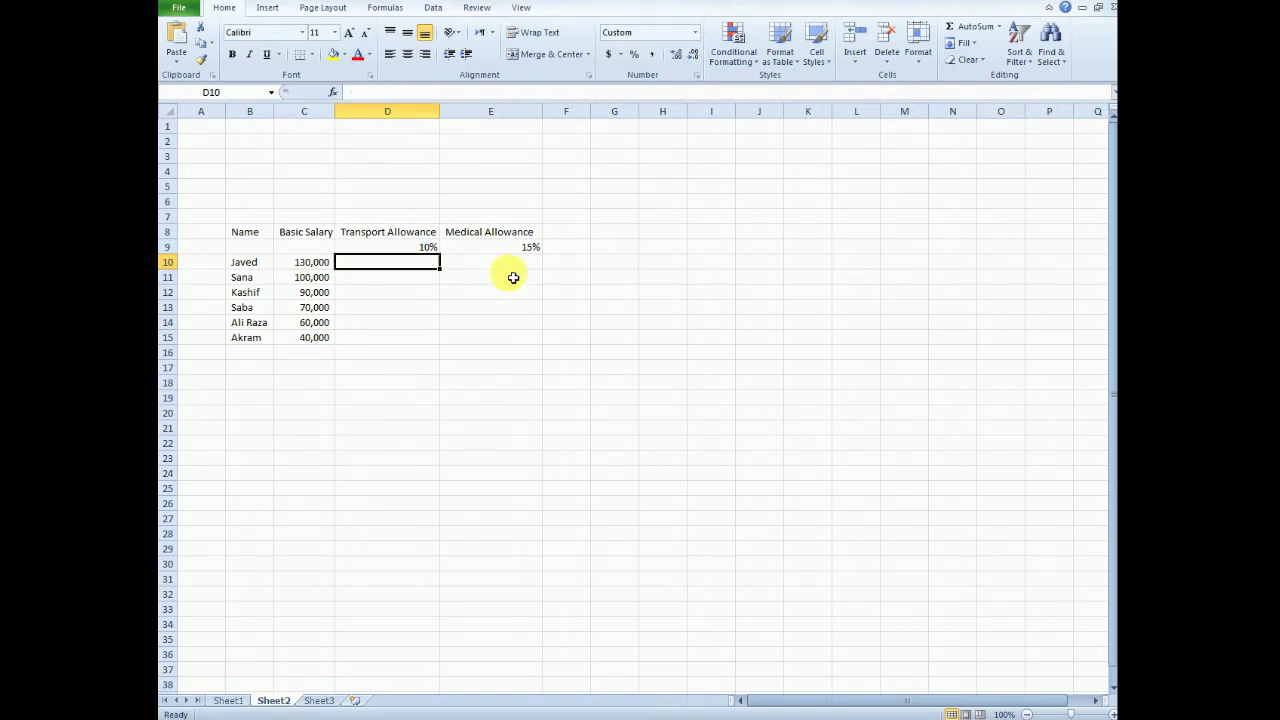
- Enter =C10*10/100 in D10 and fill it down to D15 (13,000 to 4,000)
type("=")
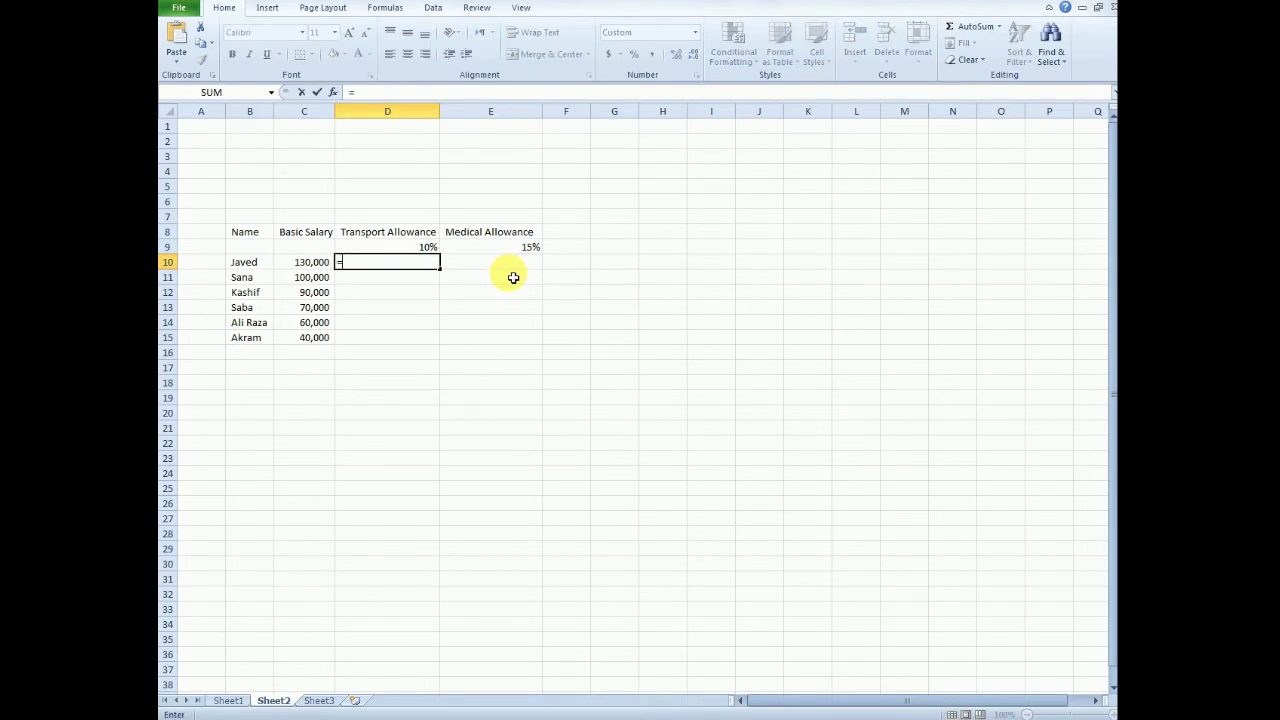
left_click(322, 264)
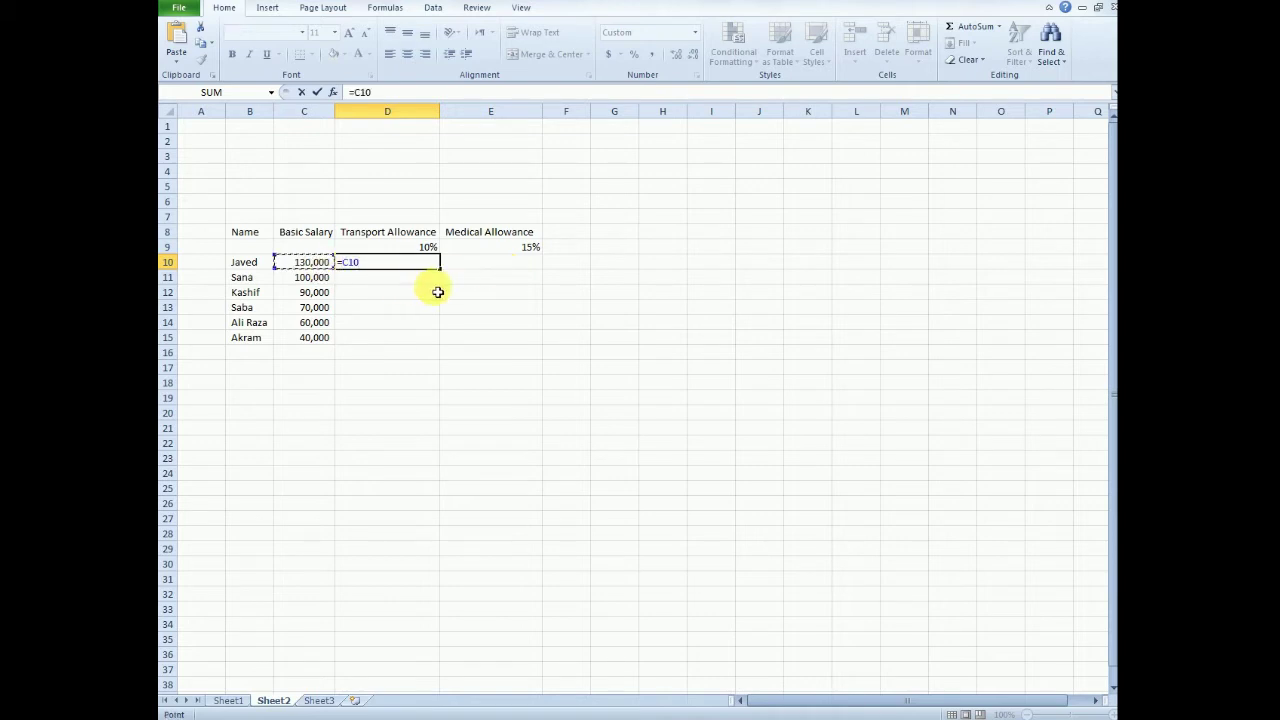
type("*")
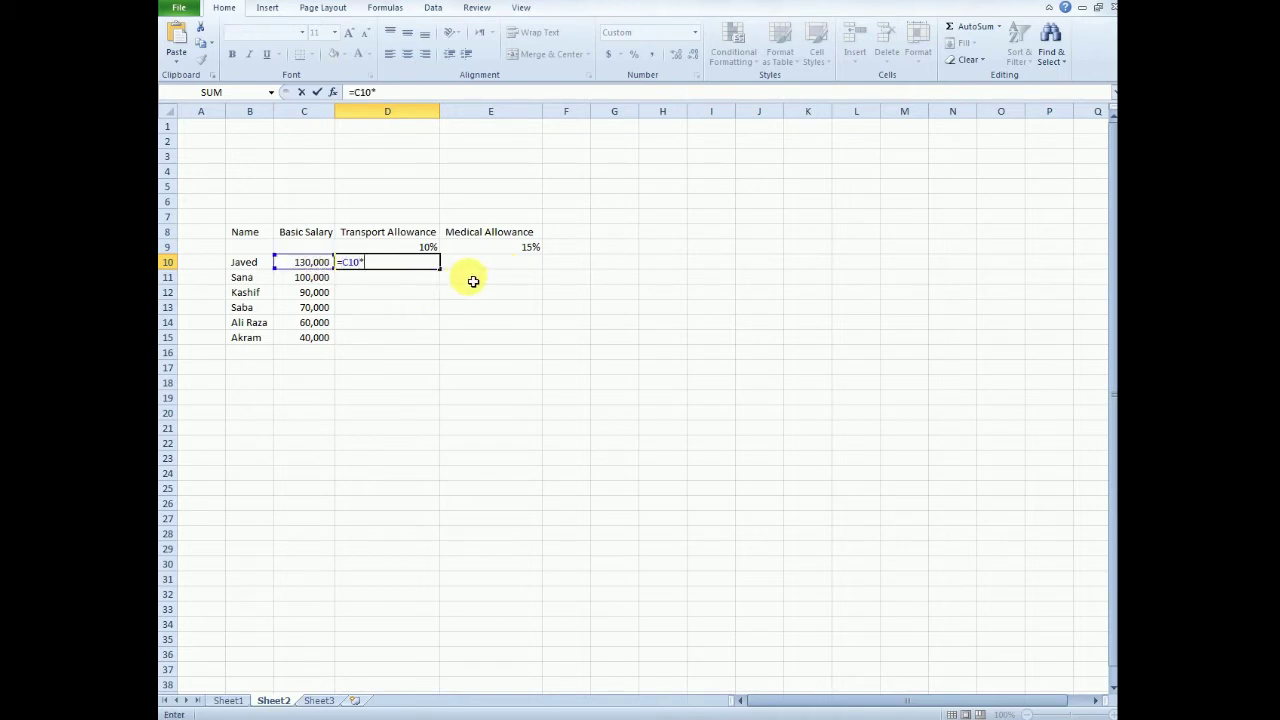
type("10/1")
type("00")
key("Return")
key("Up")
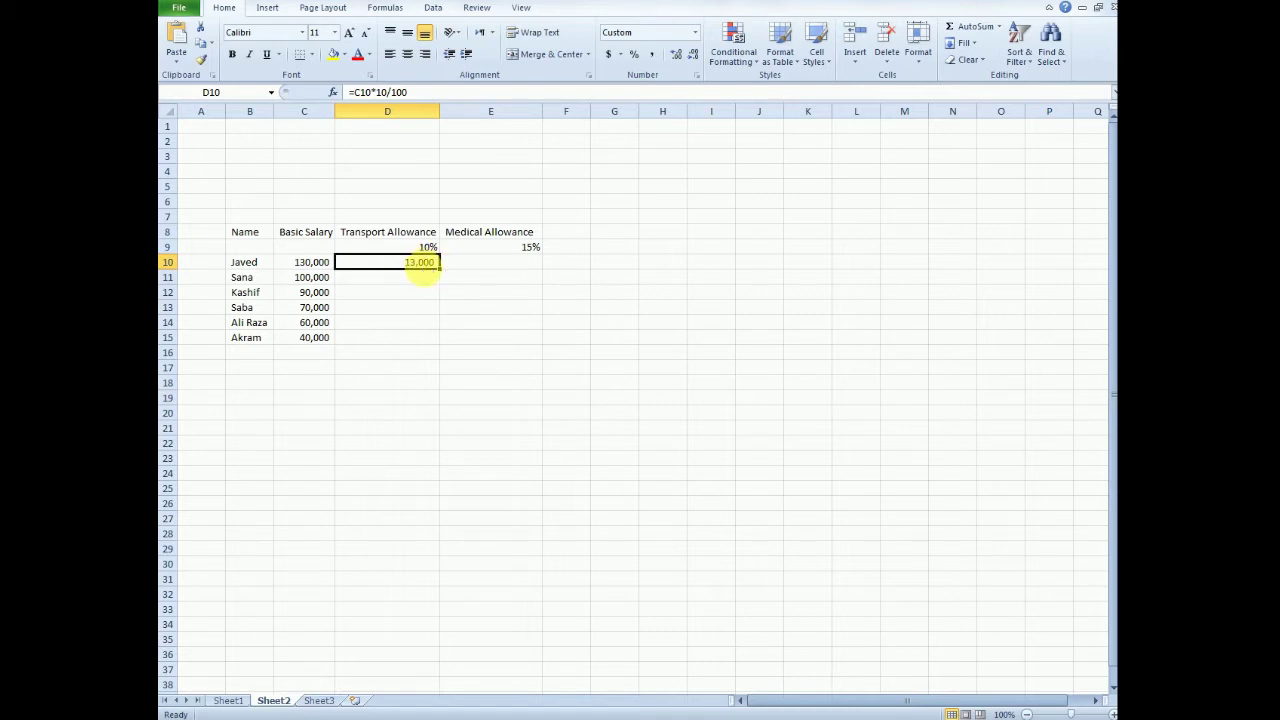
key("Return")
left_click(420, 262)
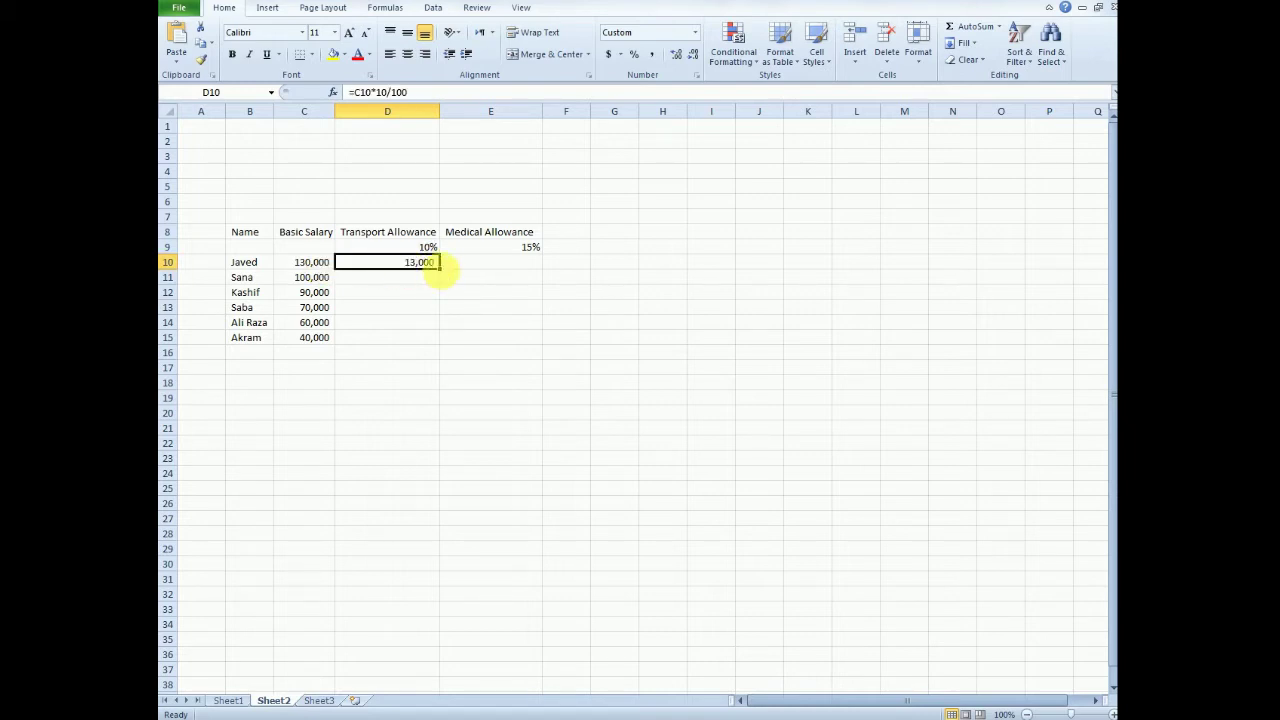
mouse_move(440, 268)
left_mouse_down()
mouse_move(441, 340)
mouse_move(430, 340)
left_mouse_up()
left_click(420, 292)
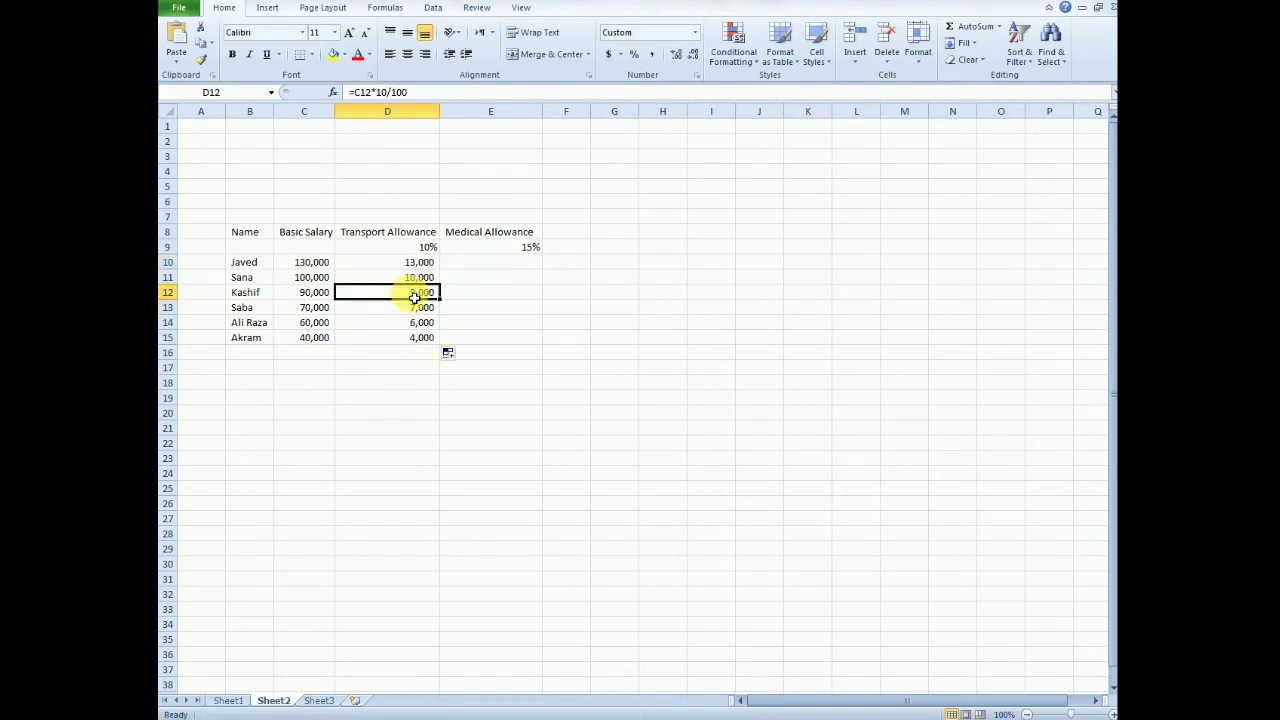
left_click(403, 309)
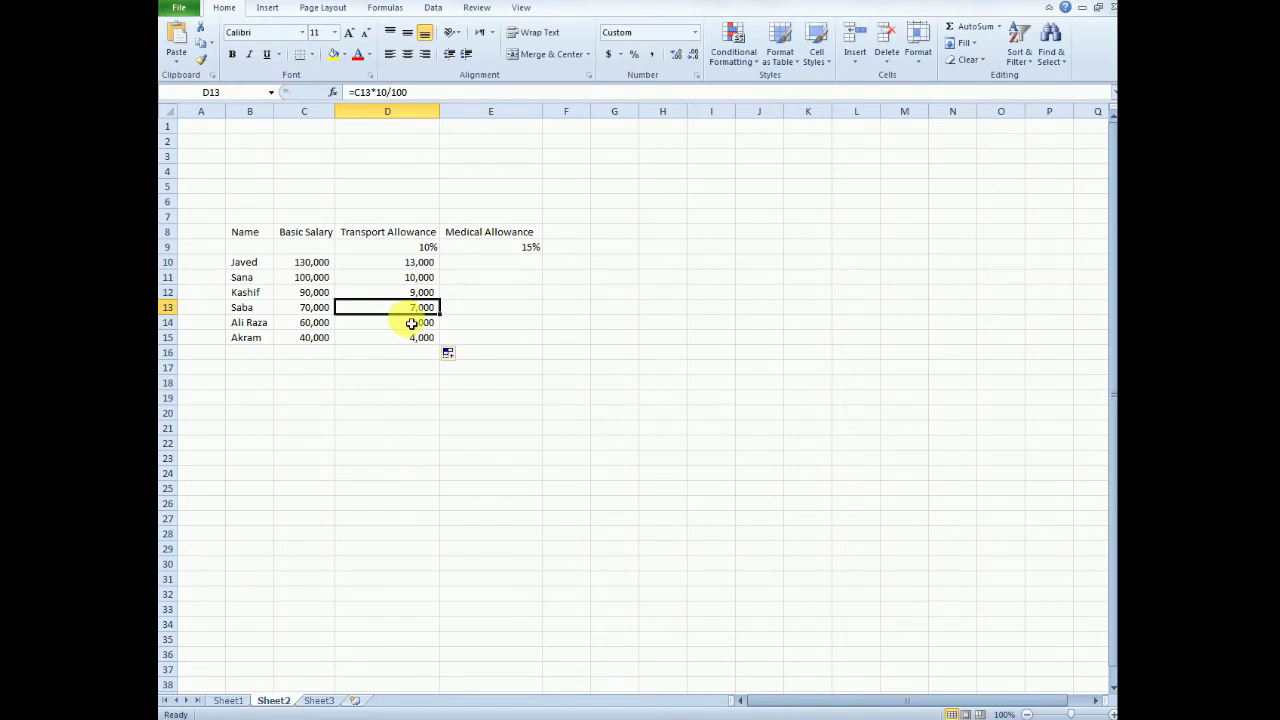
left_click(492, 268)
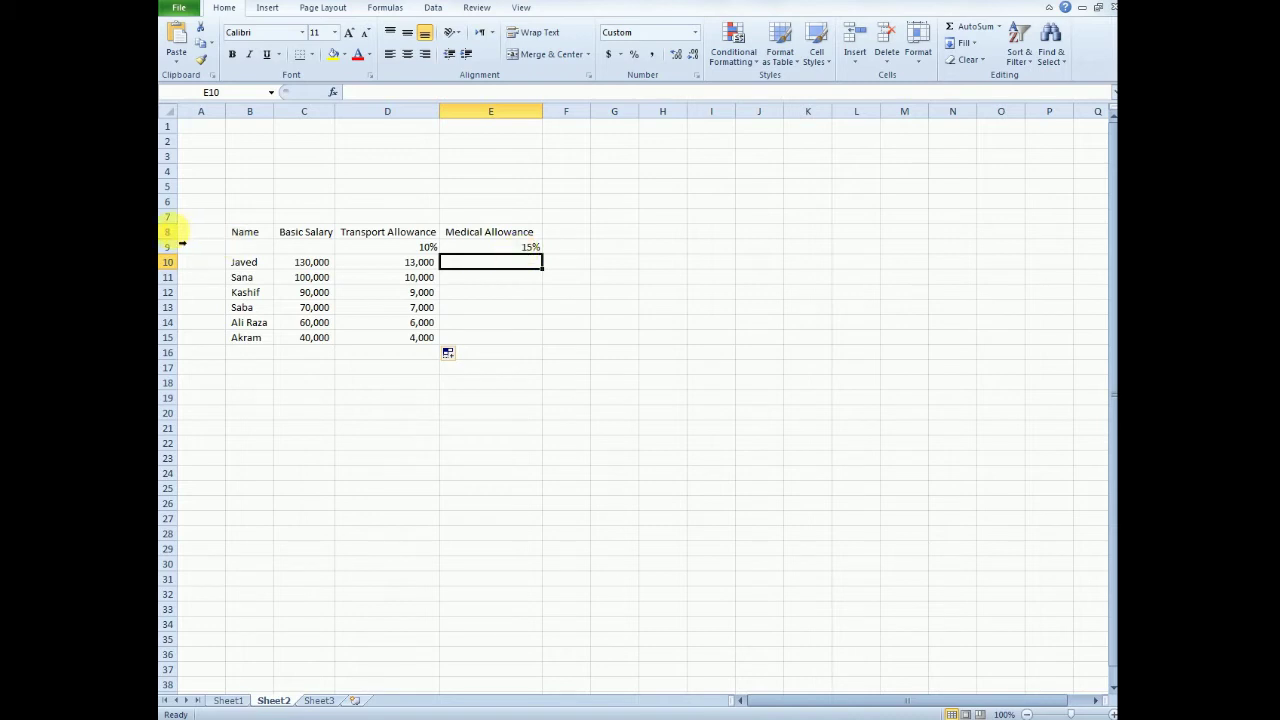
- Make the row 8 headings bold at size 12 and AutoFit column E
left_click(168, 232)
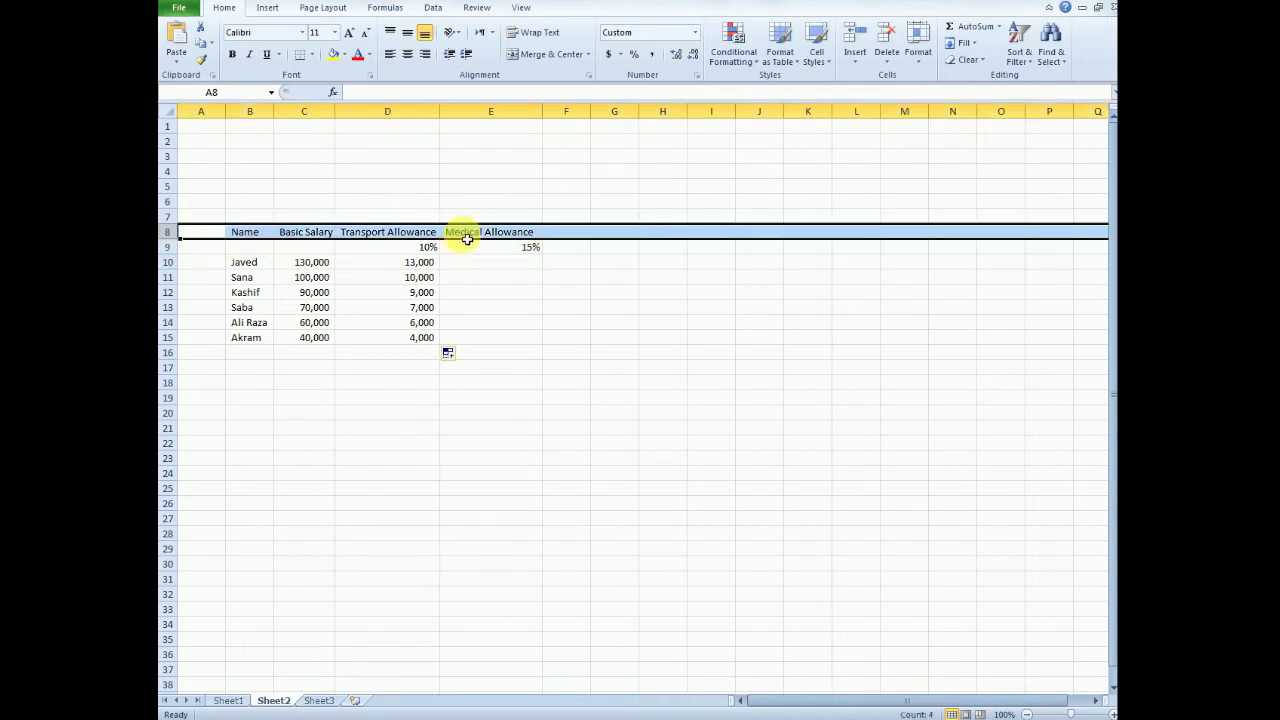
left_click(349, 34)
left_click(349, 34)
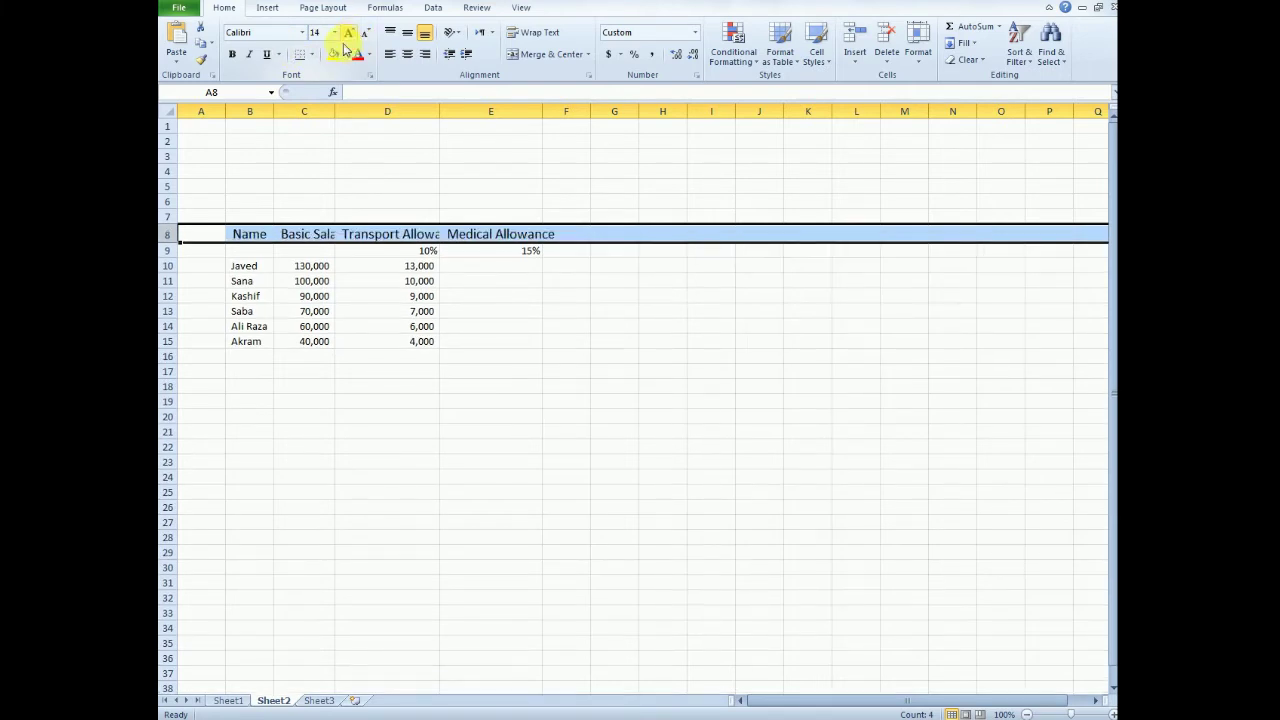
left_click(368, 34)
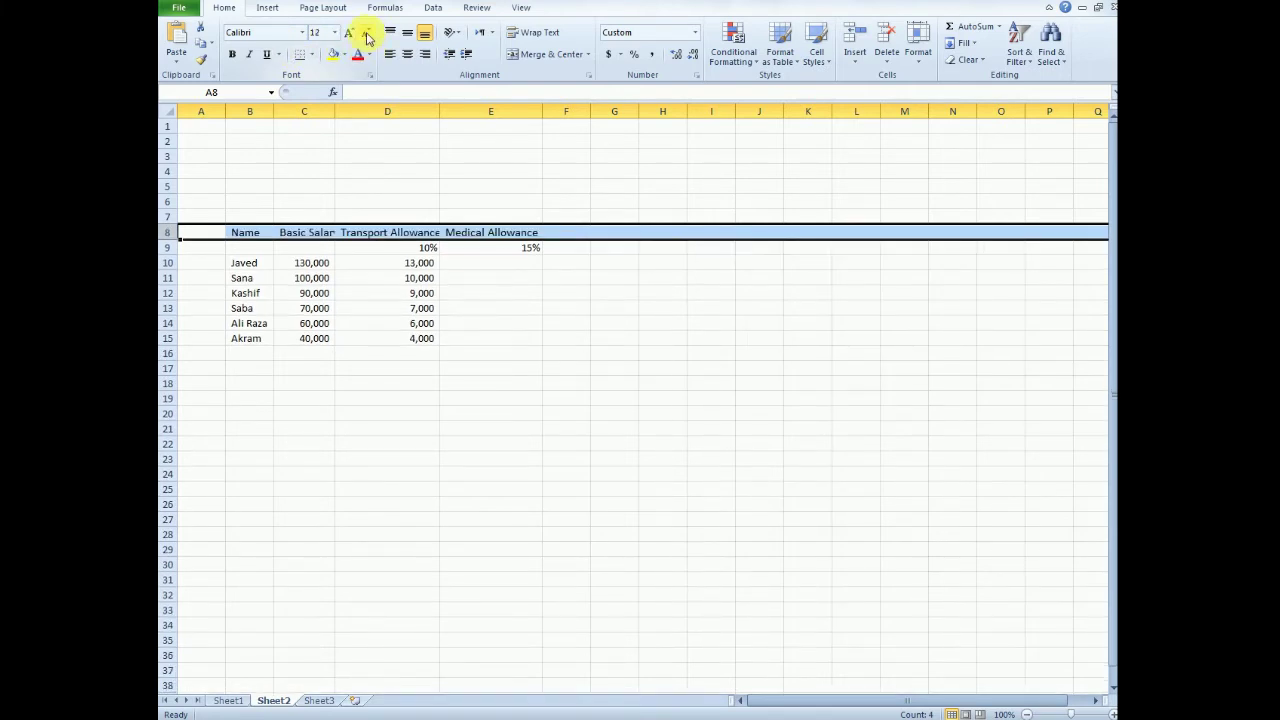
left_click(232, 54)
left_click(303, 170)
left_click(482, 240)
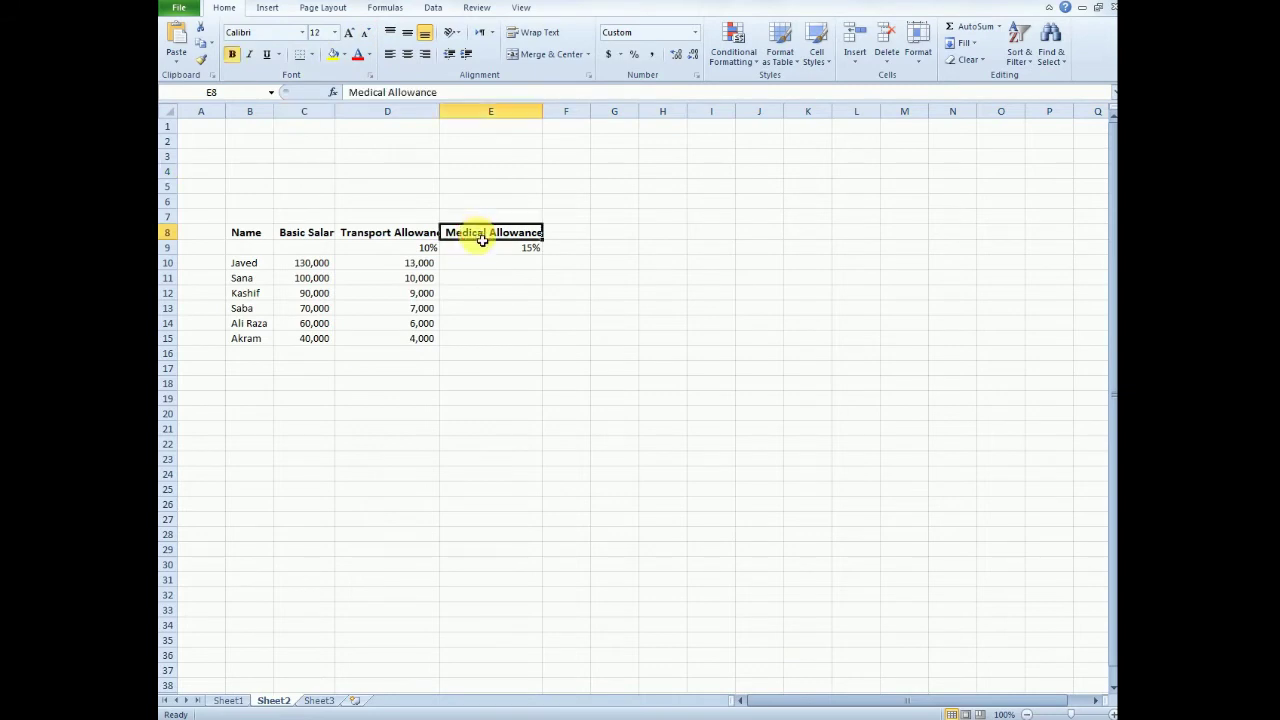
double_click(542, 112)
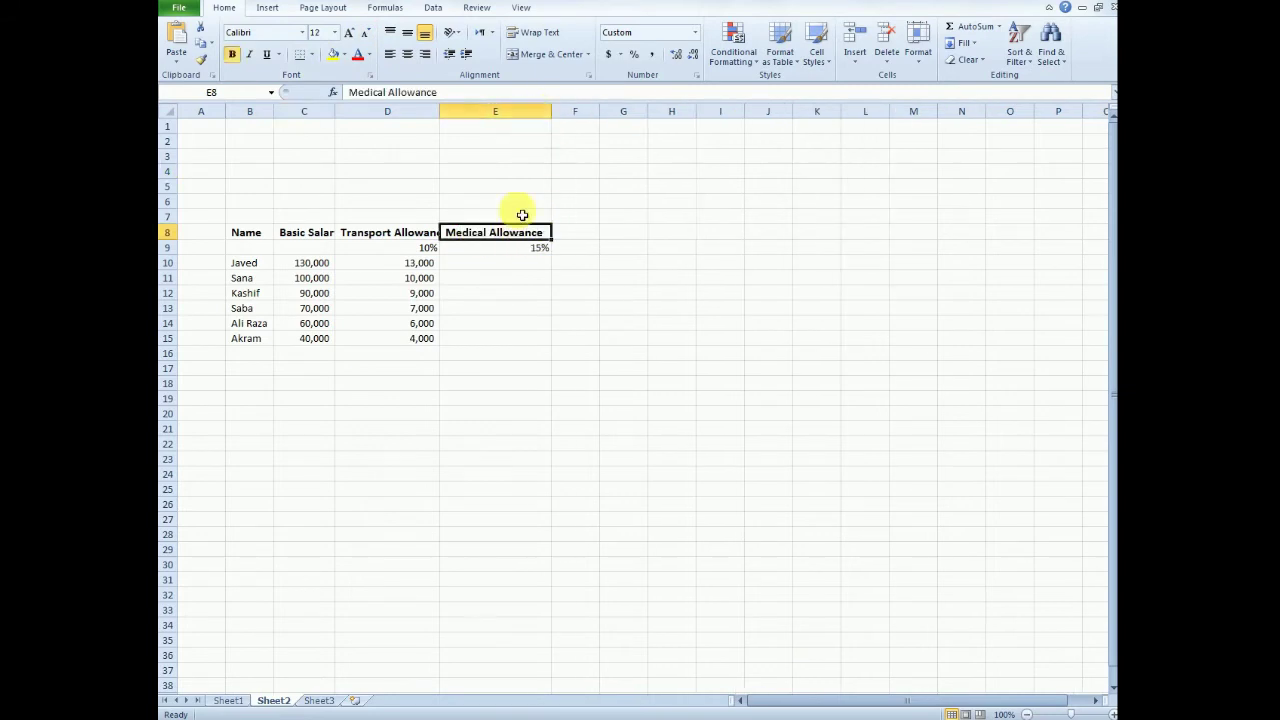
left_click(498, 250)
- Enter =C10*15/100 in E10 and fill it down to E15 (19,500 to 6,000)
left_click(488, 266)
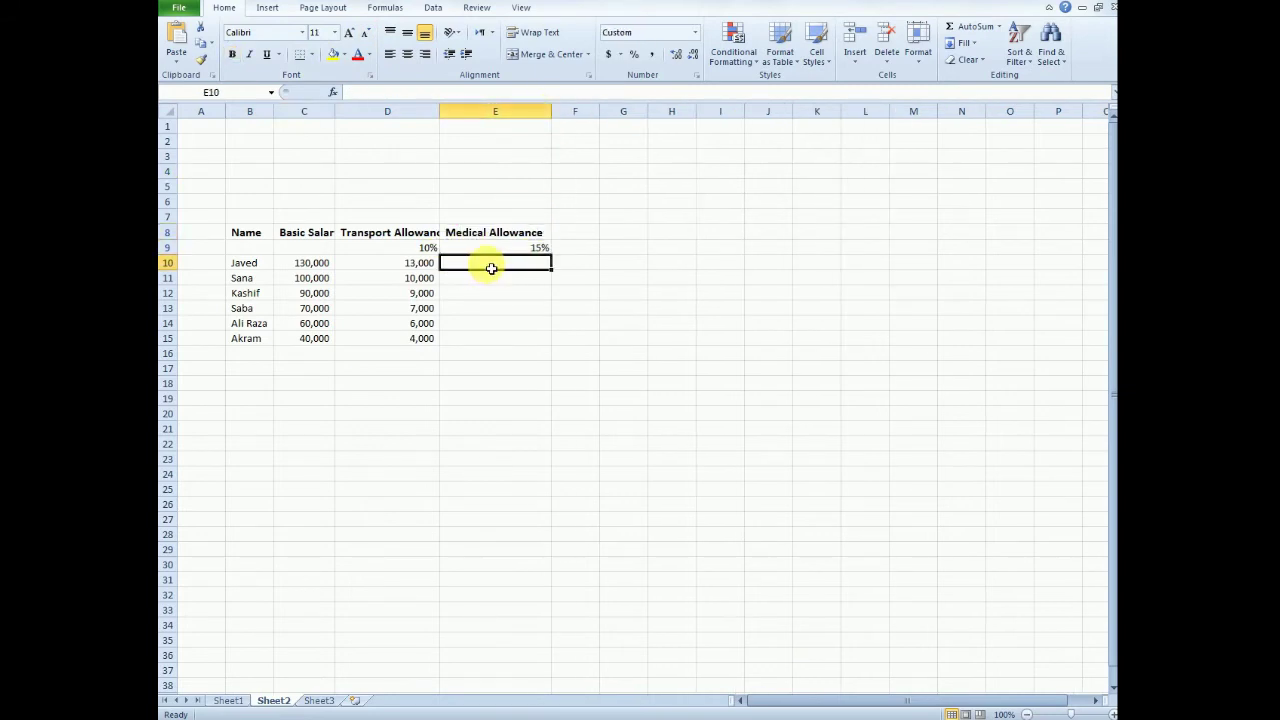
type("=")
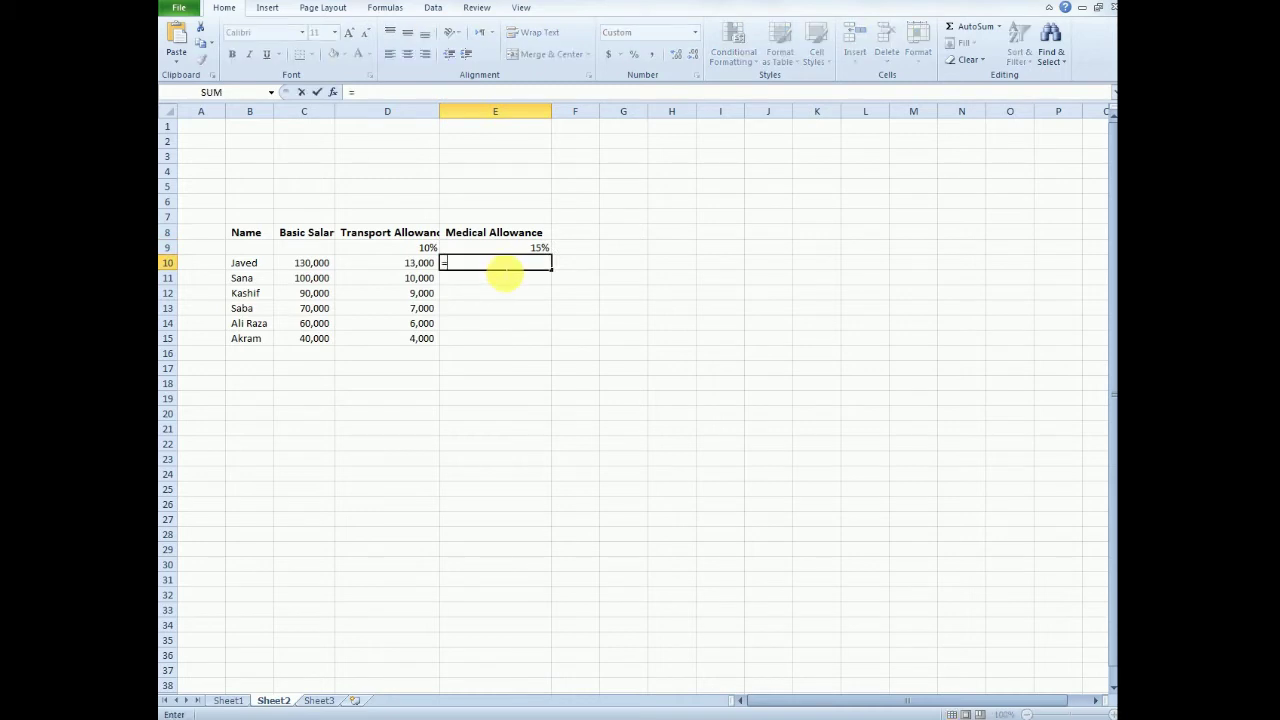
left_click(314, 263)
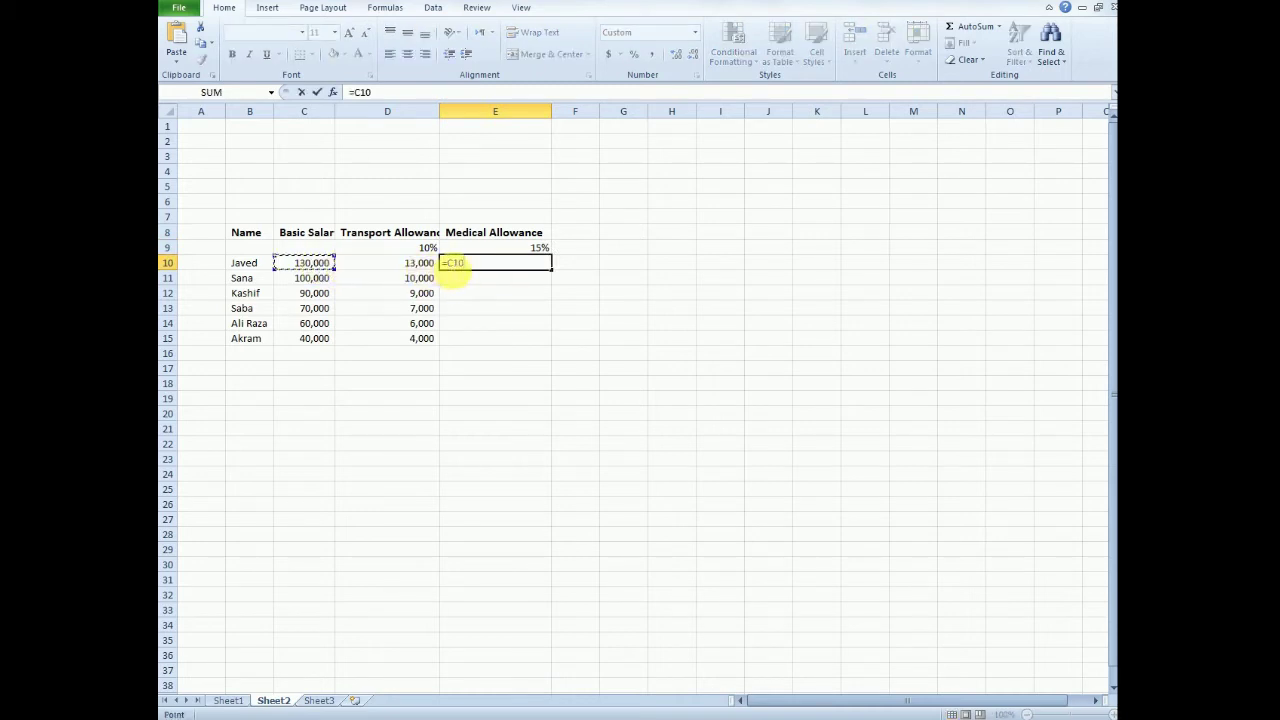
type("*")
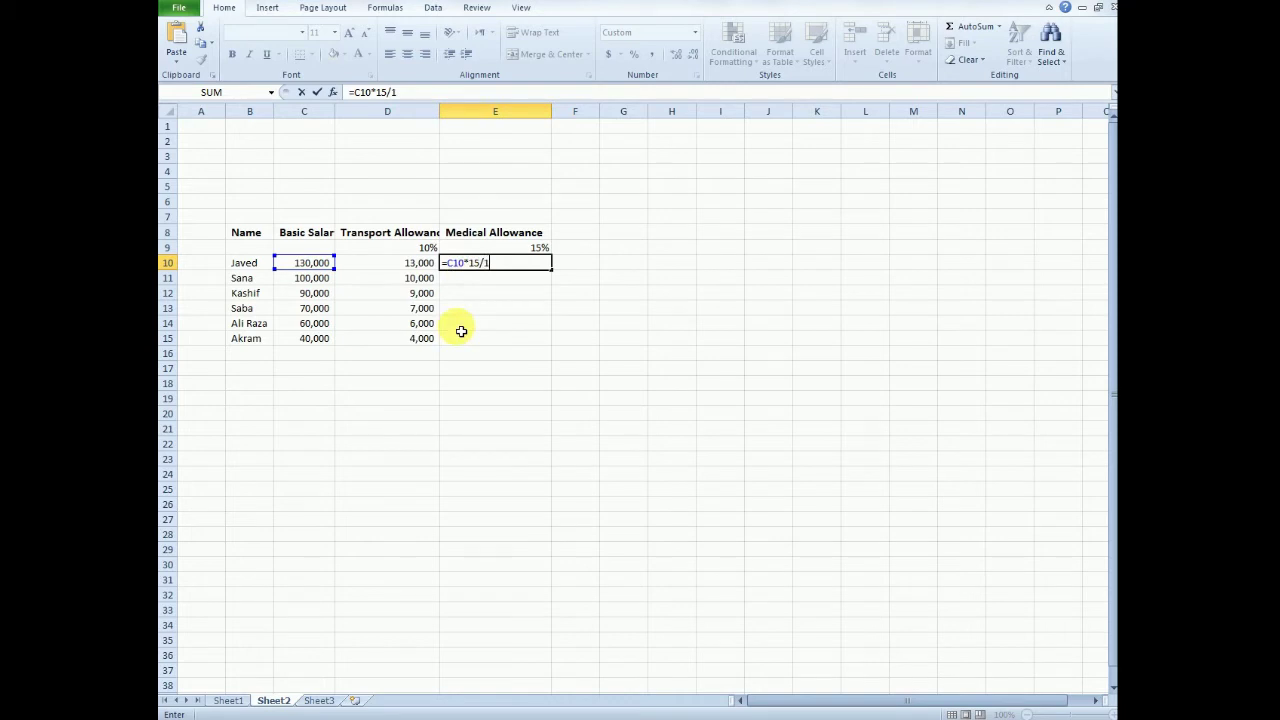
key("Return")
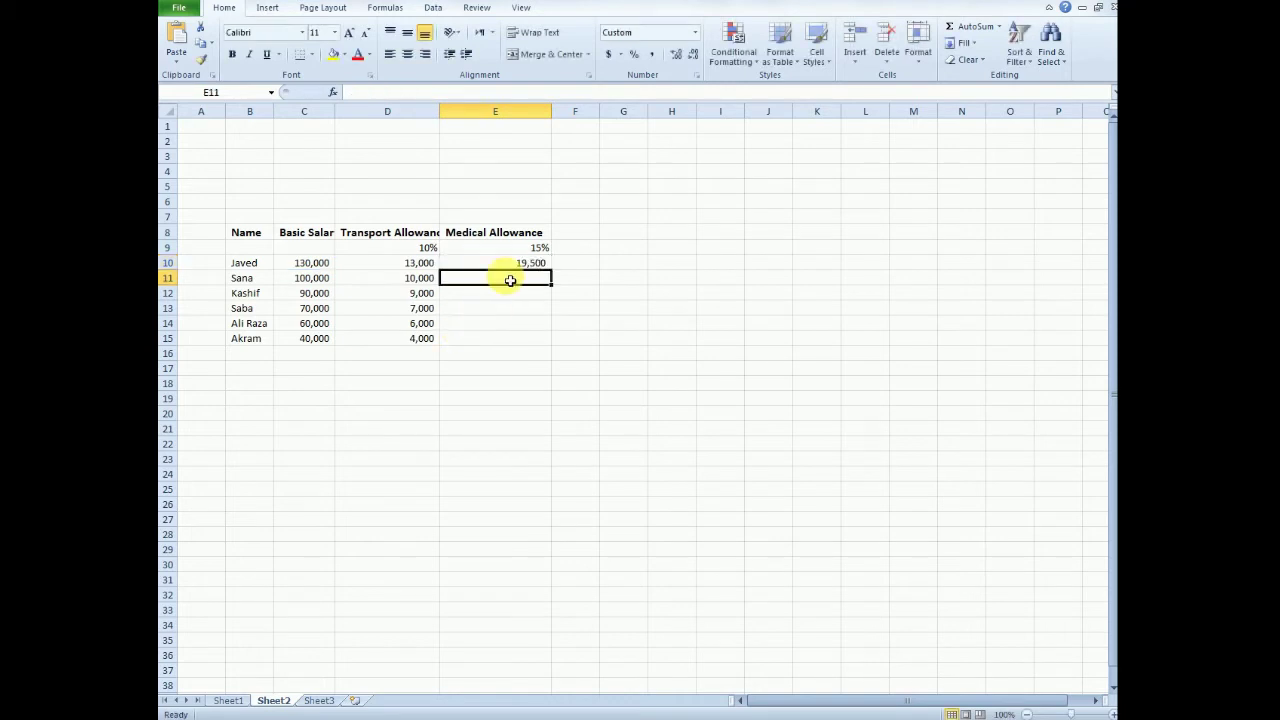
left_click(505, 263)
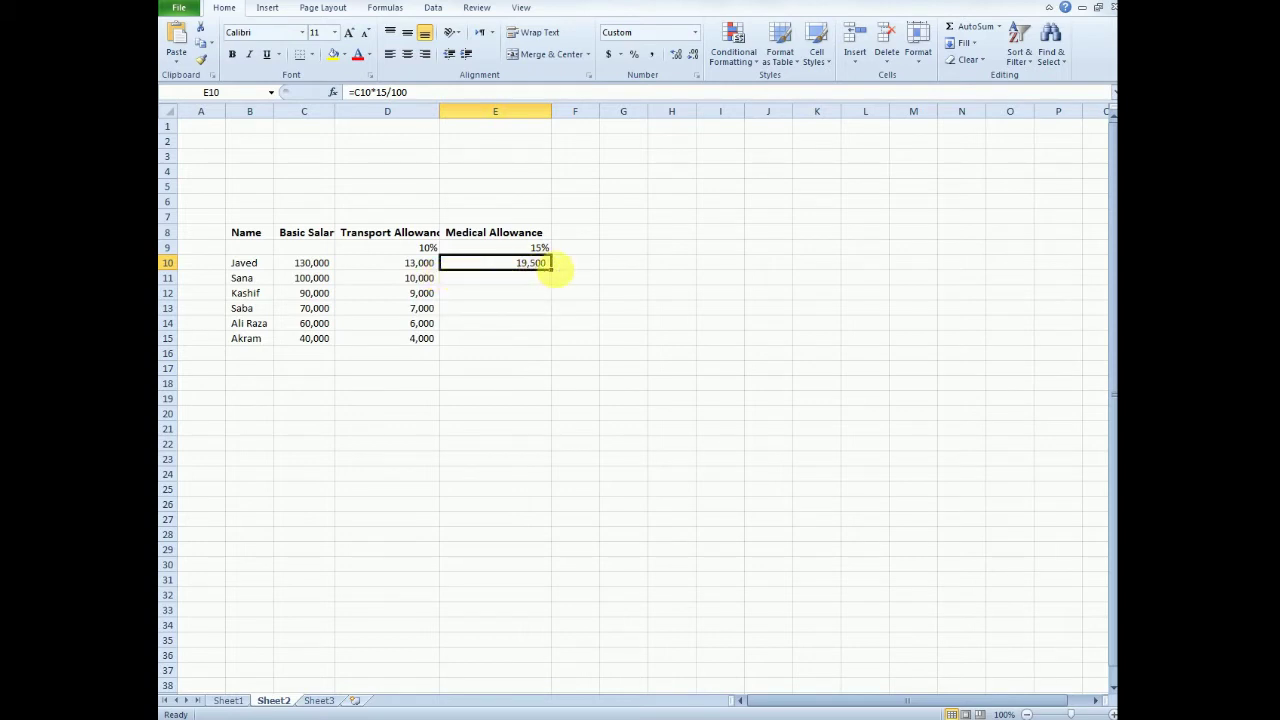
left_click_drag(557, 277, 539, 339)
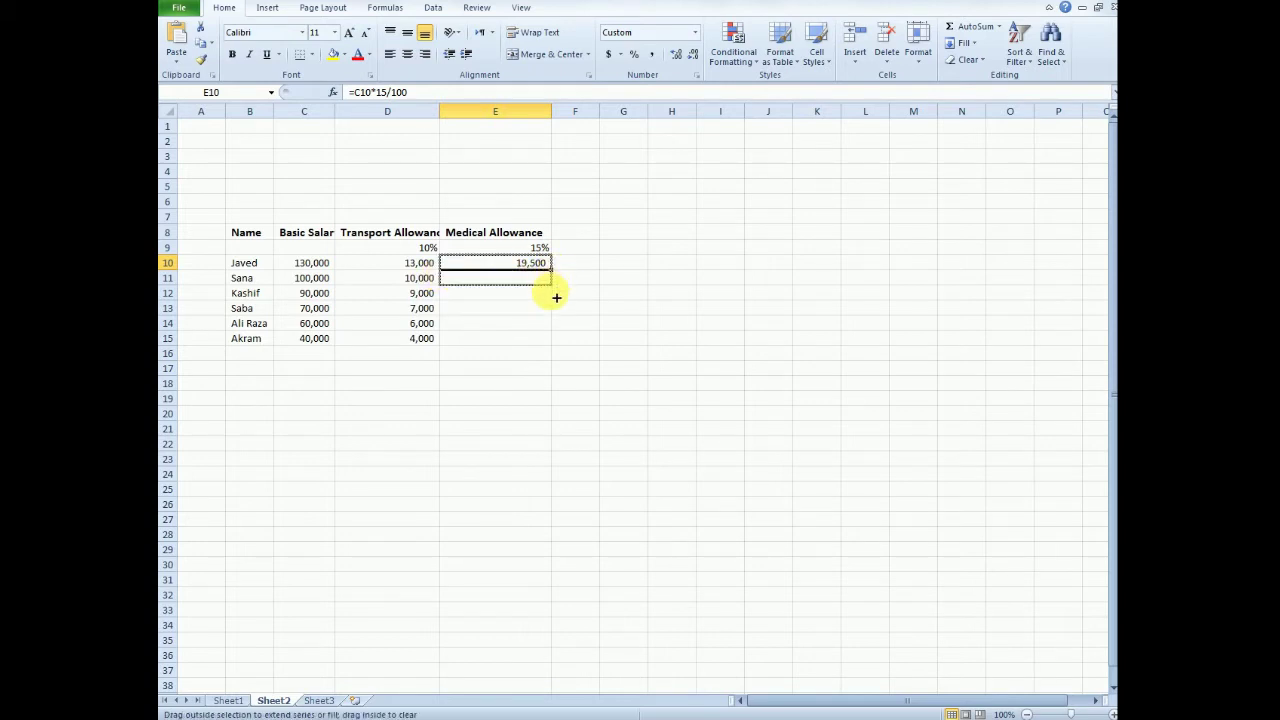
left_click(499, 295)
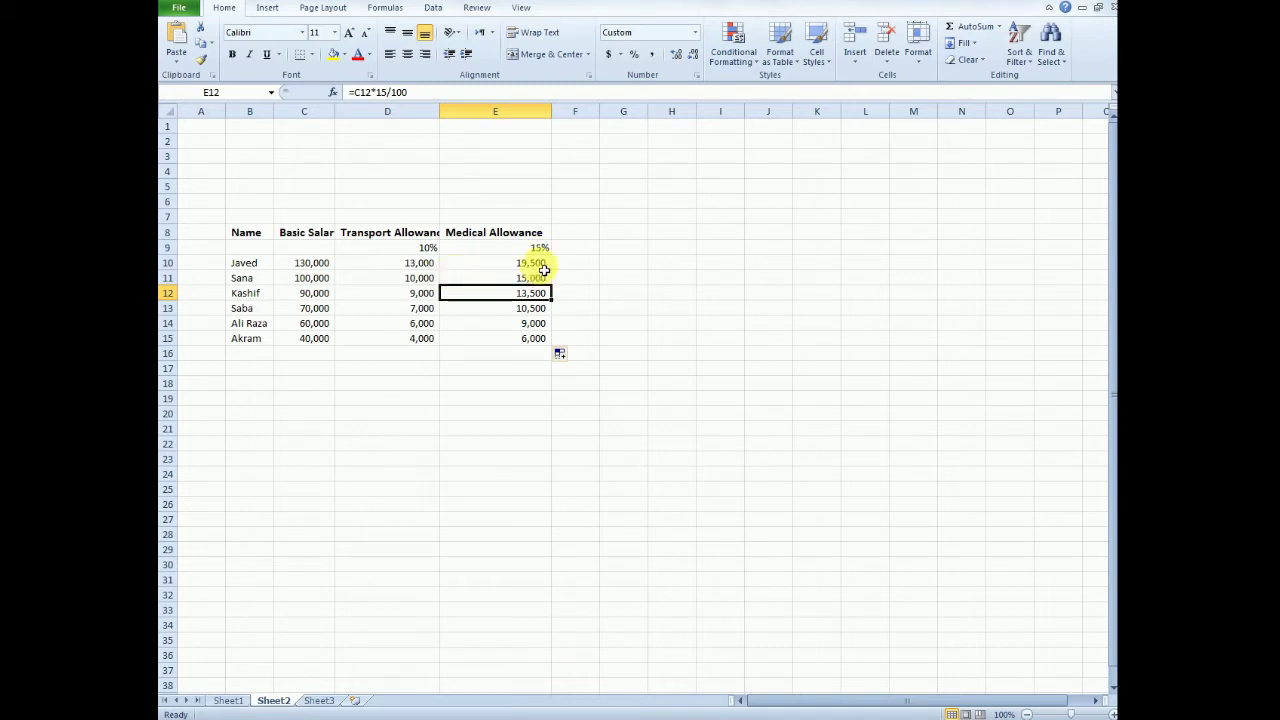
left_click(539, 264)
left_click(569, 250)
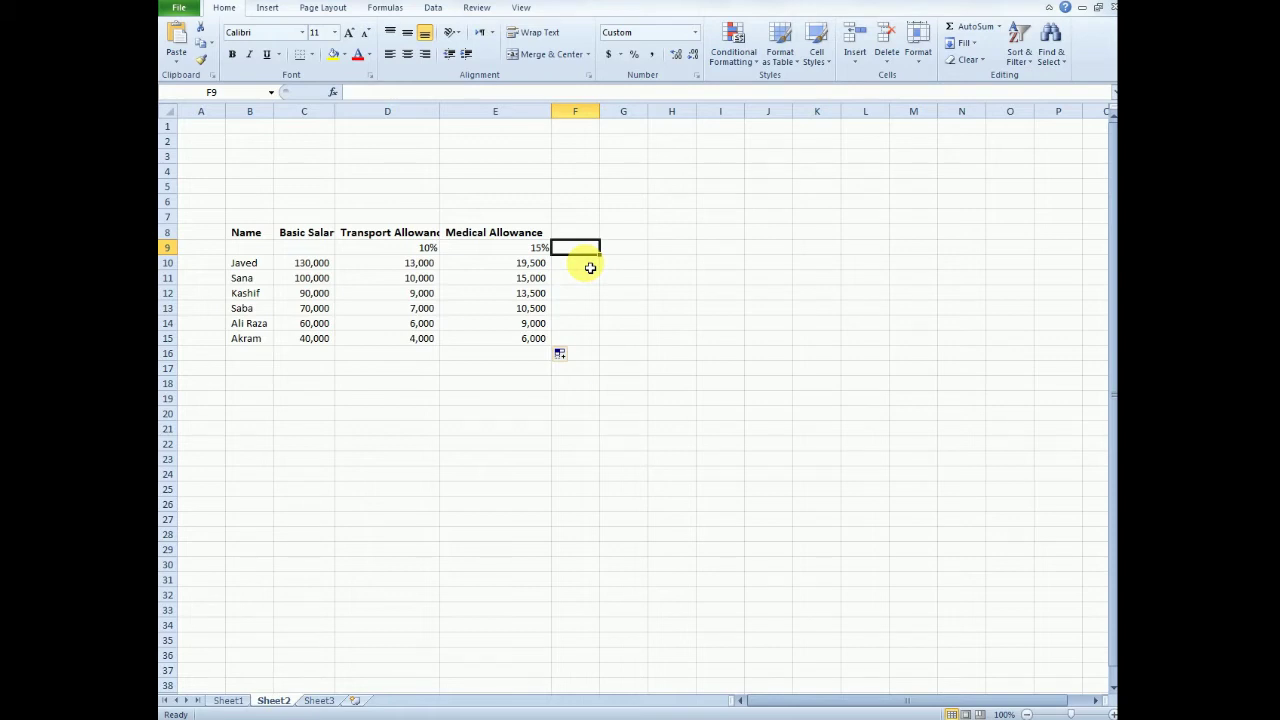
- Enter the heading 'Total Amount' in F9 and autofit column F to fit it
type("tota")
key("BackSpace")
key("BackSpace")
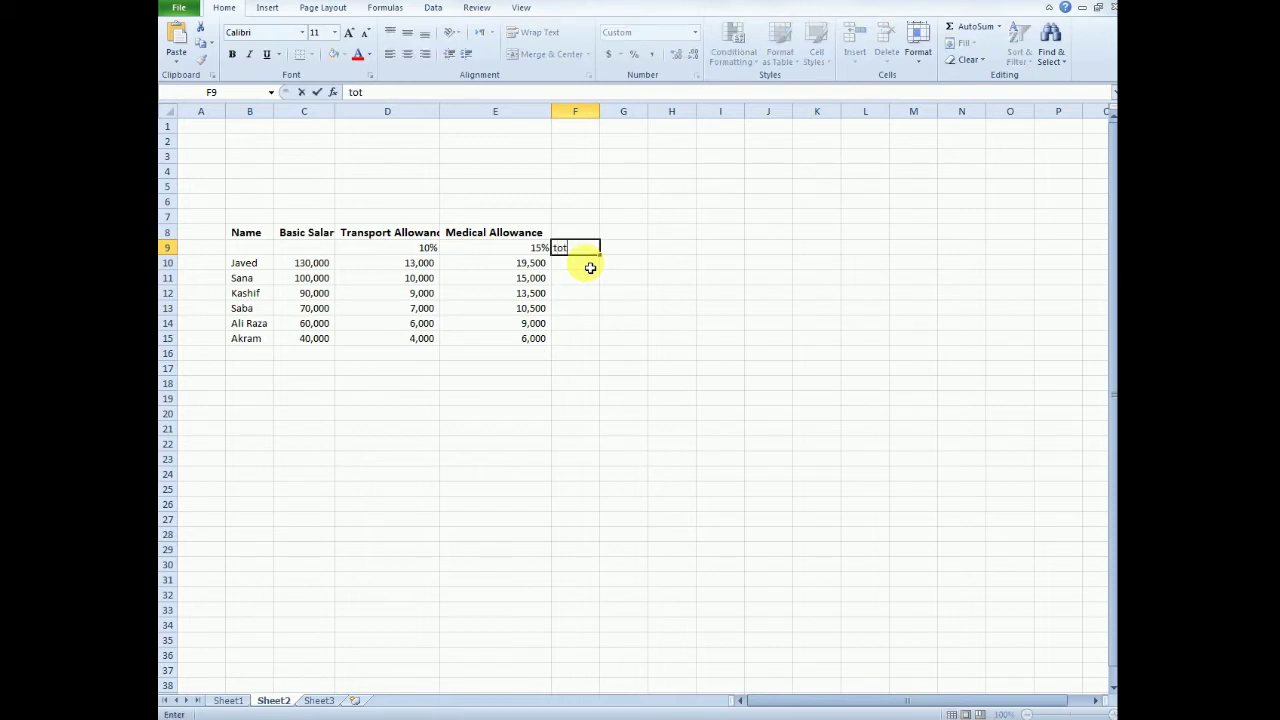
key("BackSpace")
key("BackSpace")
type("oal")
key("BackSpace")
key("BackSpace")
key("BackSpace")
type("tal")
type(" Amoun")
type("t")
key("Return")
double_click(600, 111)
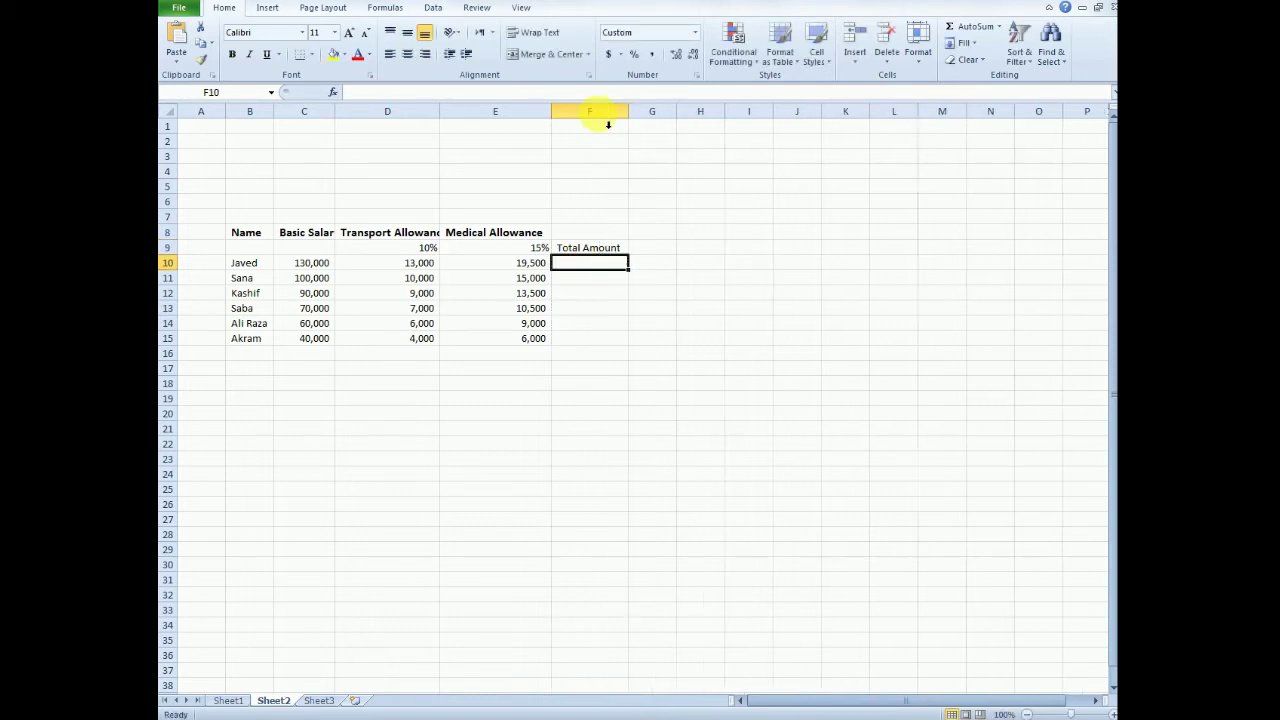
- Enter =C10+D10+E10 in F10 to total Javed's salary and allowances
left_click(590, 278)
left_click(590, 266)
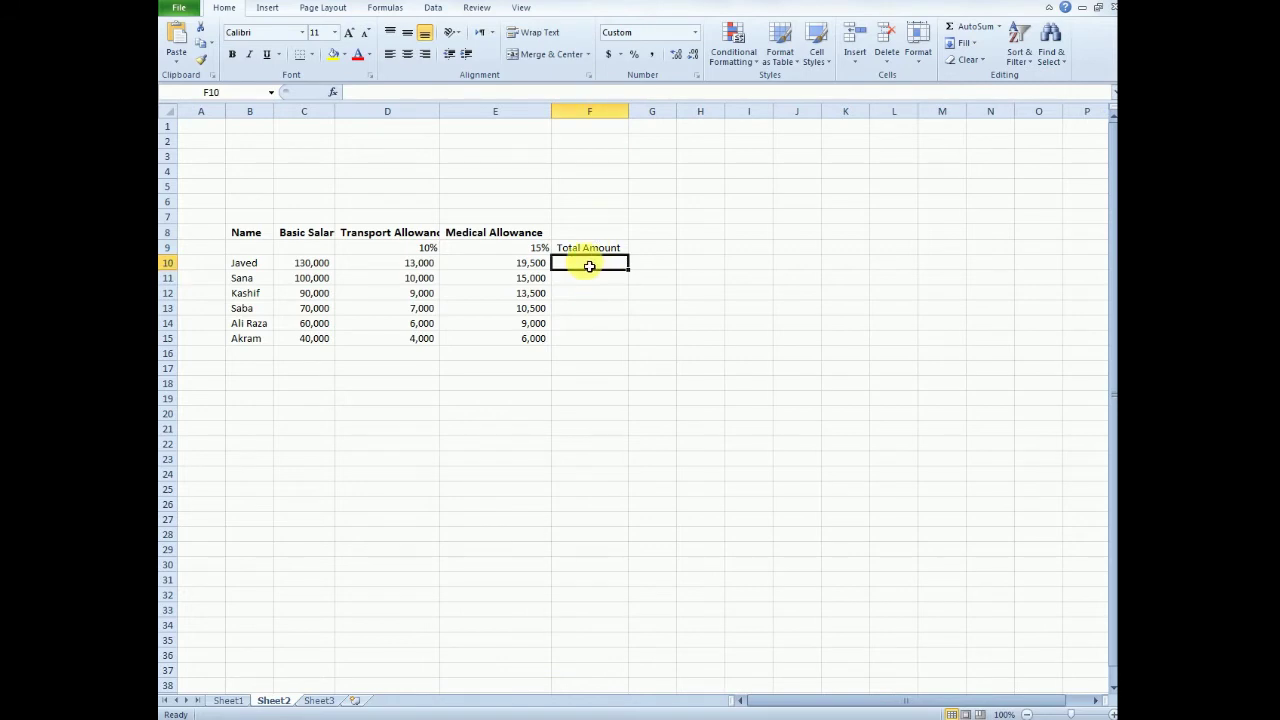
type("=")
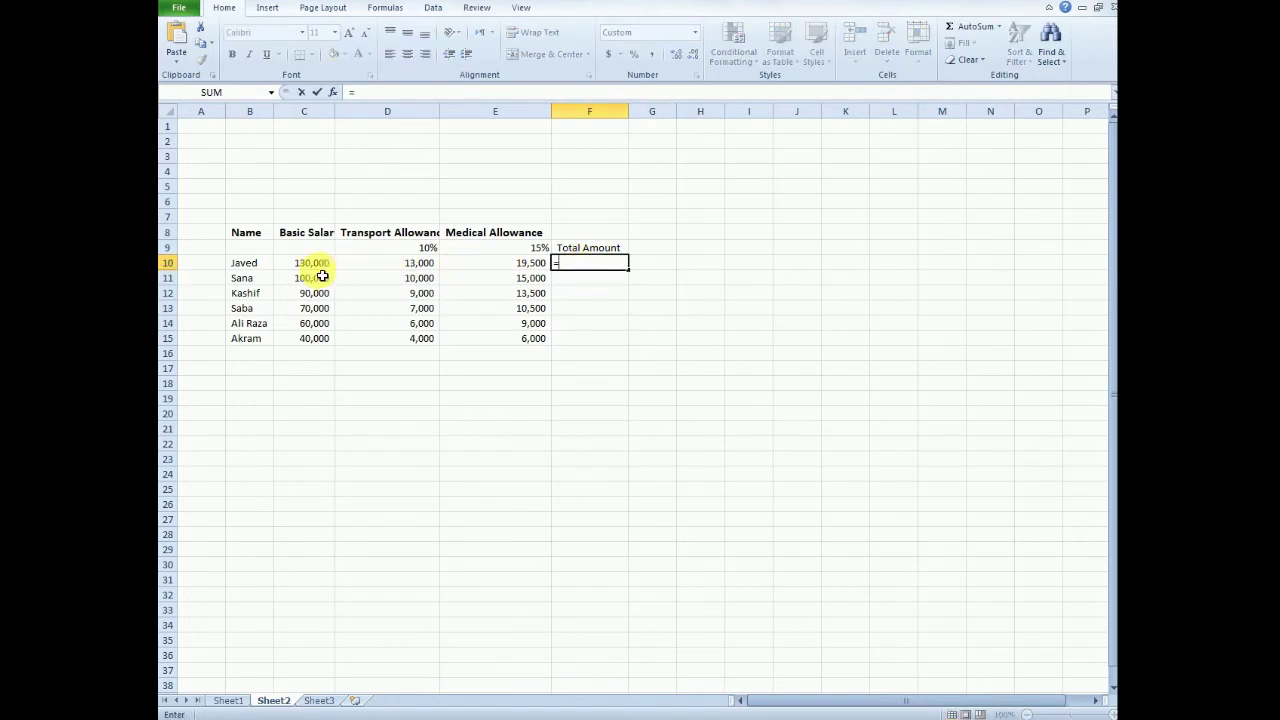
left_click(320, 268)
type("+")
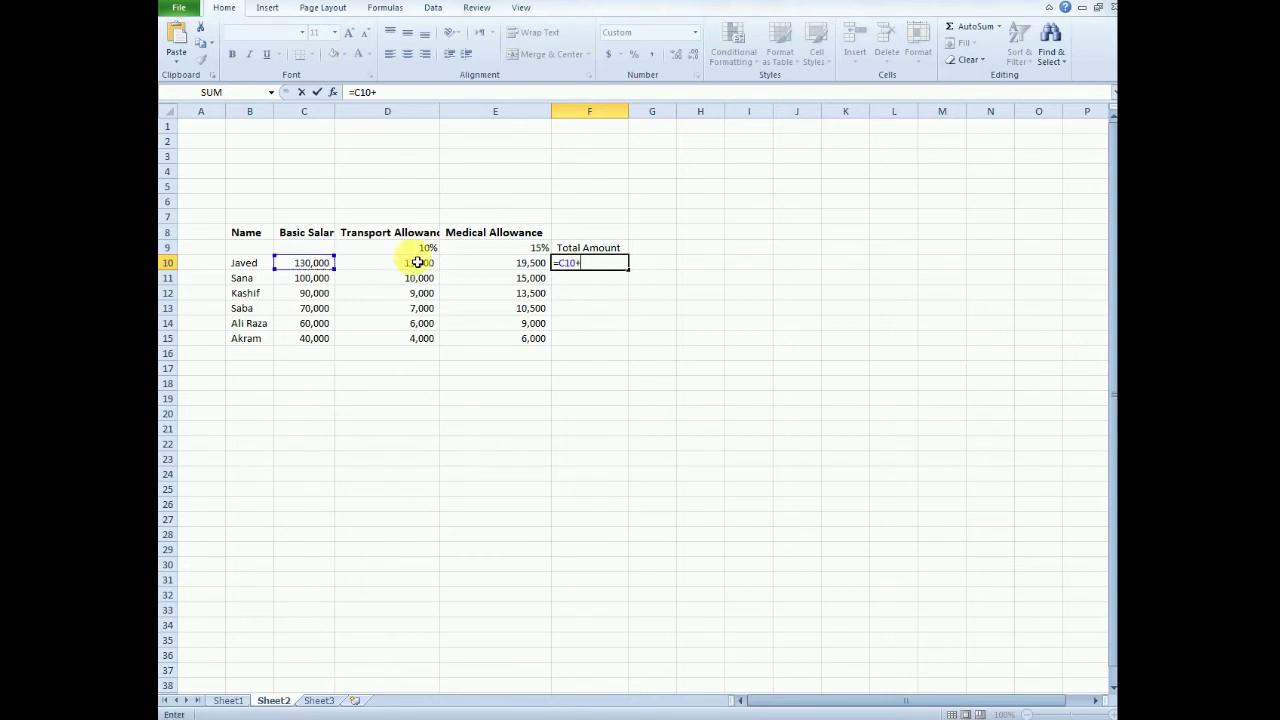
left_click(432, 262)
type("+")
left_click(522, 263)
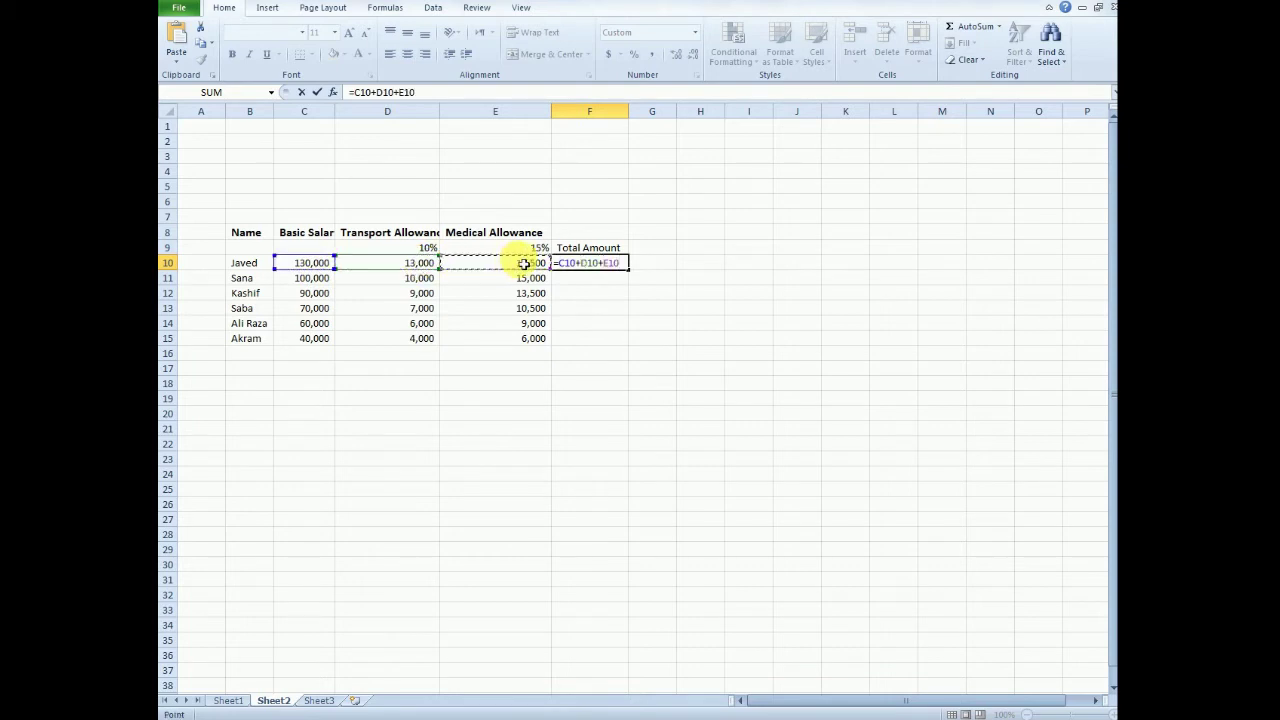
key("Return")
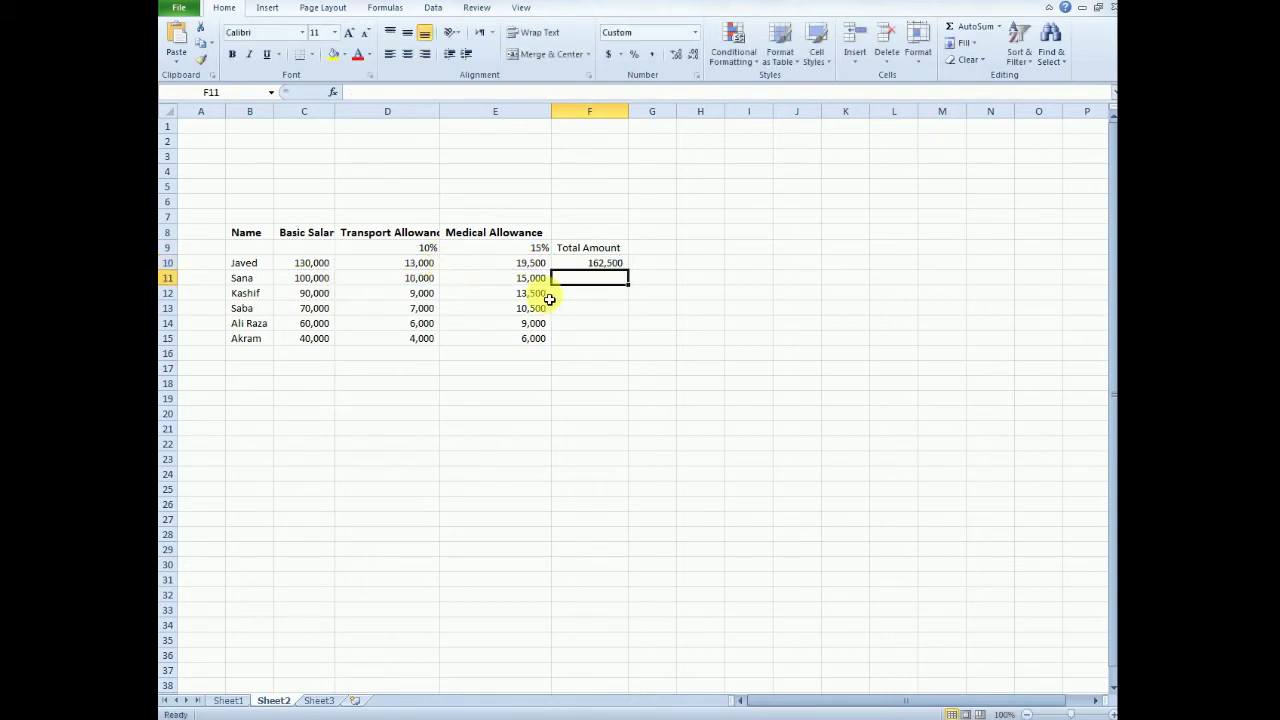
- Fill the total formula down to F15, giving totals from 162,500 down to 50,000
left_click(605, 262)
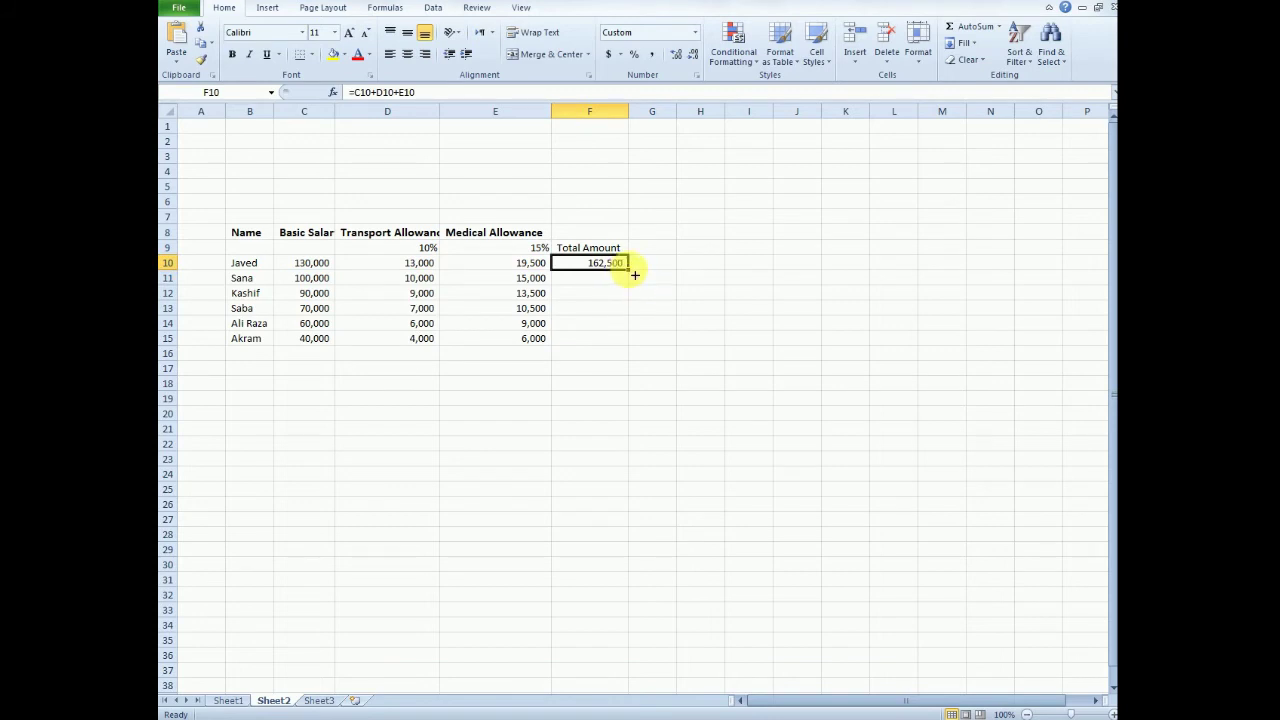
left_click_drag(634, 276, 630, 345)
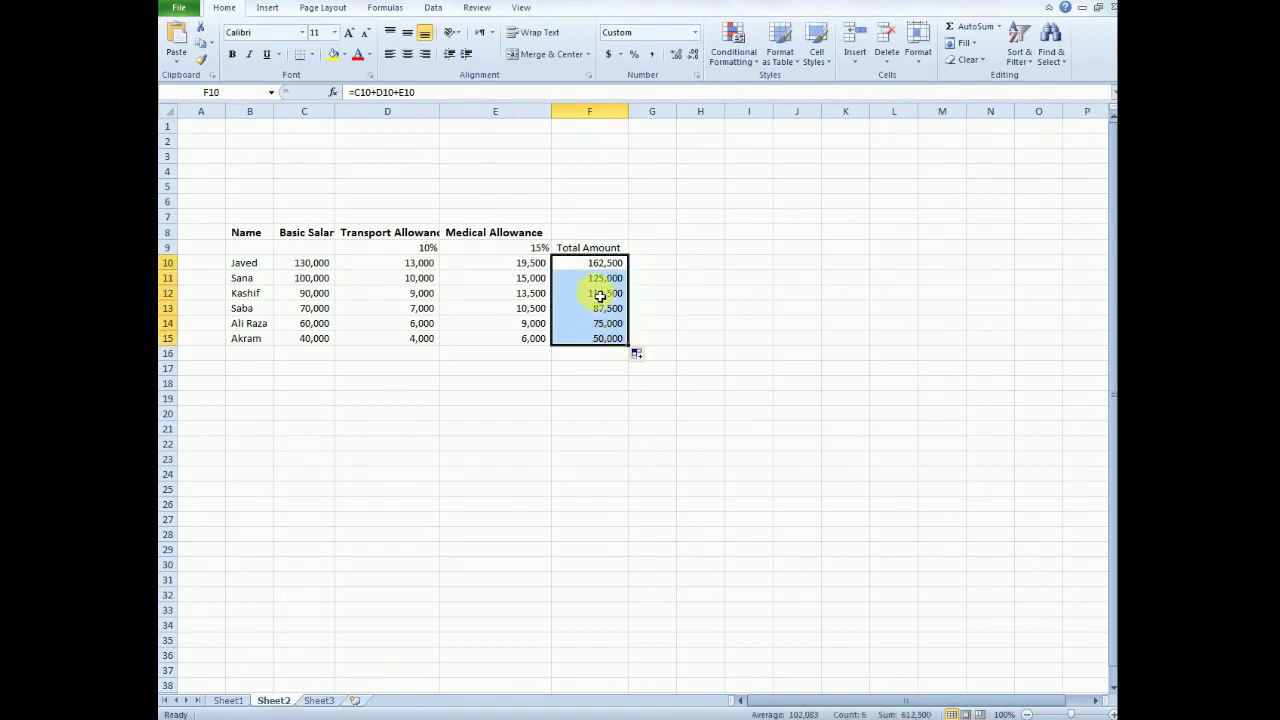
left_click(600, 293)
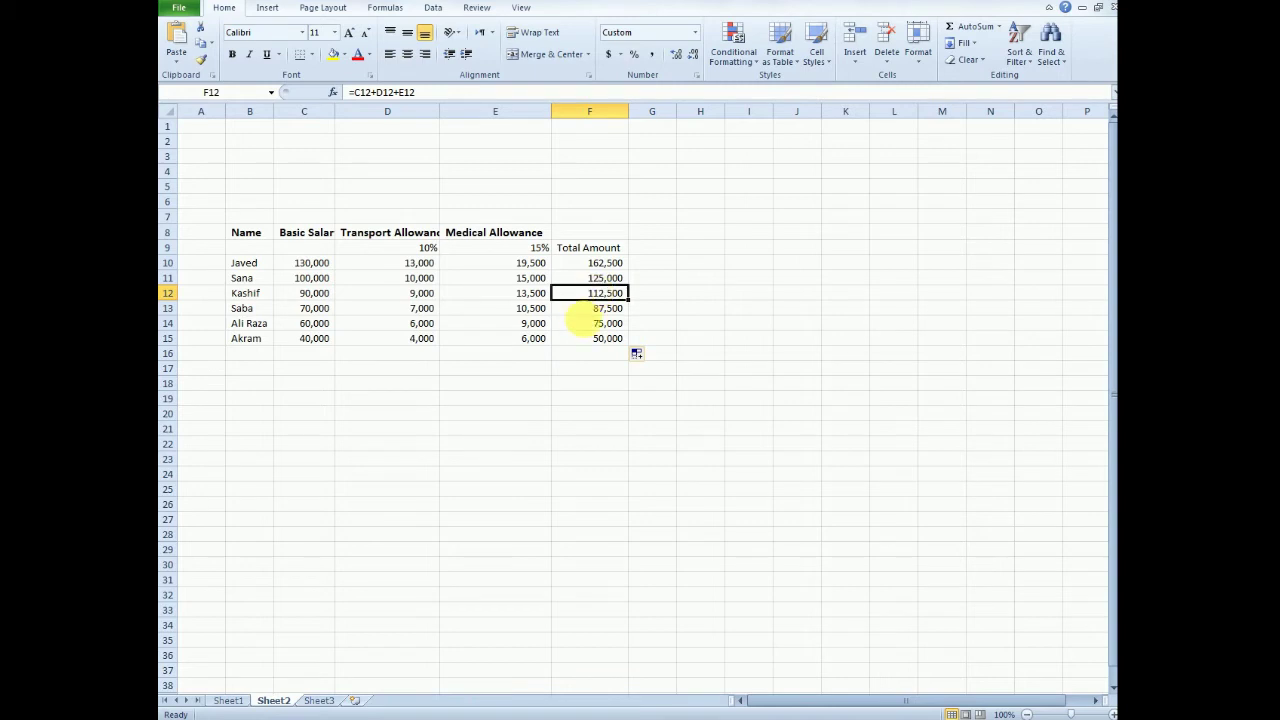
left_click(593, 263)
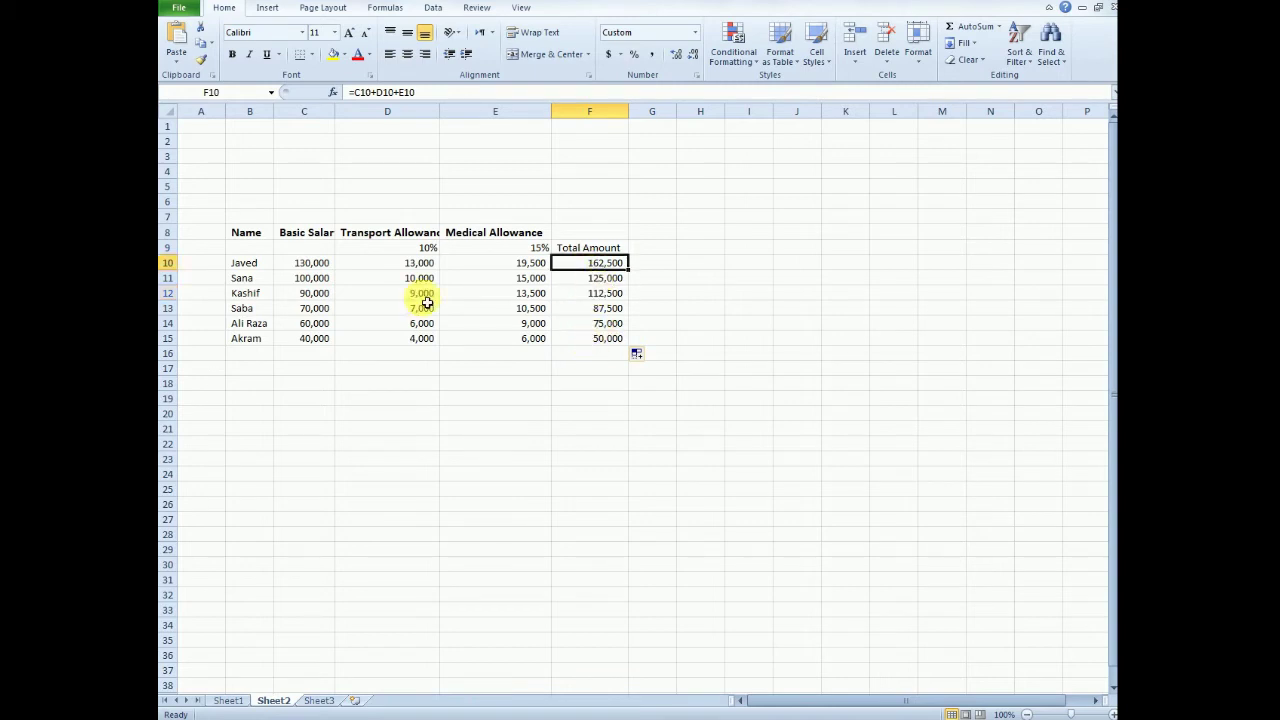
left_click(303, 264)
left_click(405, 263)
left_click(520, 265)
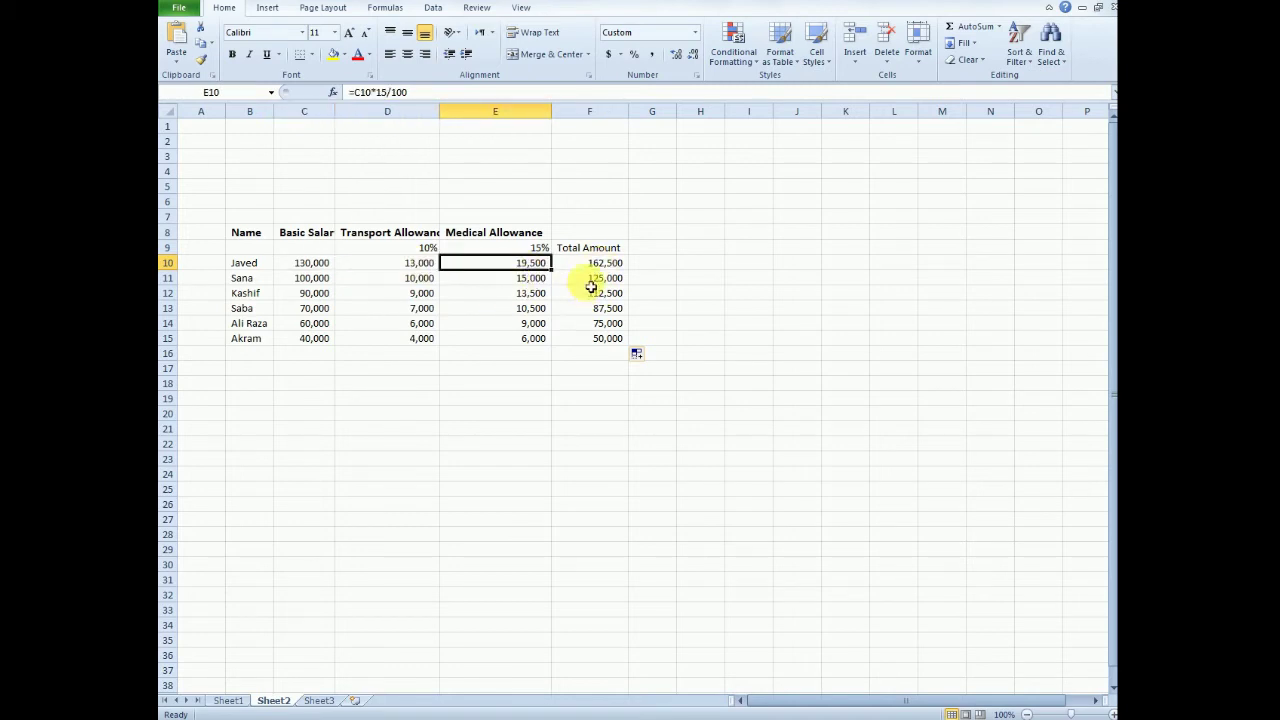
left_click(598, 278)
left_click(591, 337)
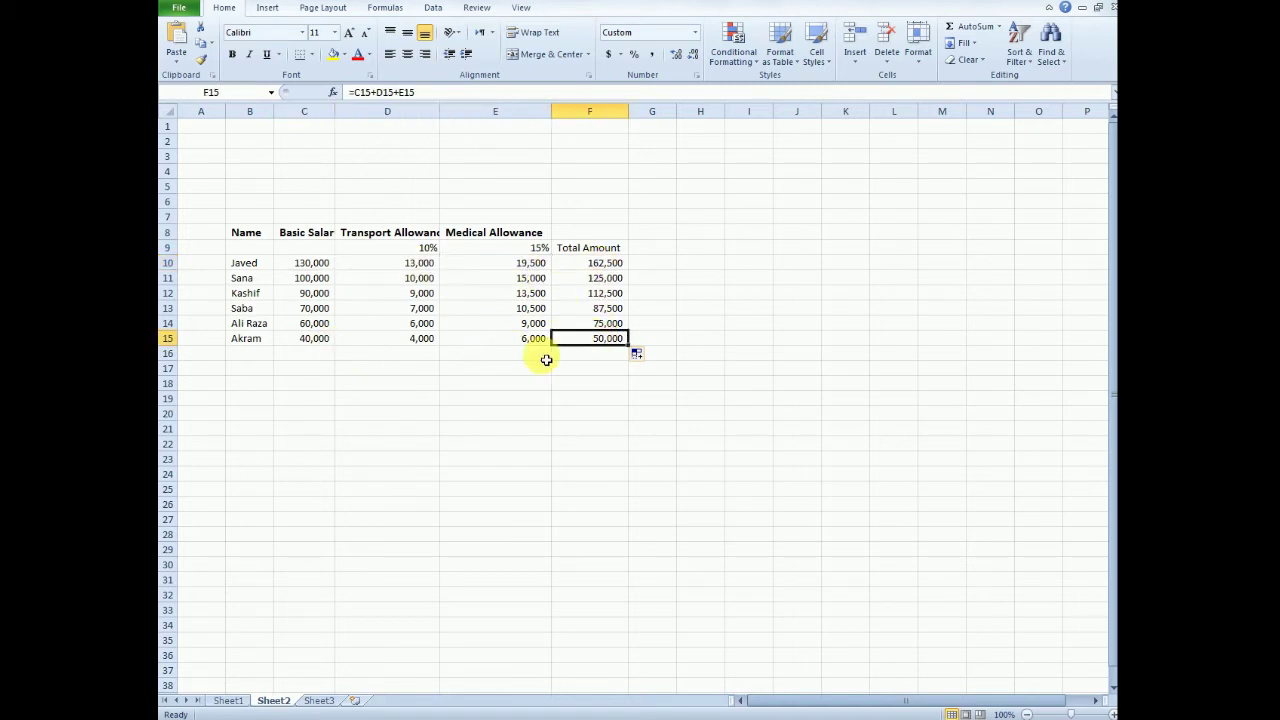
left_click(428, 345)
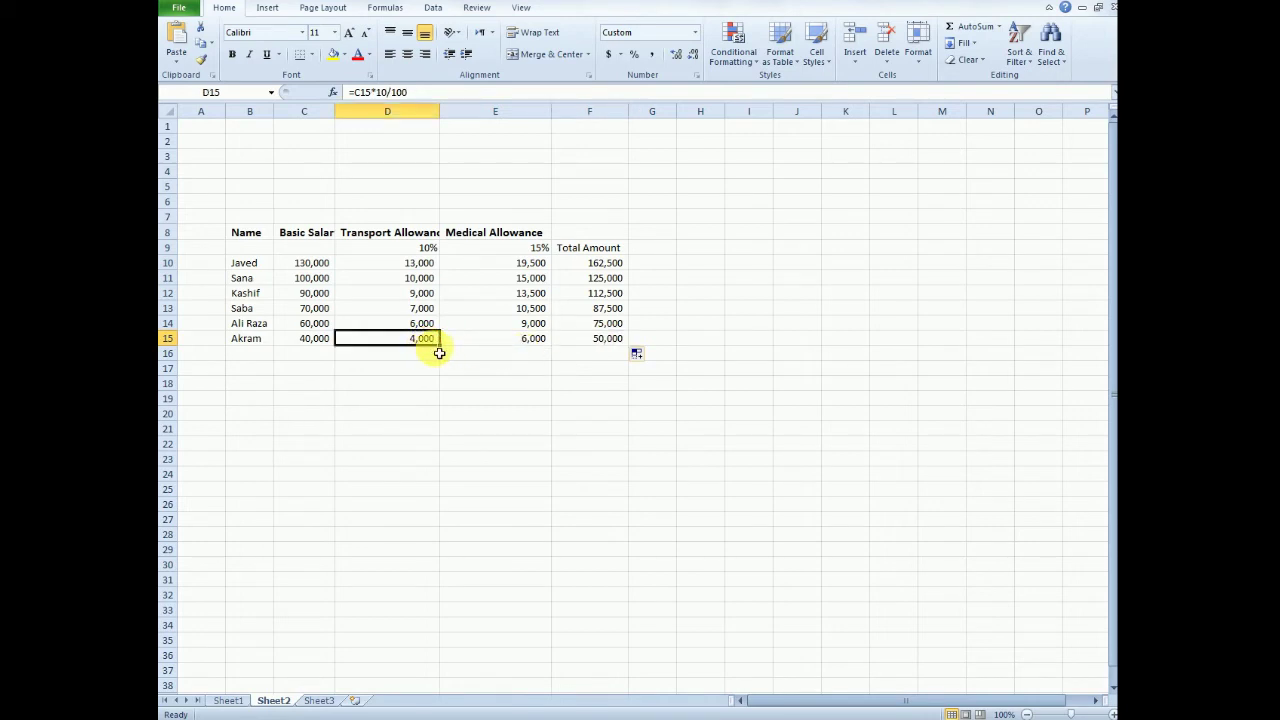
left_click(528, 343)
left_click(600, 343)
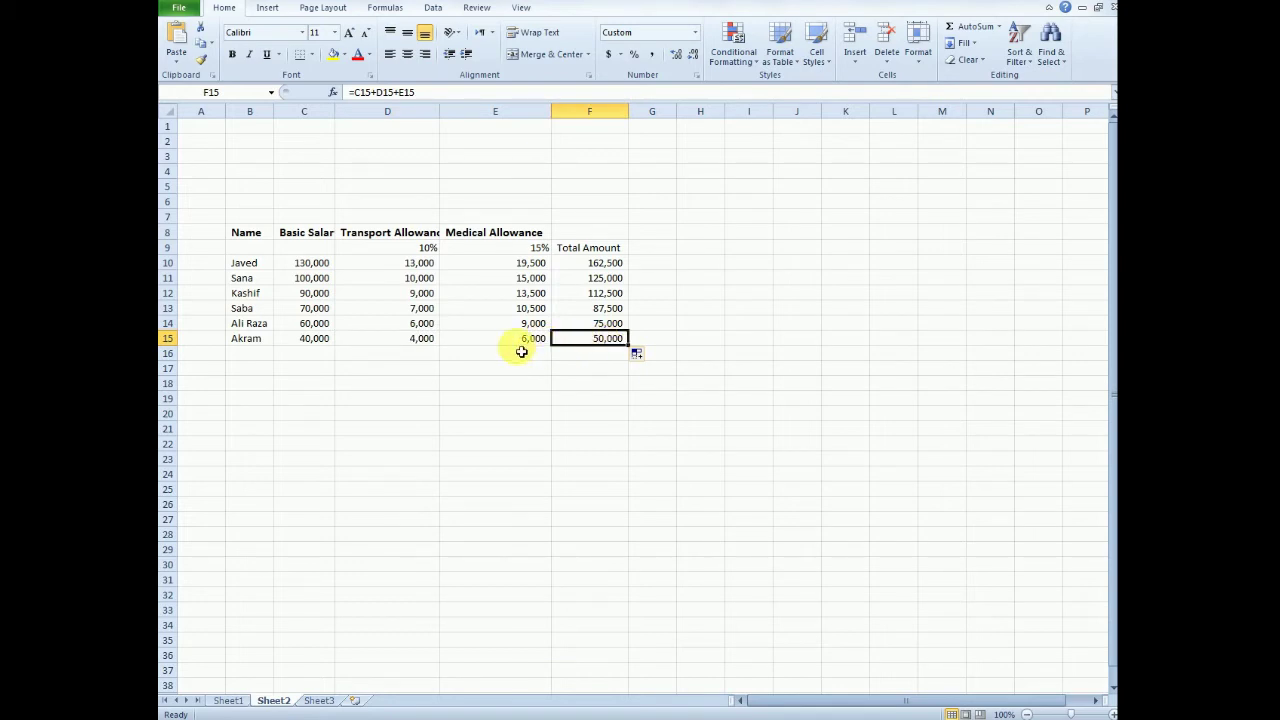
left_click(651, 251)
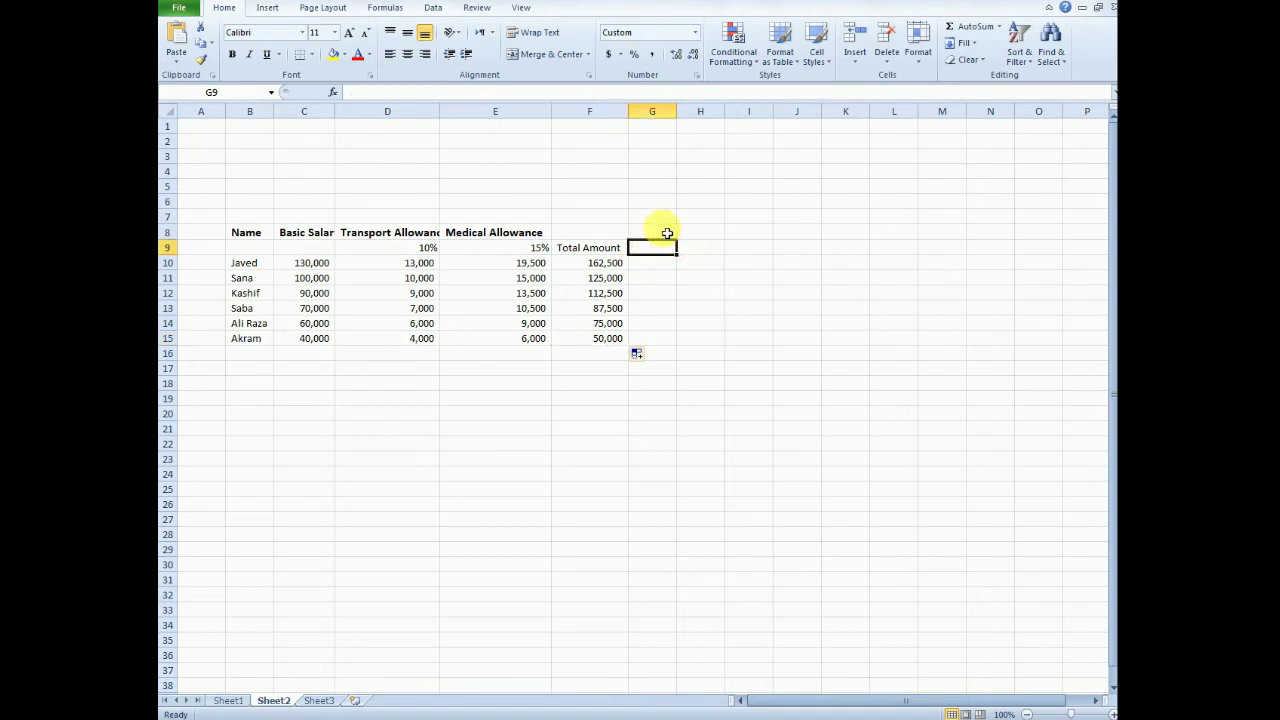
- Type the heading 'Deducation' in G7 above the deduction columns
left_click(664, 230)
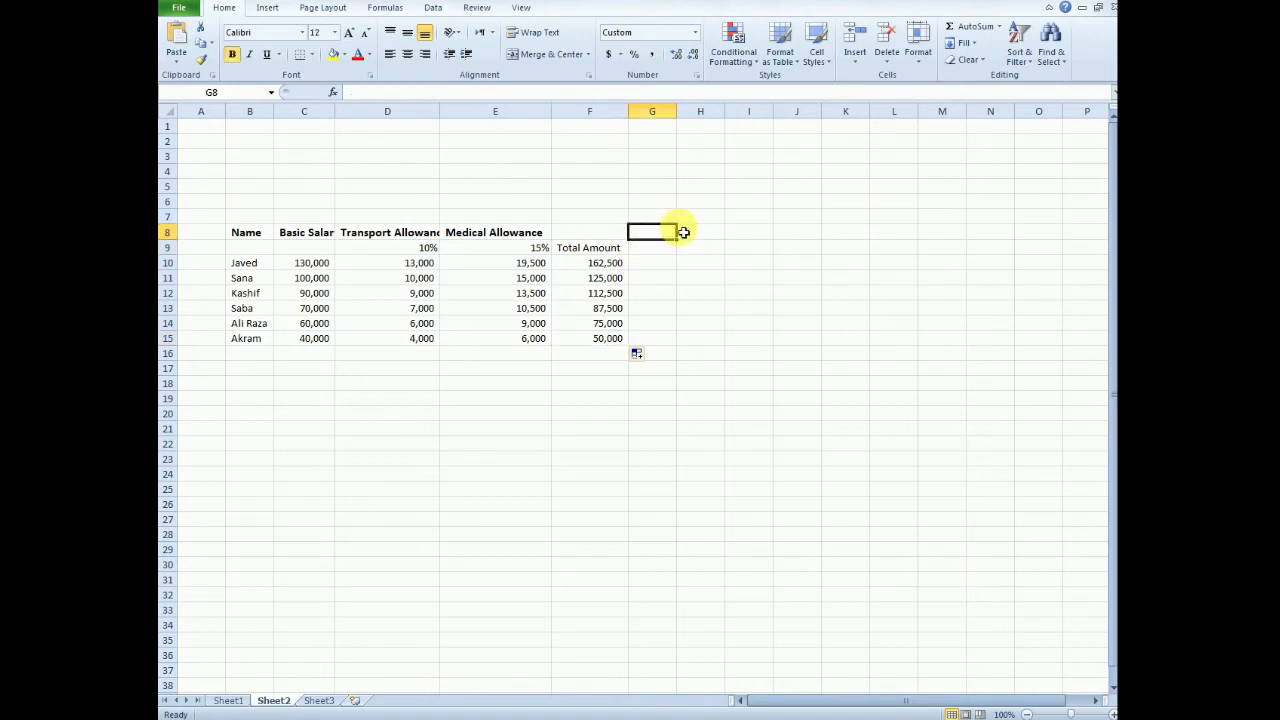
key("Up")
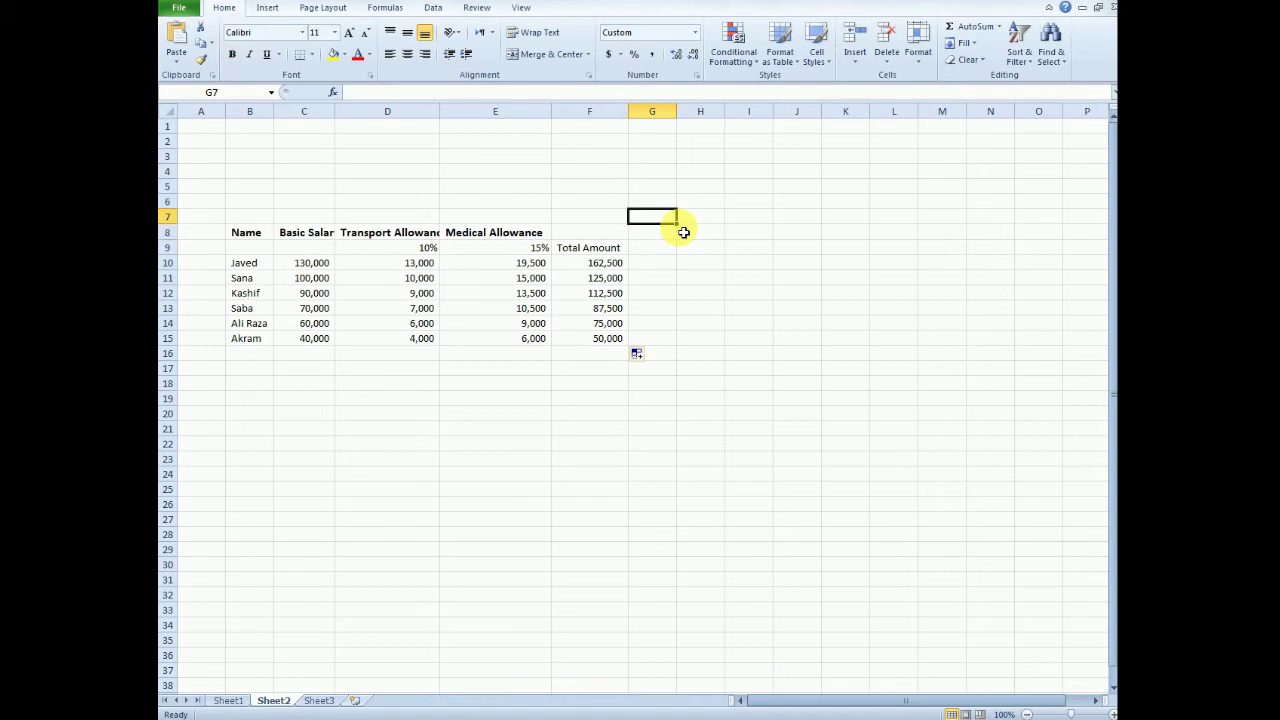
type("Ded")
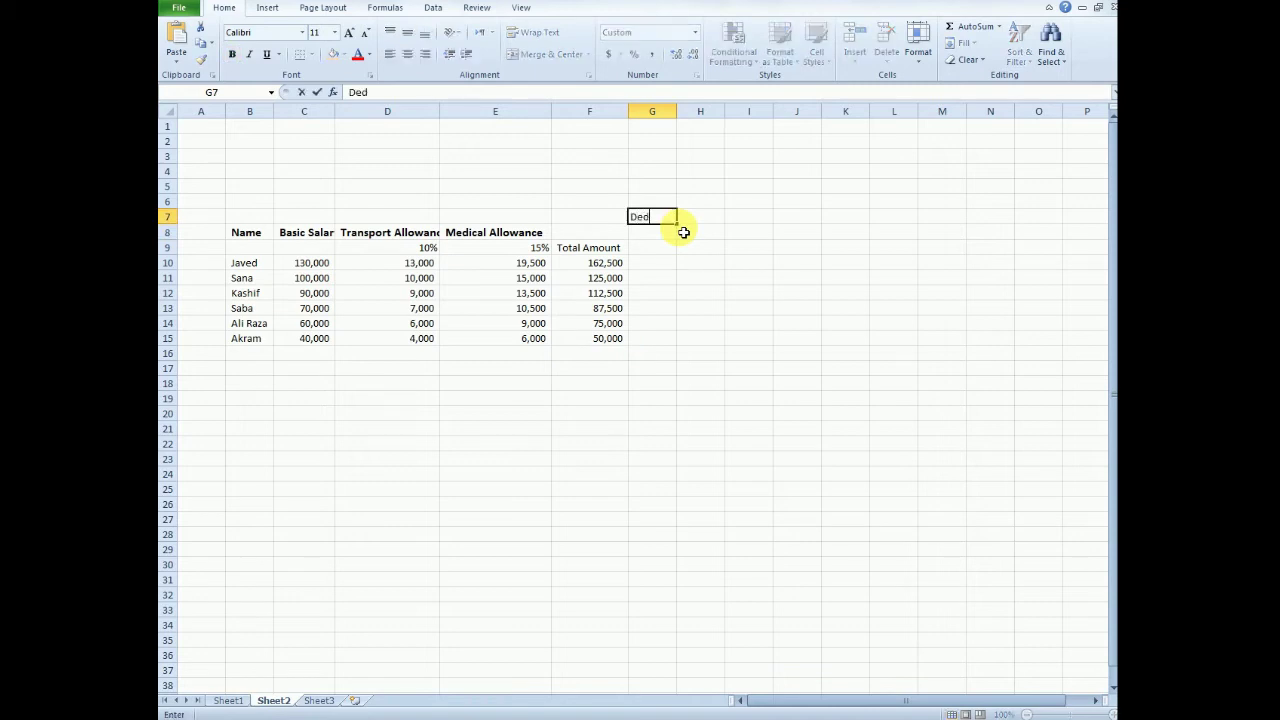
type("ucation")
key("Tab")
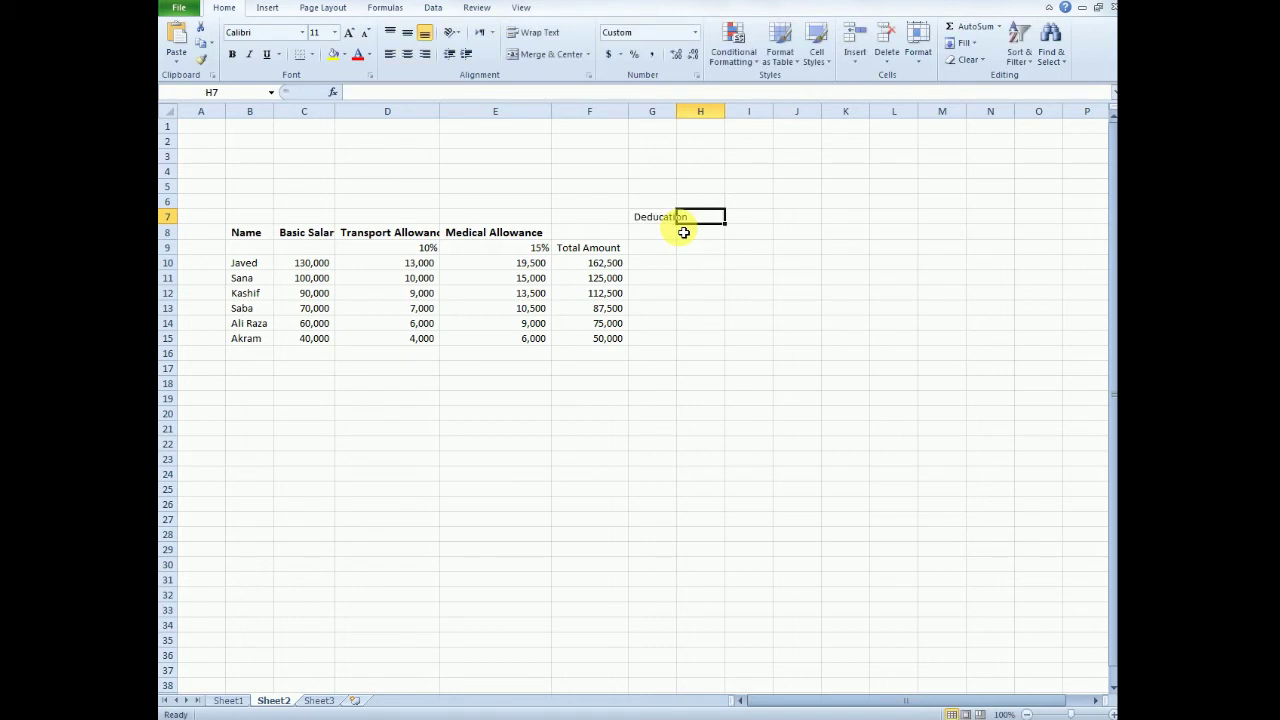
- Add a bold 'Tex' column heading in G8 beneath Deducation
key("Left")
key("Right")
key("Down")
key("Left")
key("Down")
key("Up")
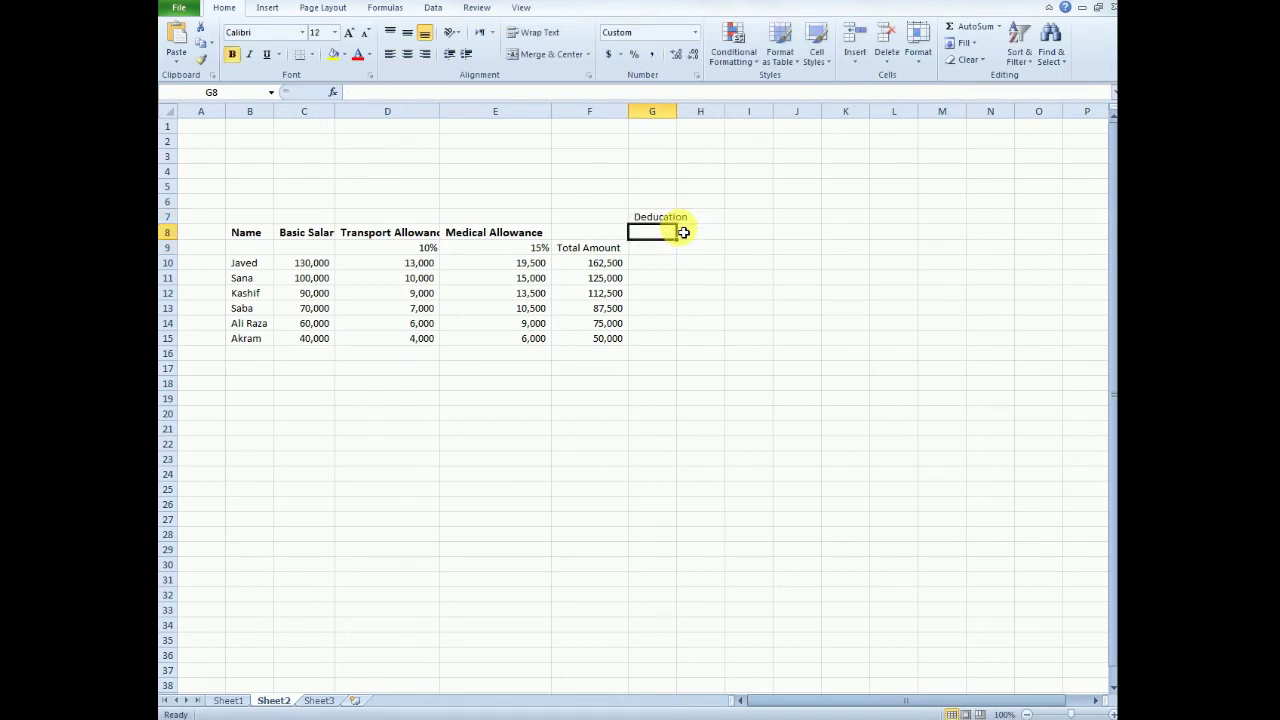
key("Right")
key("Left")
type("Te")
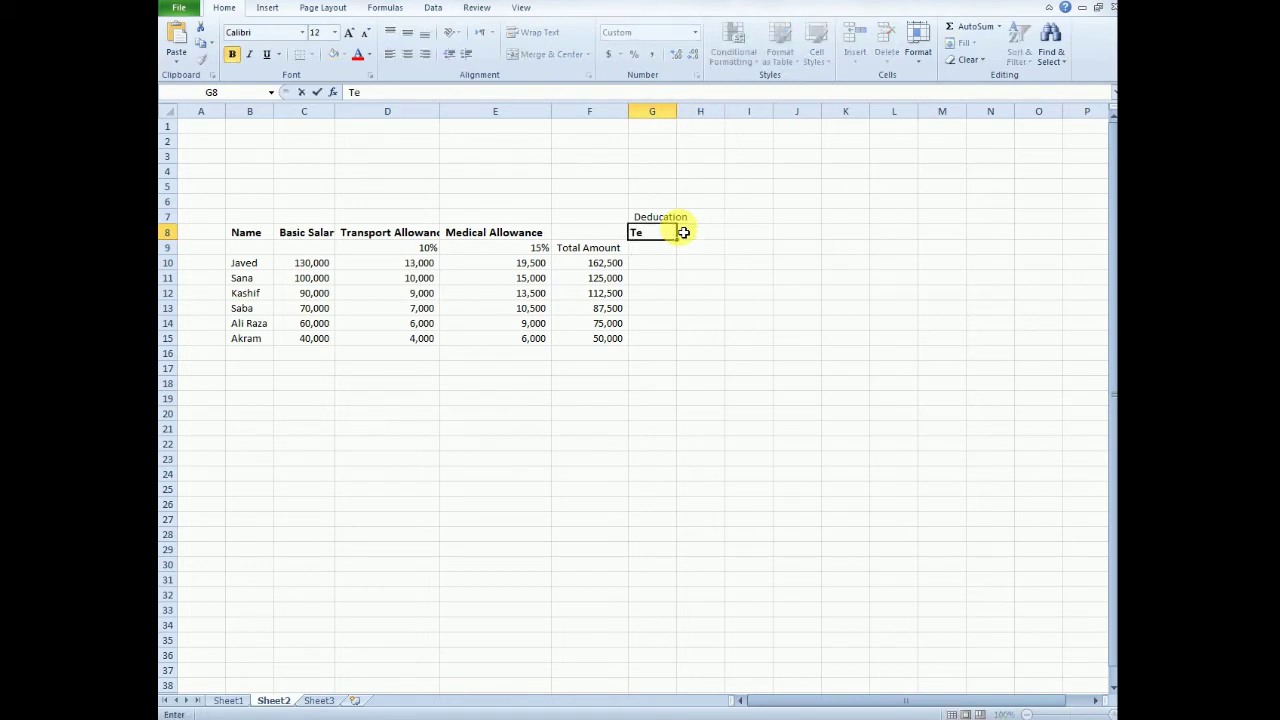
type("x")
left_click(683, 232)
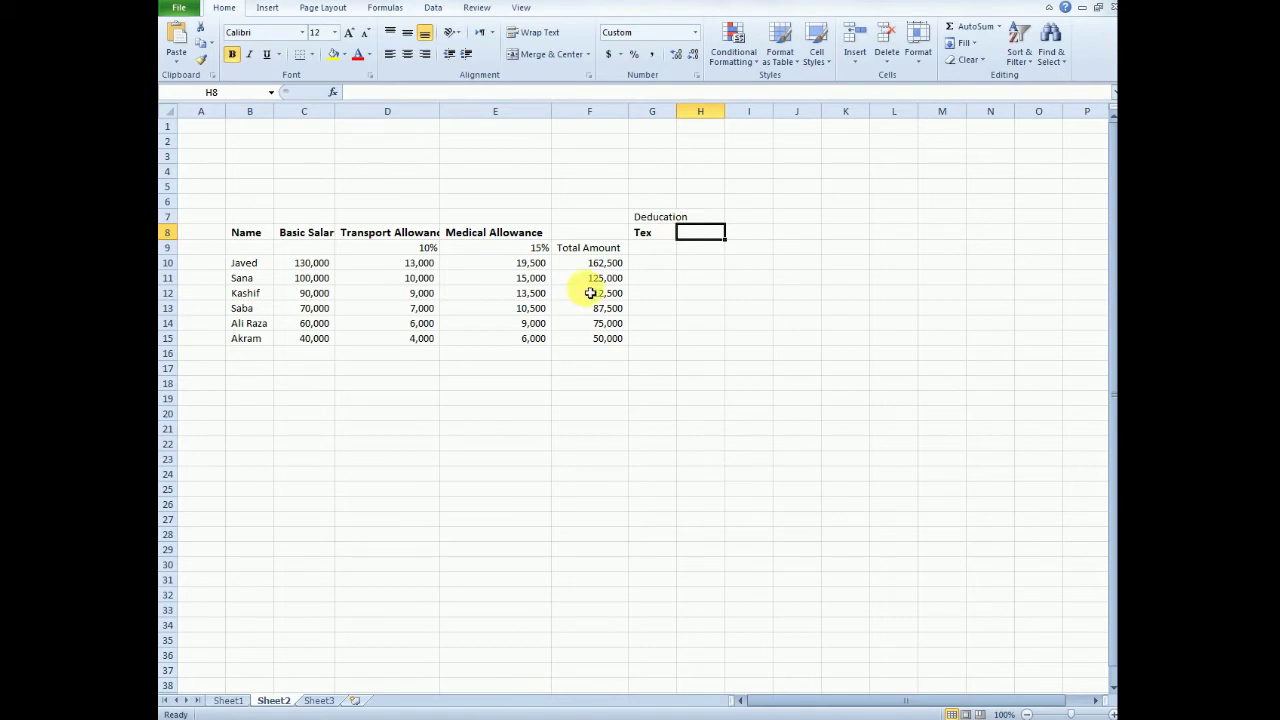
left_click(601, 247)
- Move Total Amount up to F8 and add the heading 'EOBI' in H8
left_click_drag(601, 247, 588, 232)
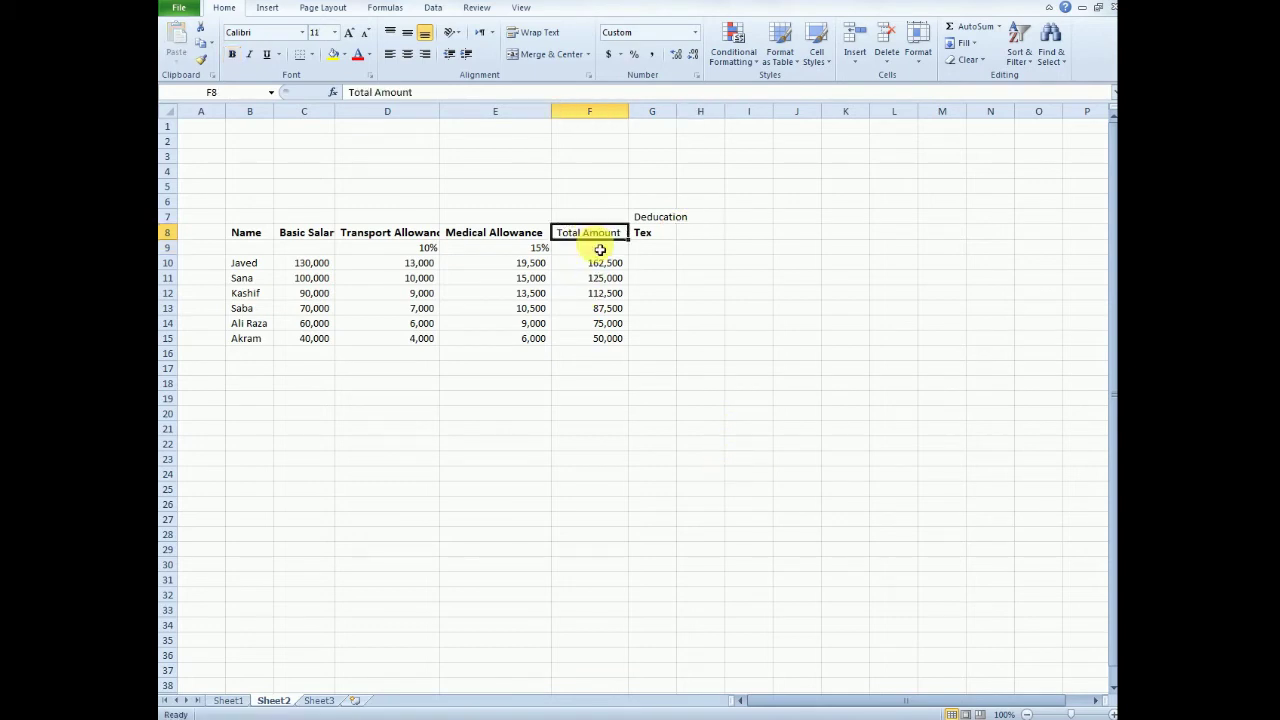
left_click(598, 250)
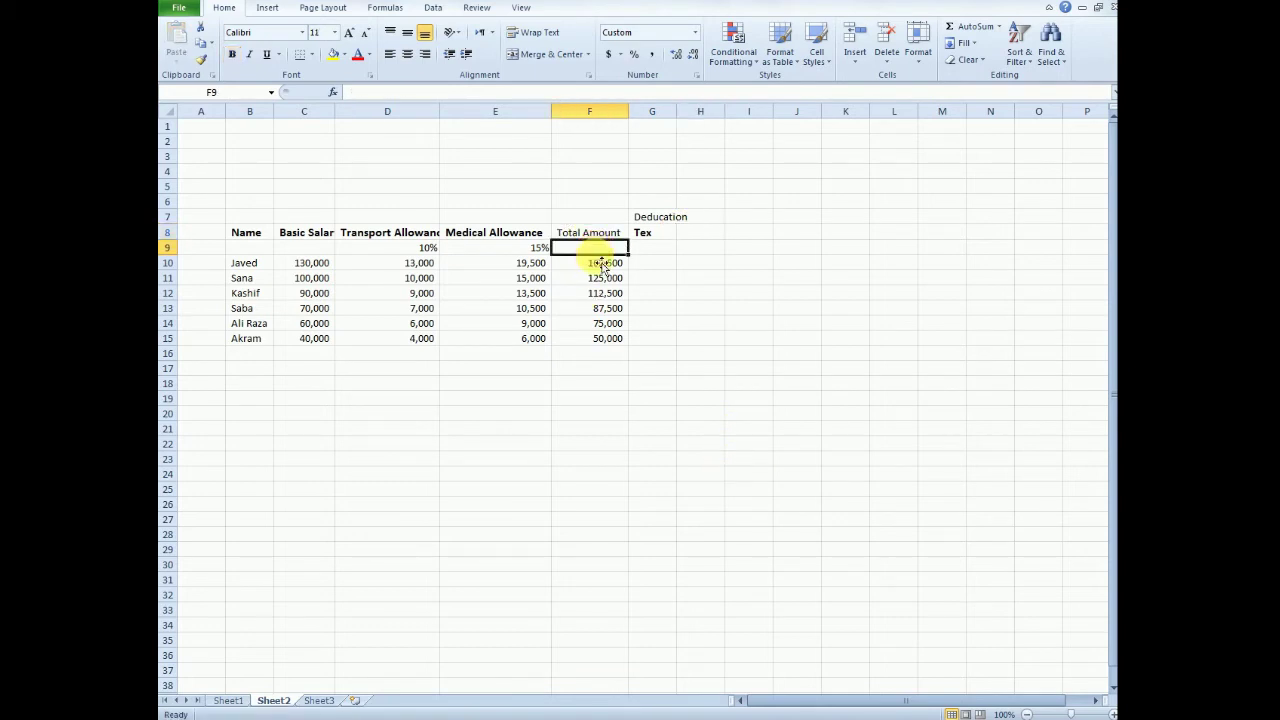
left_click(700, 235)
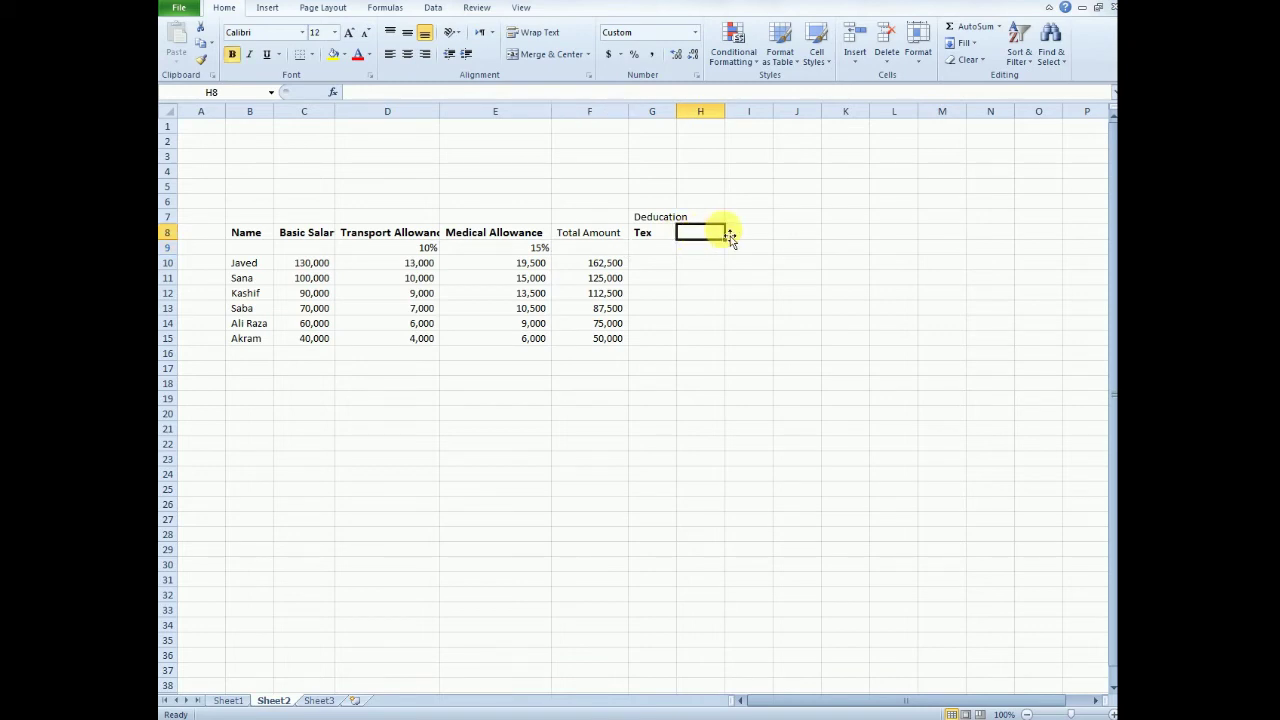
type("EOBI")
key("Return")
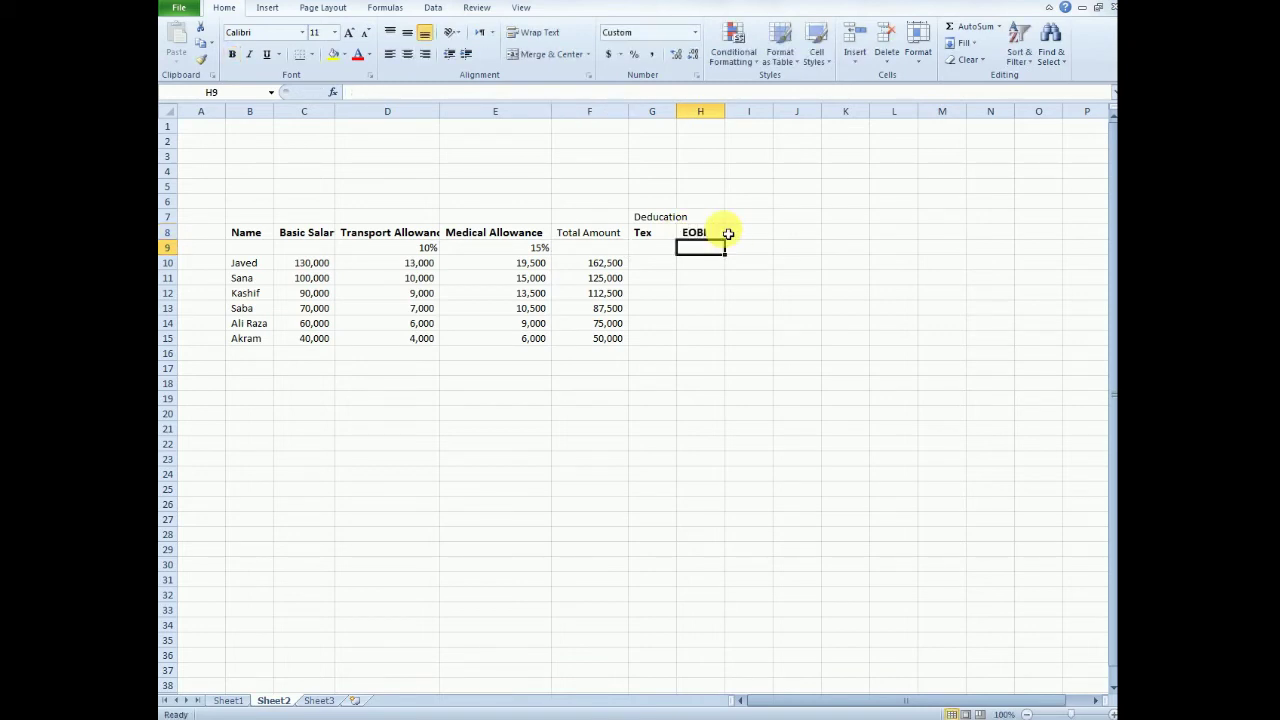
key("Up")
- Add the heading 'Hotal/ BedRoom' in I8 and autofit column I
left_click(730, 234)
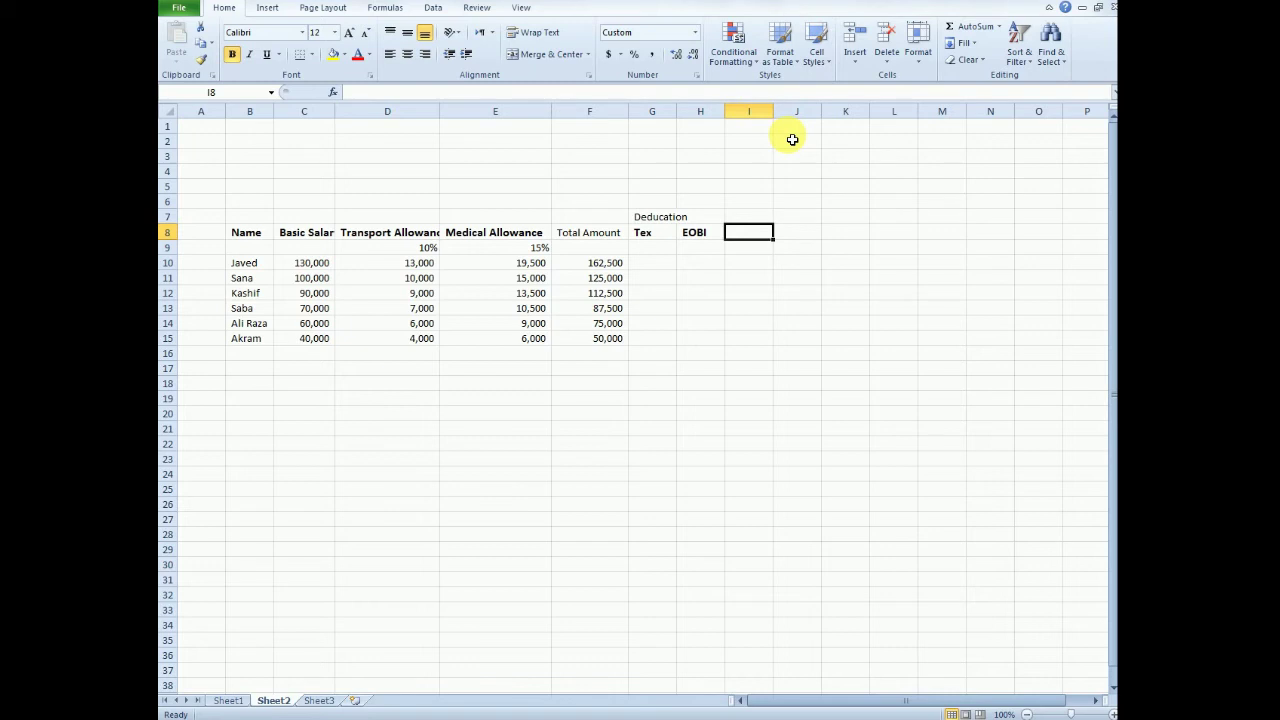
type("Yea")
key("BackSpace")
key("BackSpace")
key("BackSpace")
type("H")
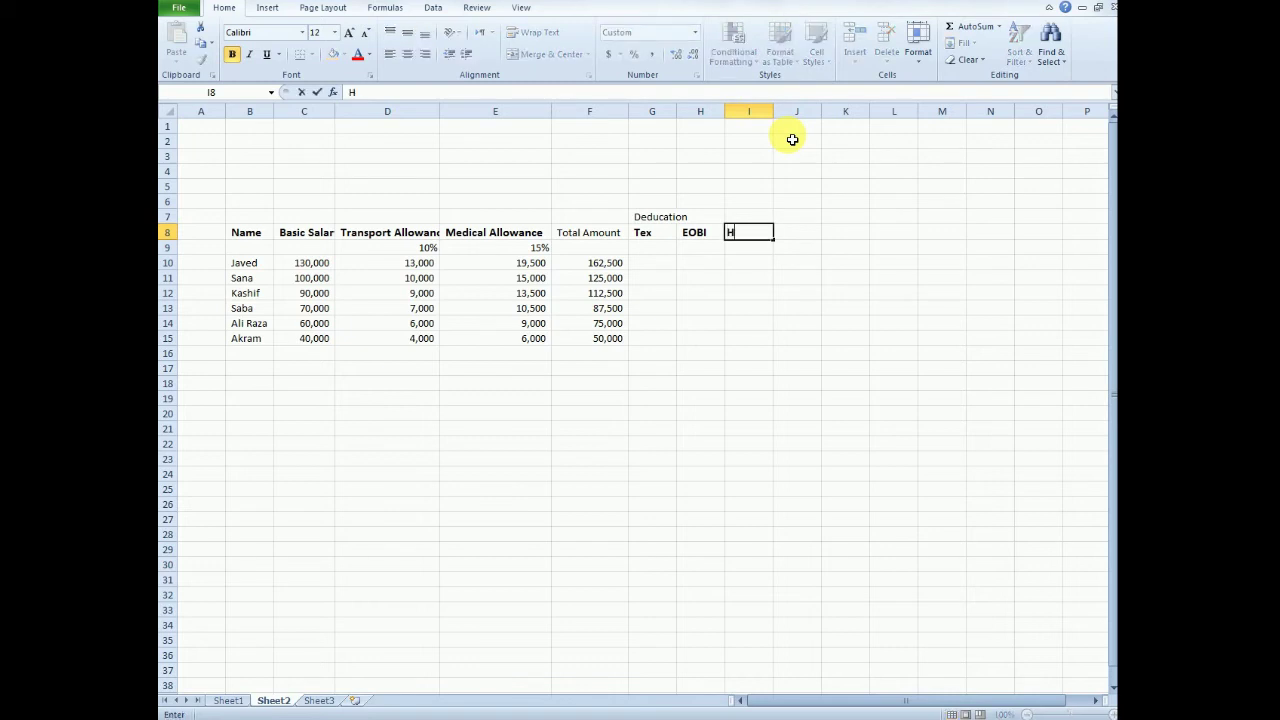
type("otal")
type(" R")
type("e")
key("BackSpace")
key("BackSpace")
key("BackSpace")
type("/")
type(" Bed")
type("Room")
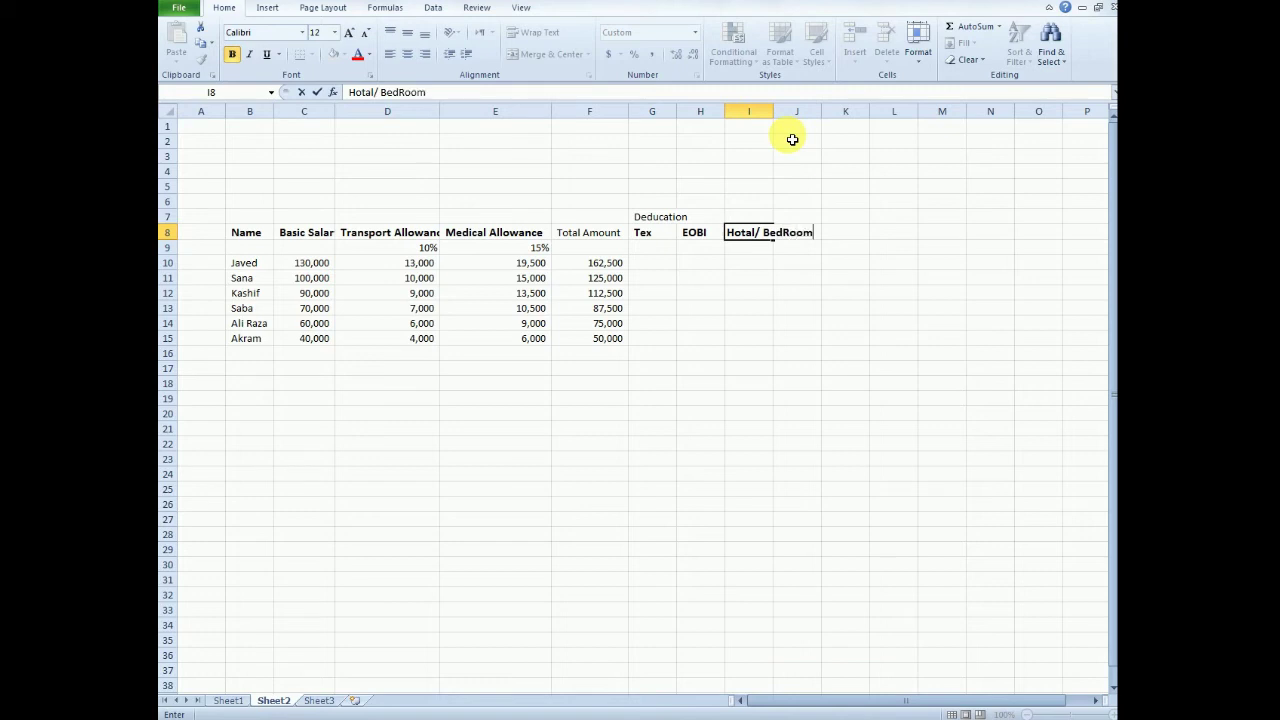
key("Return")
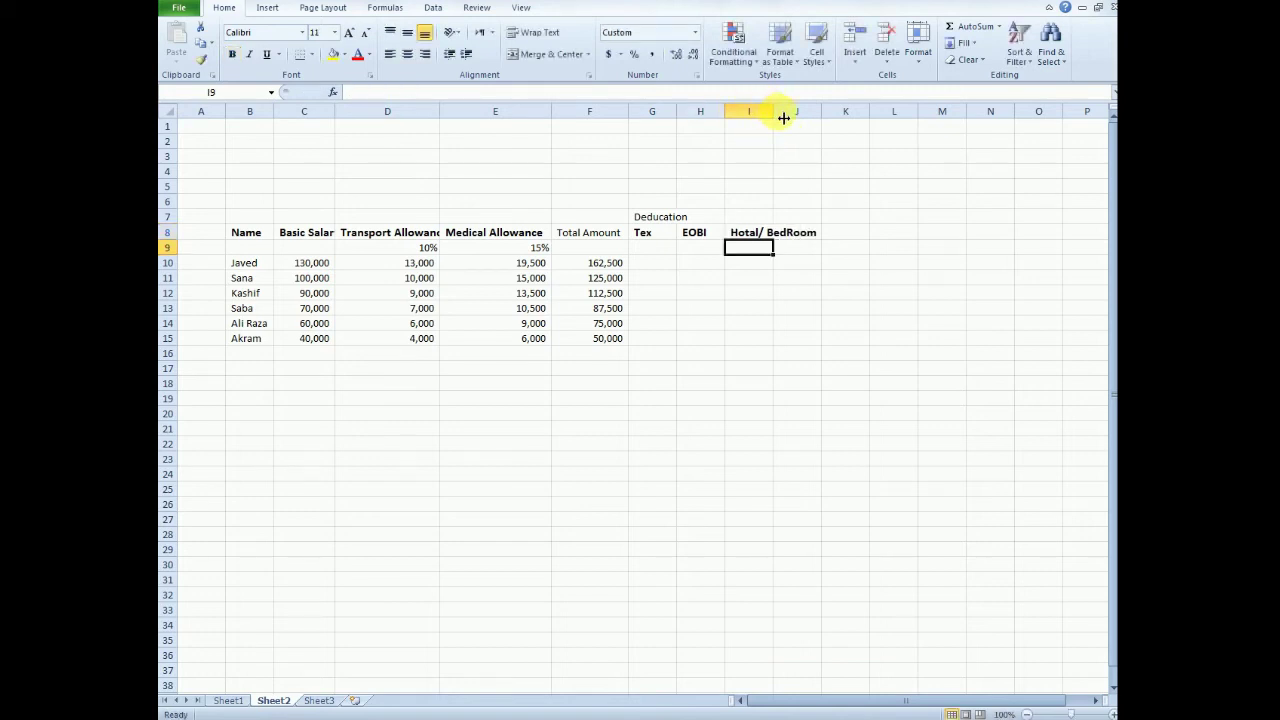
double_click(774, 111)
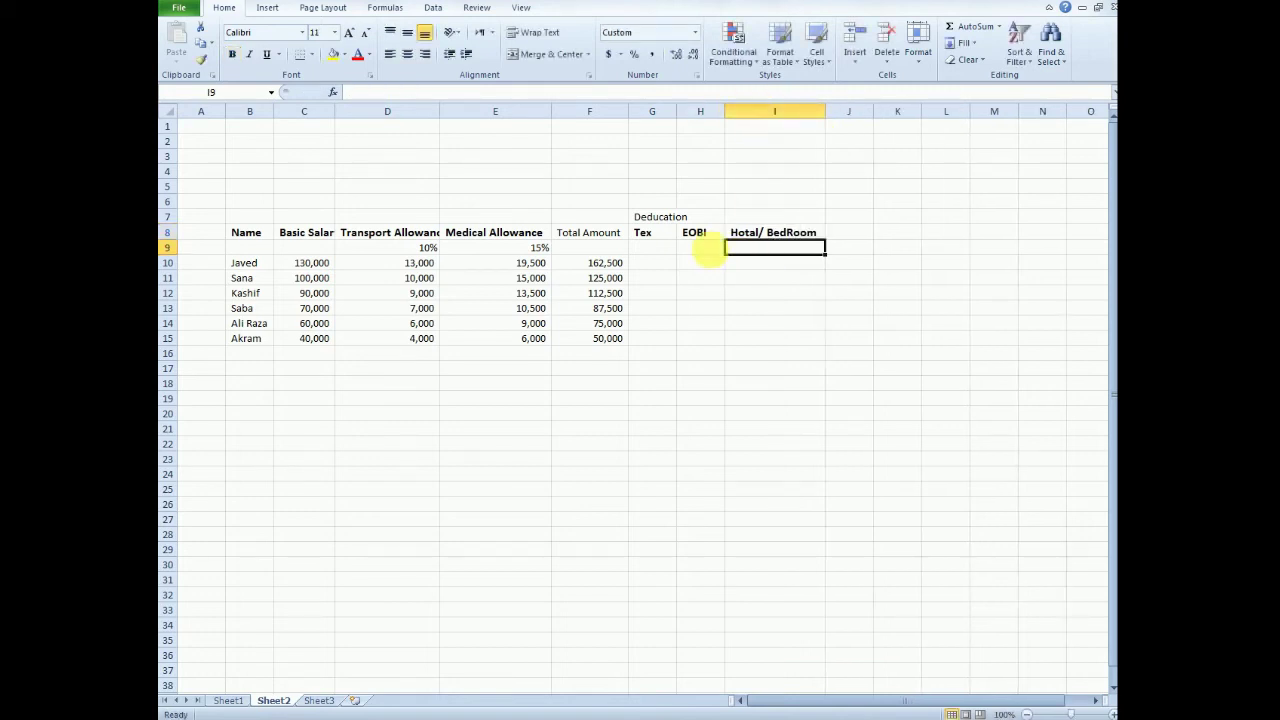
- Enter a 10% Tex rate in G9, formatted as a percentage
left_click(700, 247)
left_click(655, 252)
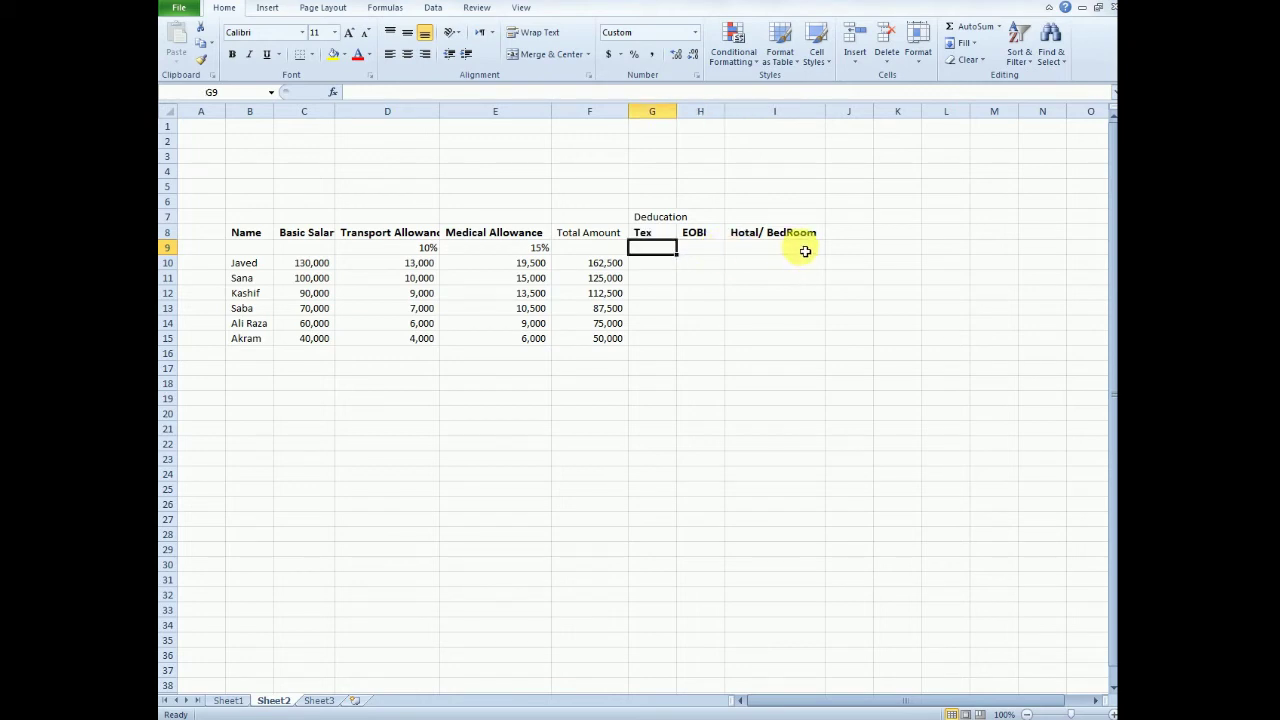
type("10")
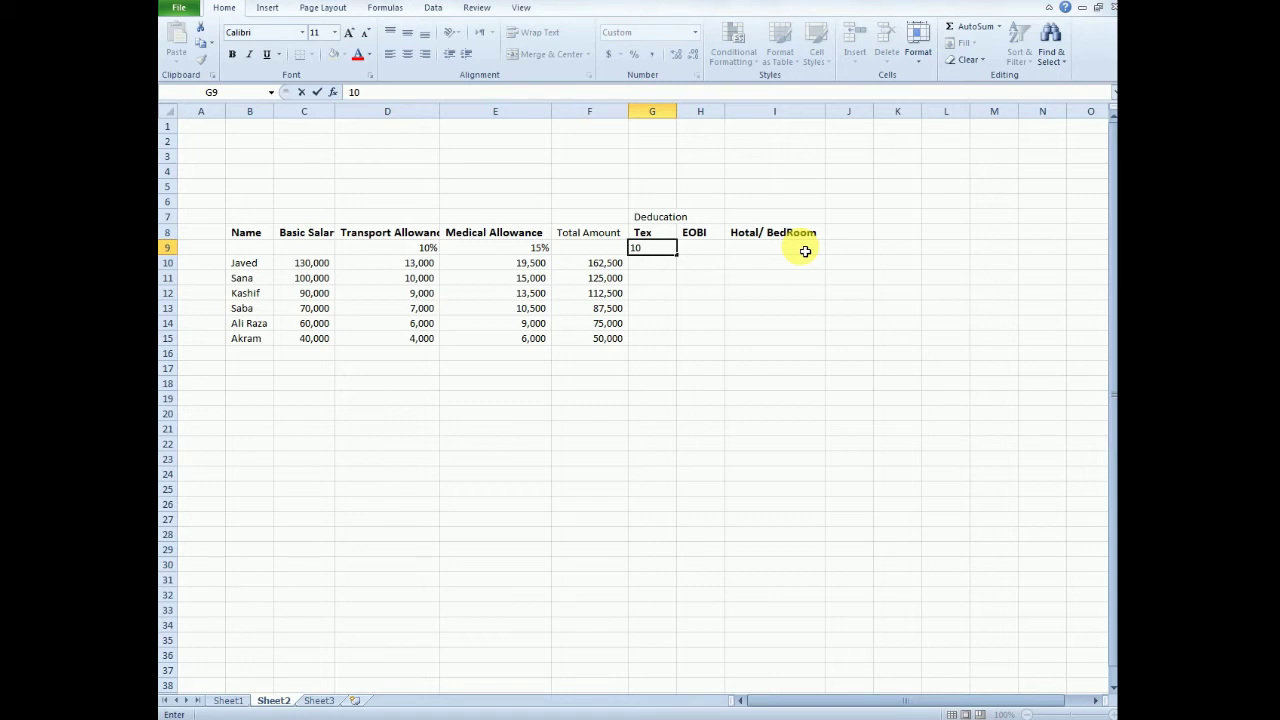
type("%")
key("Return")
left_click(660, 247)
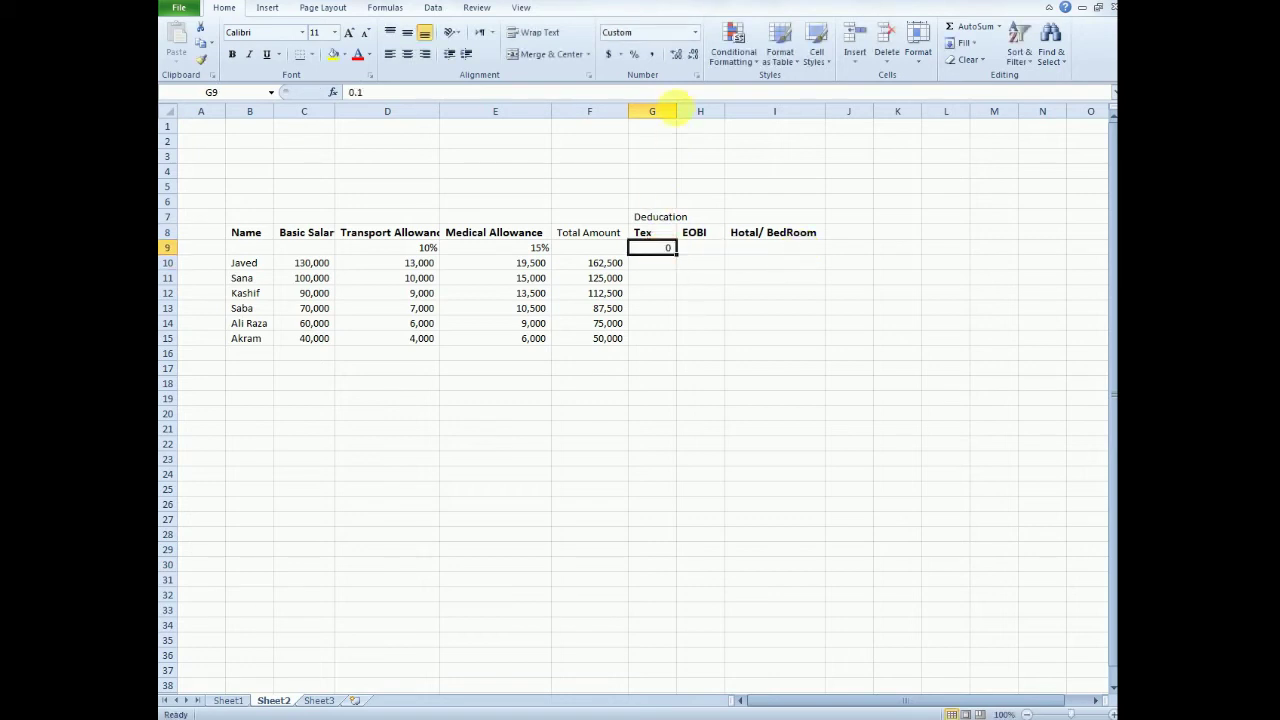
left_click(634, 54)
left_click(668, 263)
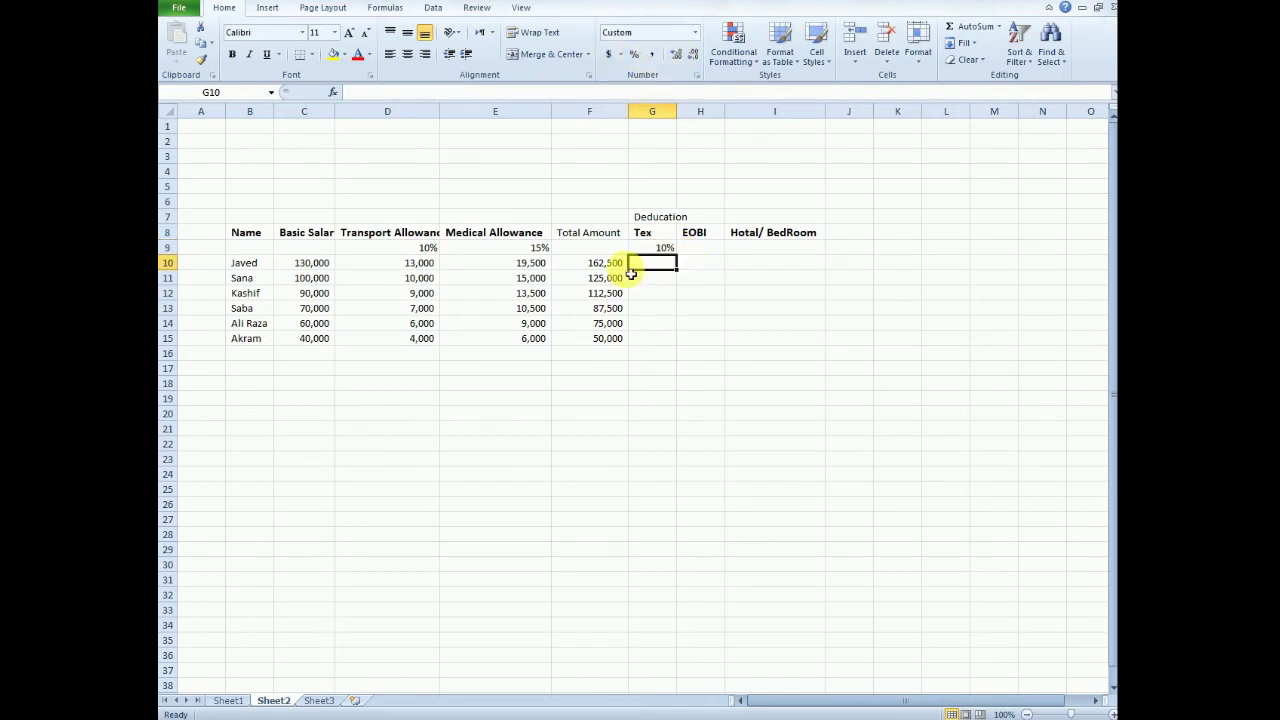
- Compute Tex as =F10*10/100, fill it down to G15, and type '80 per person' in H9
type("=")
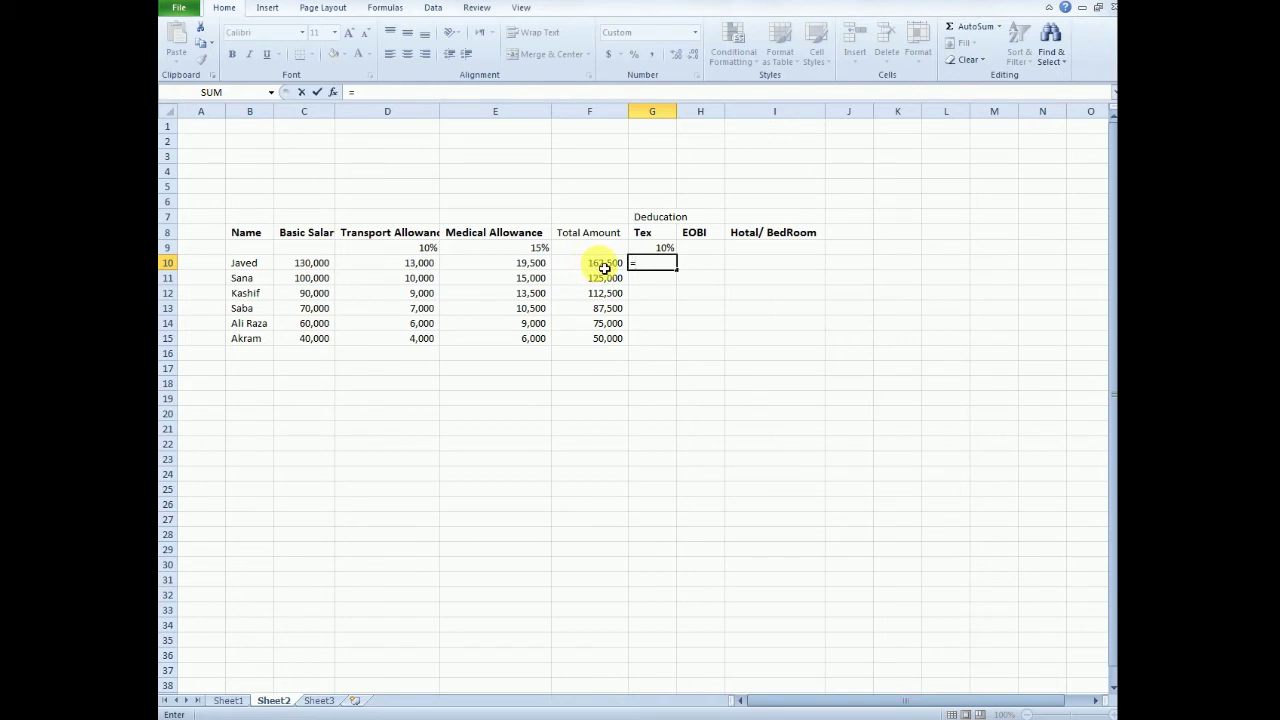
left_click(604, 266)
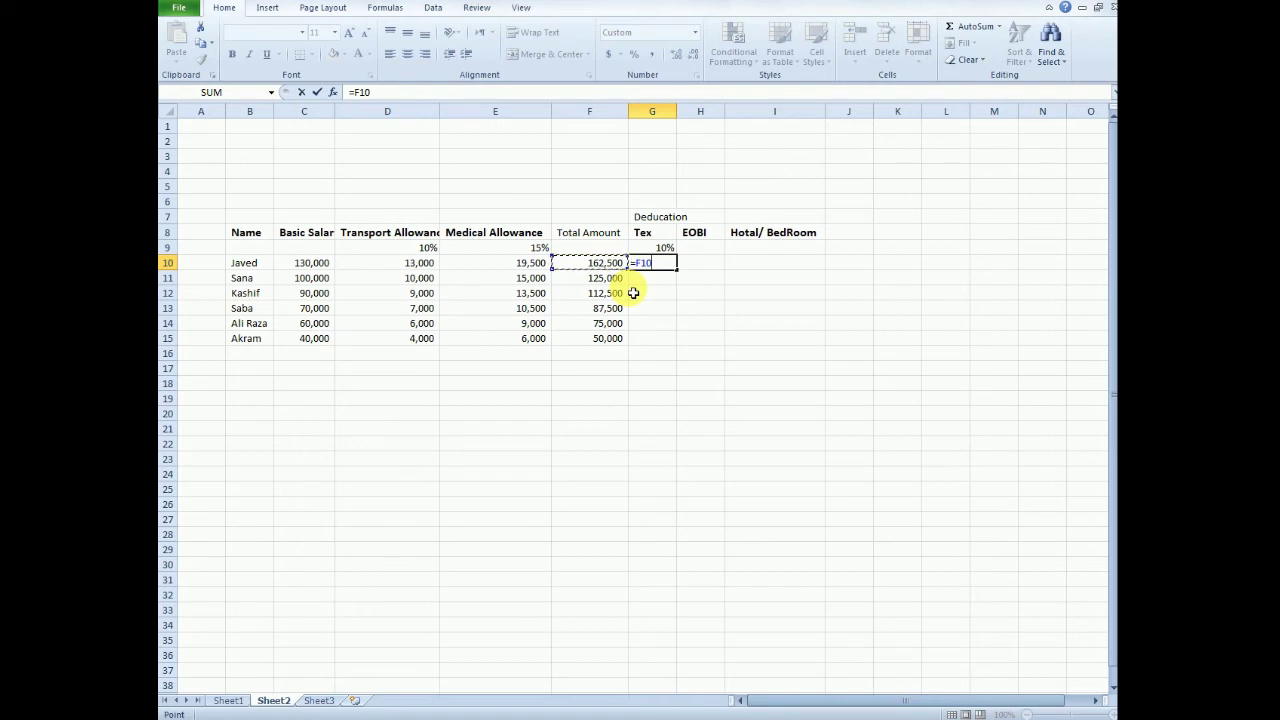
type("*10")
type("/100")
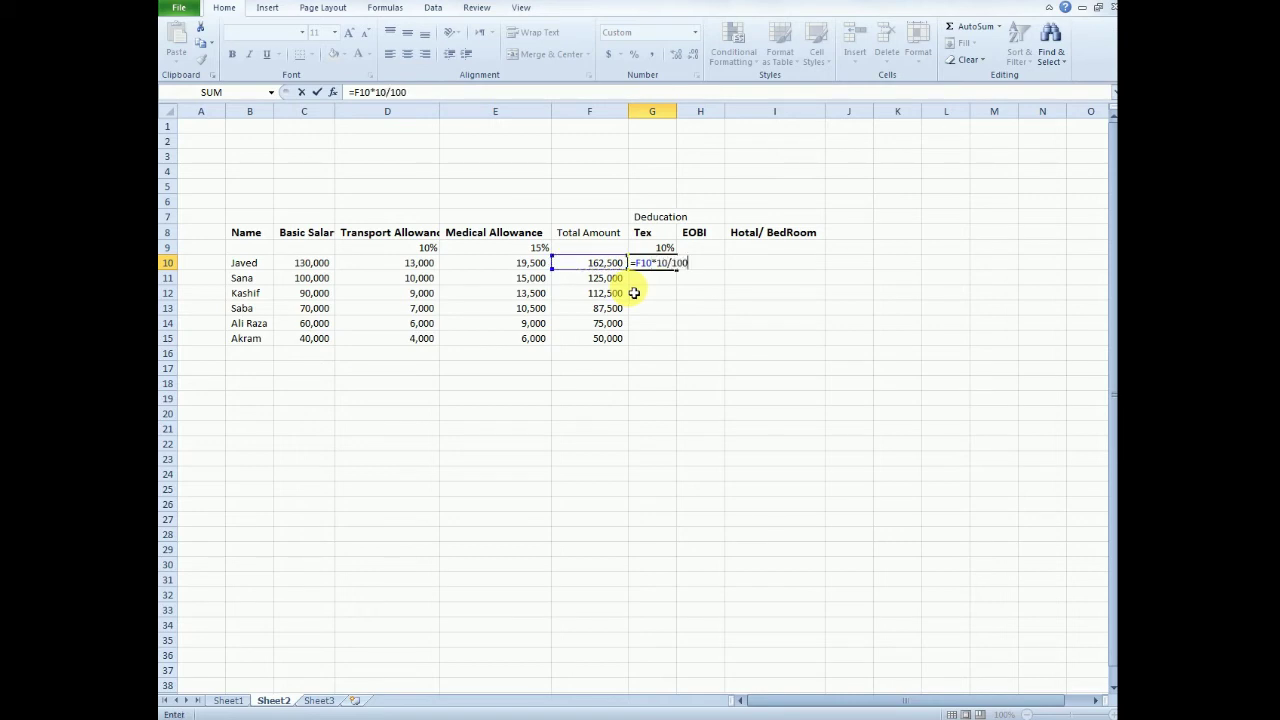
key("Return")
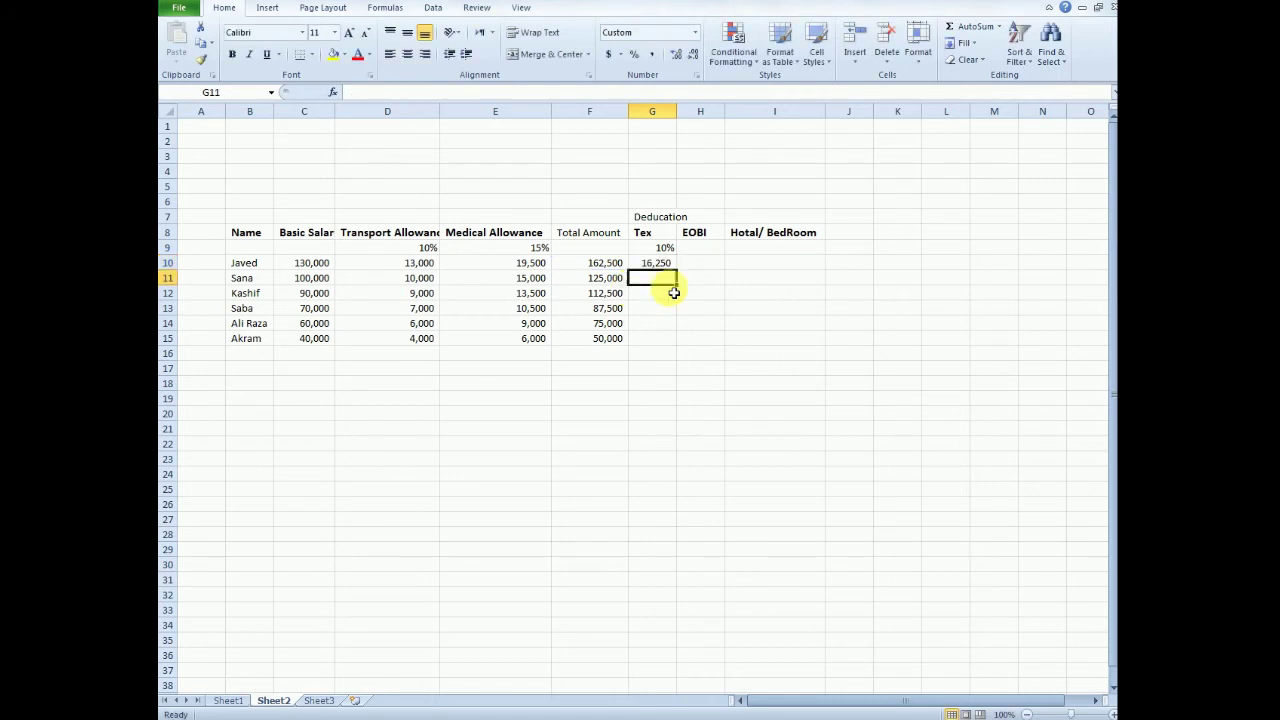
left_click(668, 265)
left_click_drag(676, 269, 668, 338)
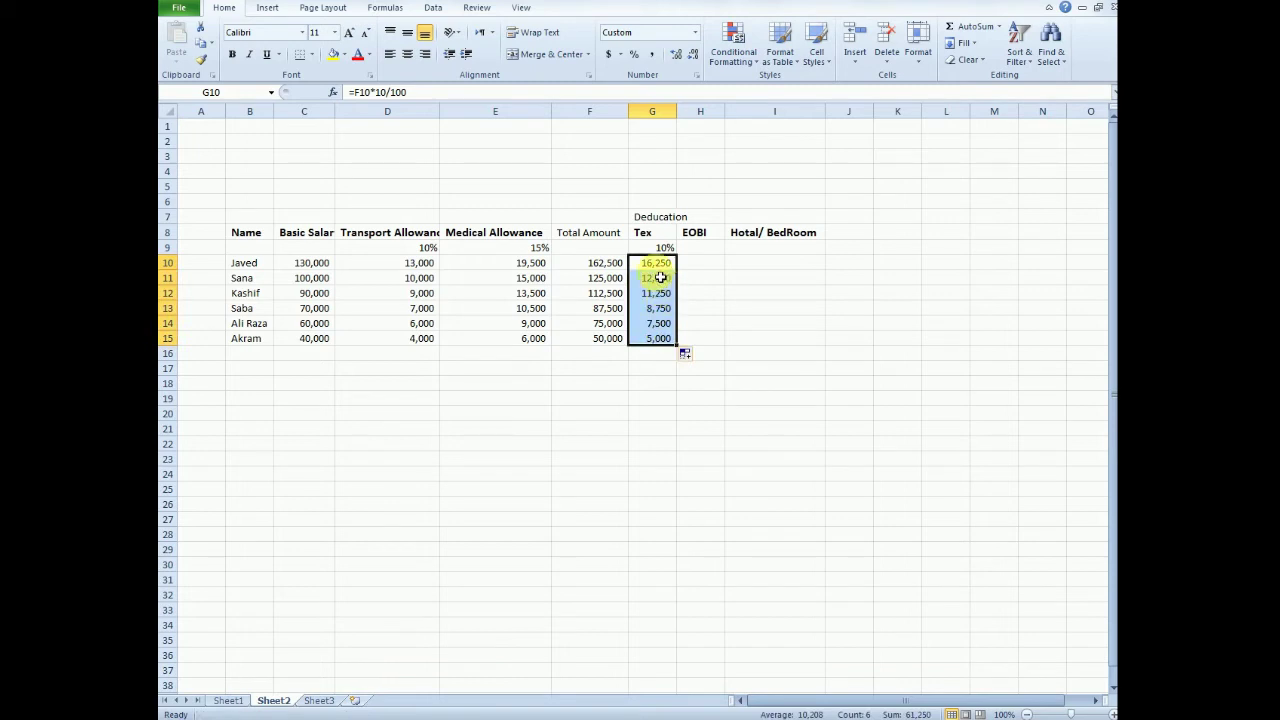
left_click(663, 276)
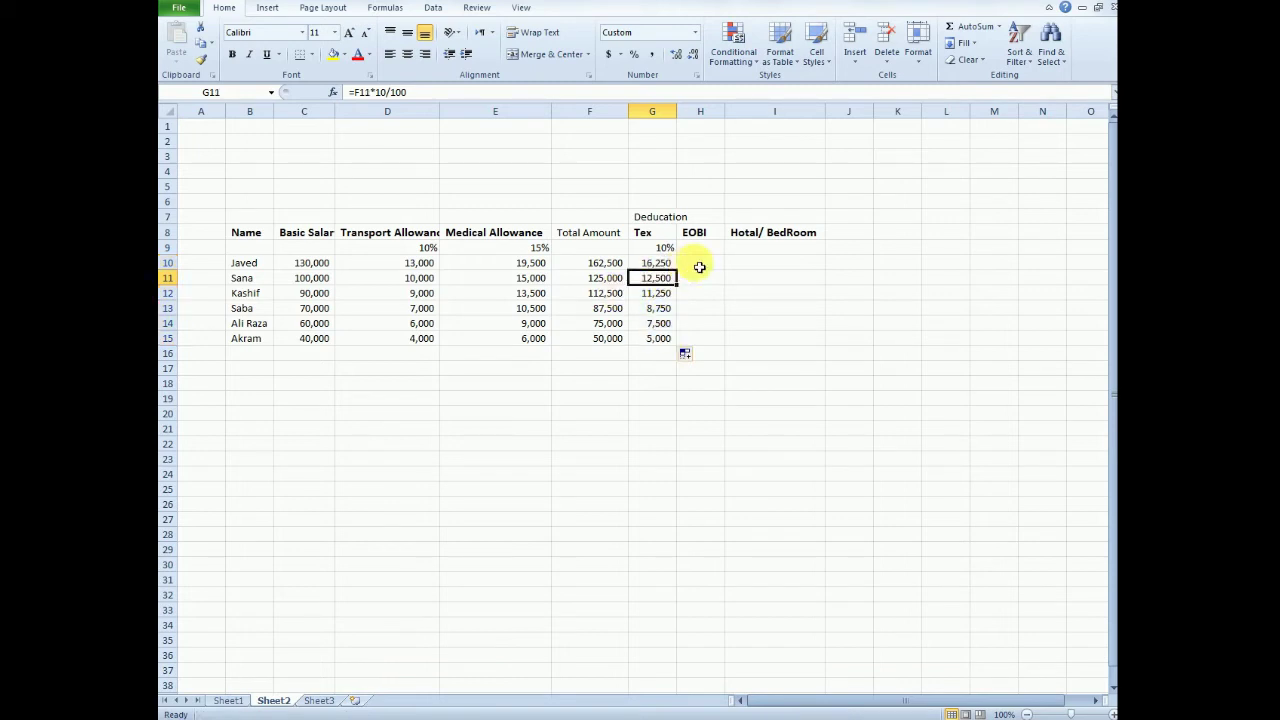
left_click(706, 248)
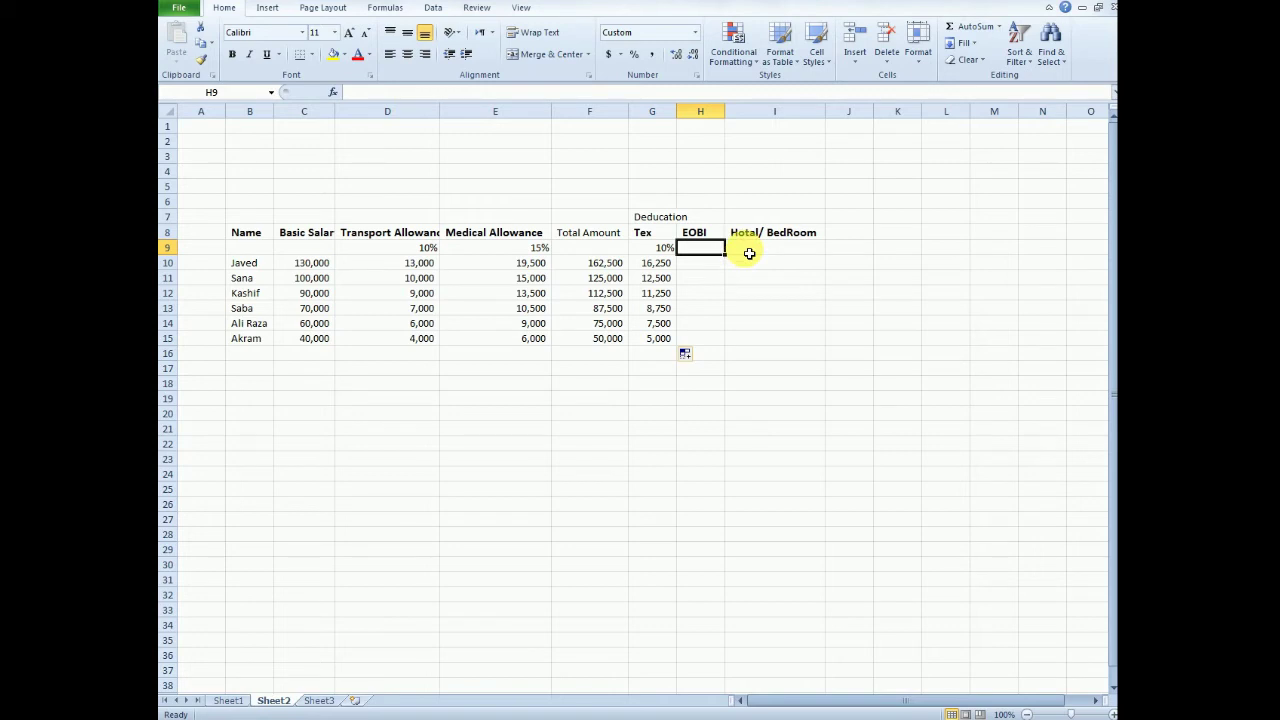
type("80")
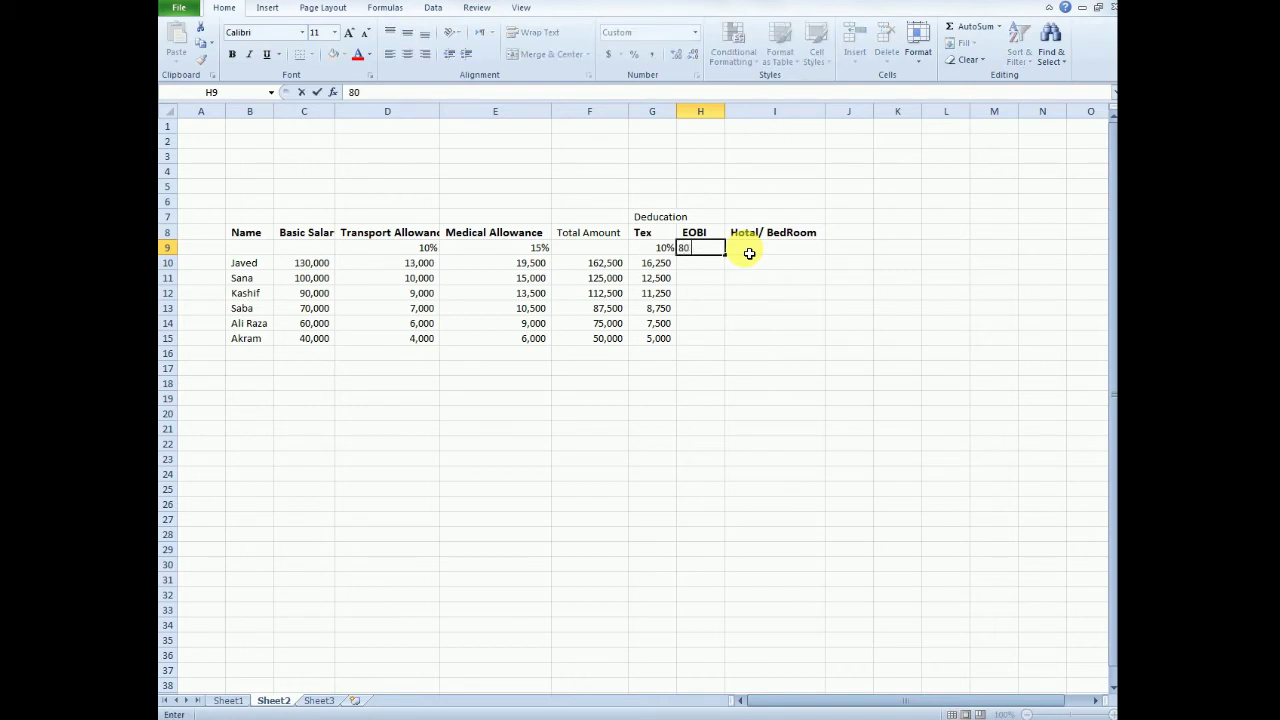
type(" per")
type(" person")
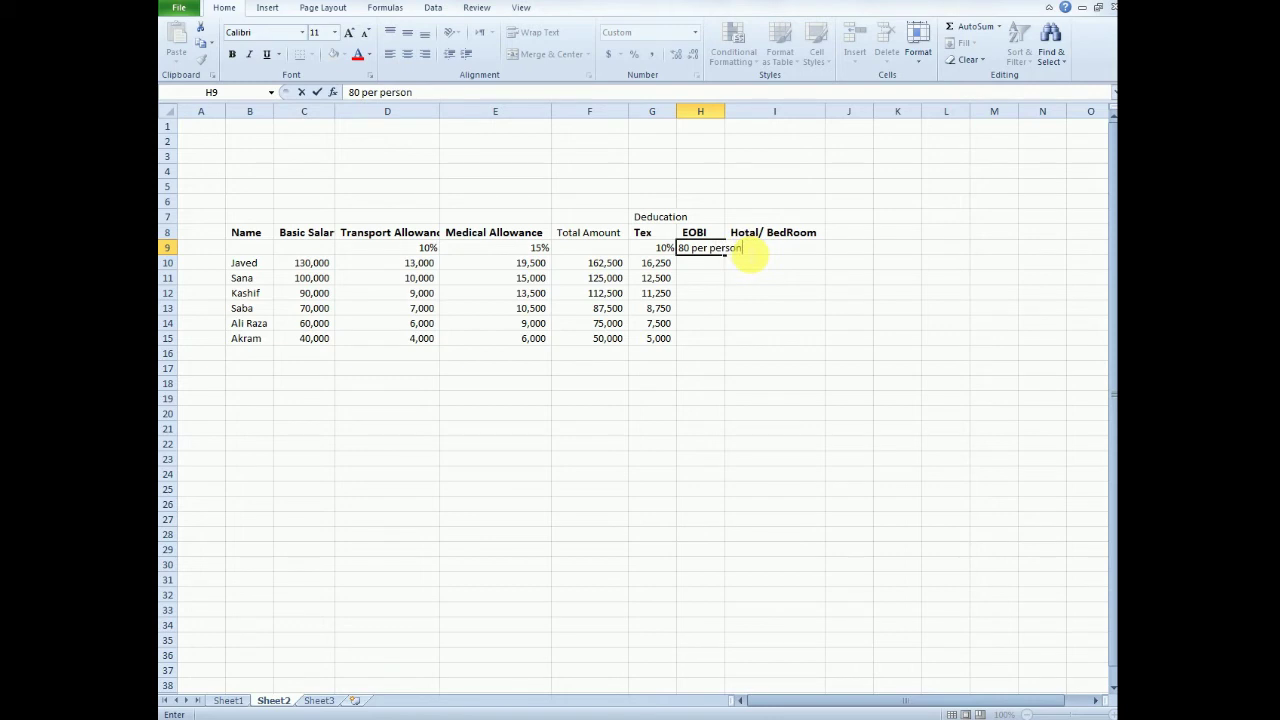
- Commit '80 per person' in H9, autofit column H, and fill 80 into H10:H15
key("ctrl+Return")
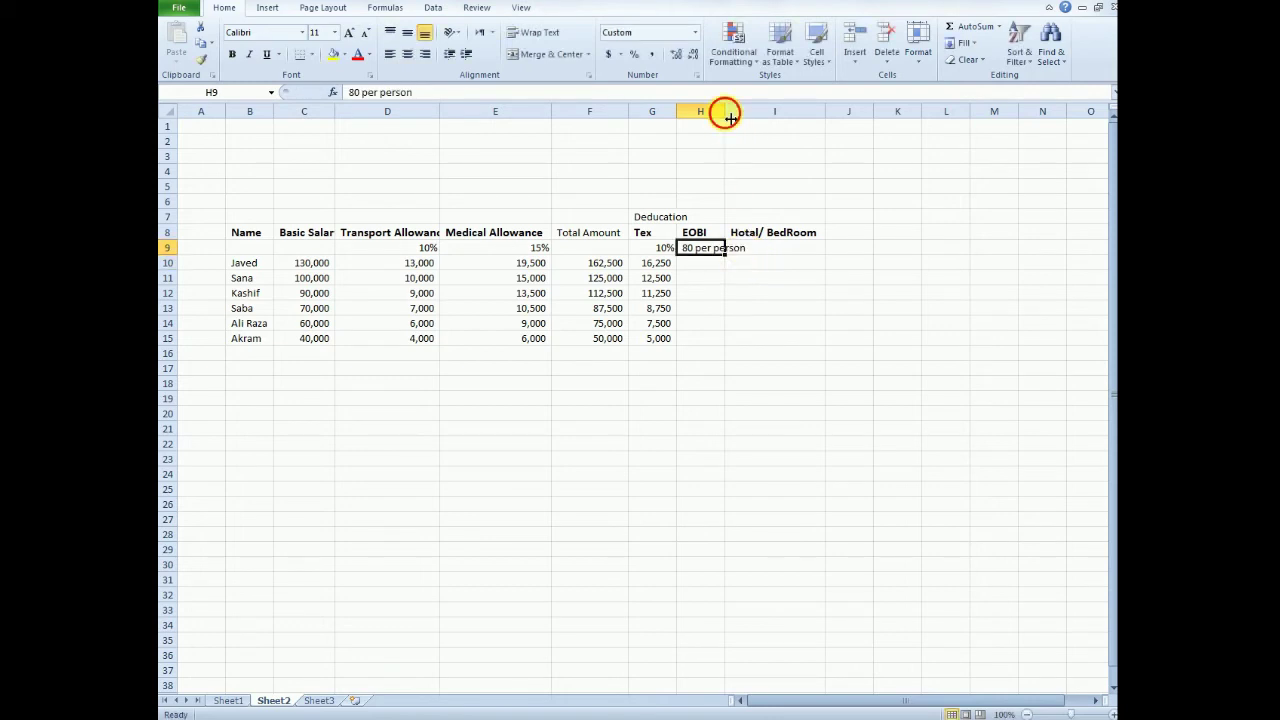
double_click(725, 111)
left_click(746, 264)
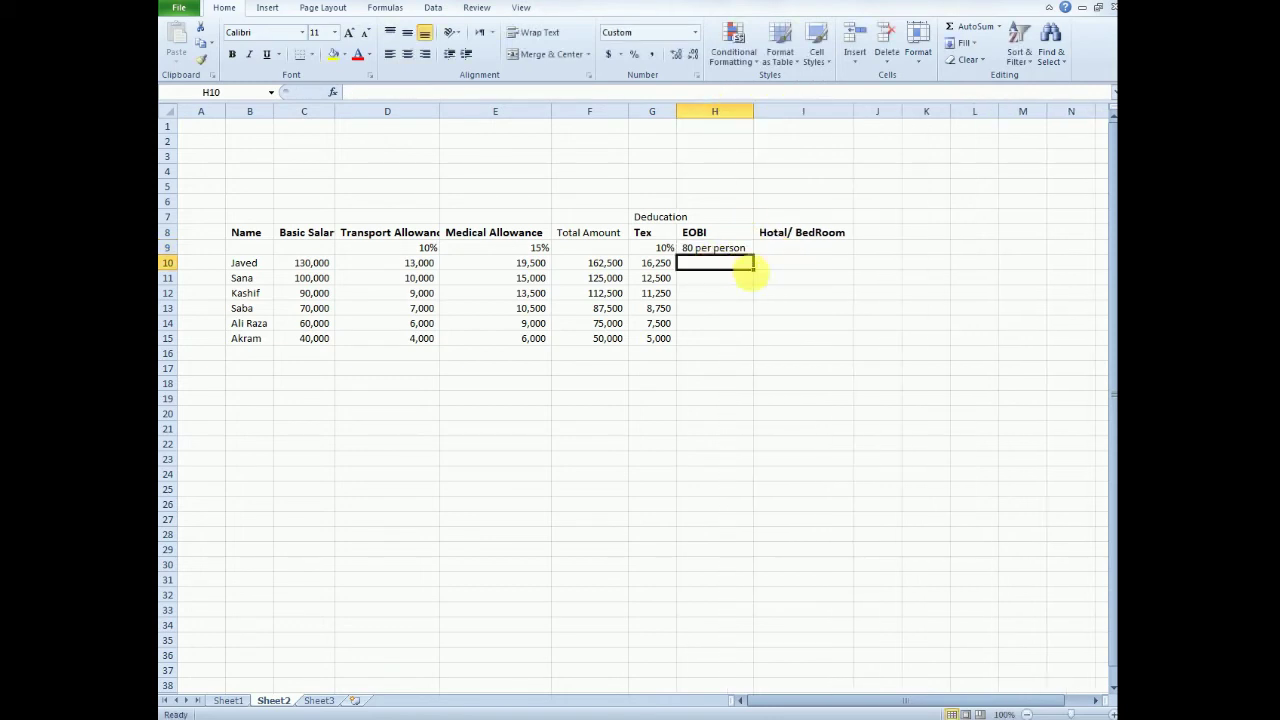
type("80")
key("Return")
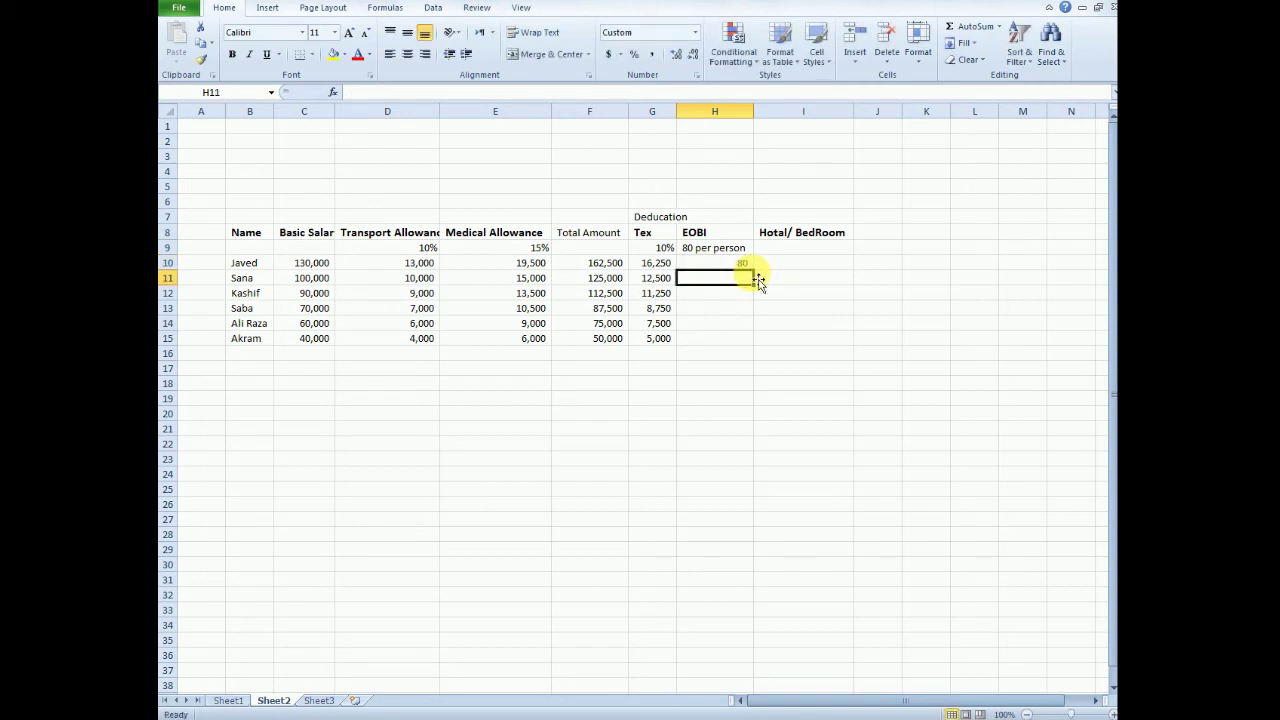
key("Up")
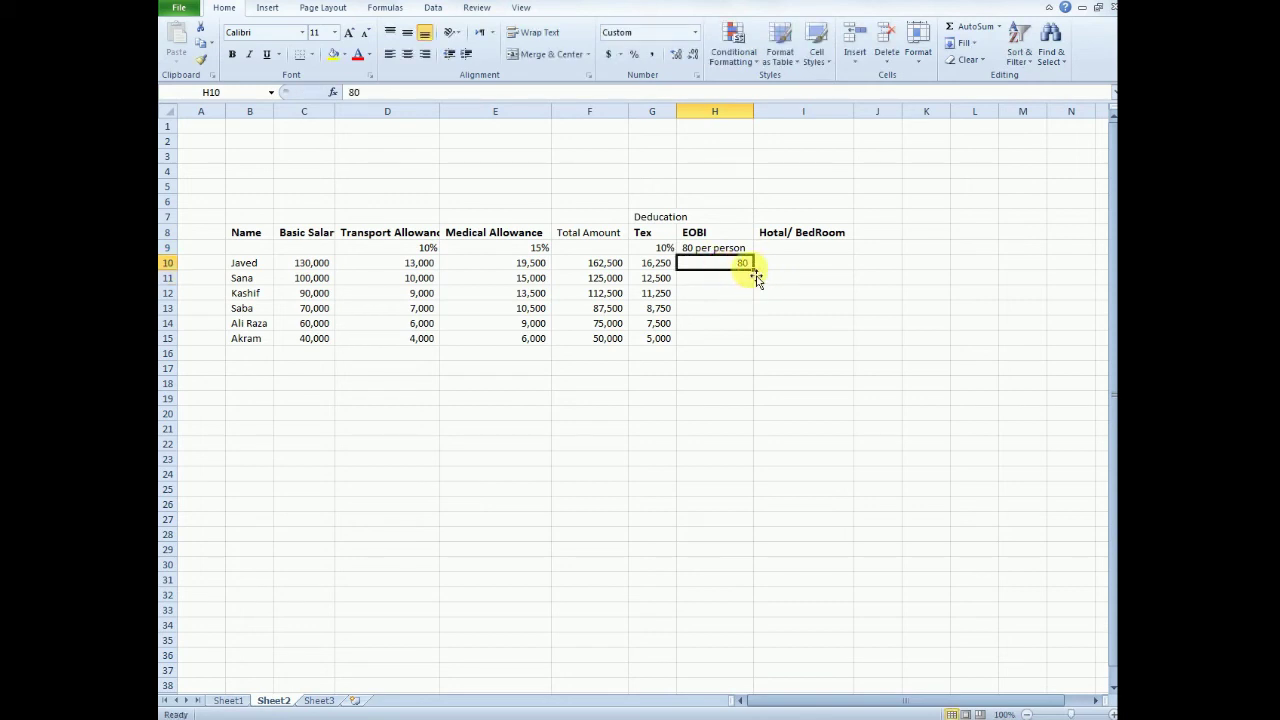
left_click(748, 278)
left_click(742, 262)
left_click_drag(753, 270, 750, 345)
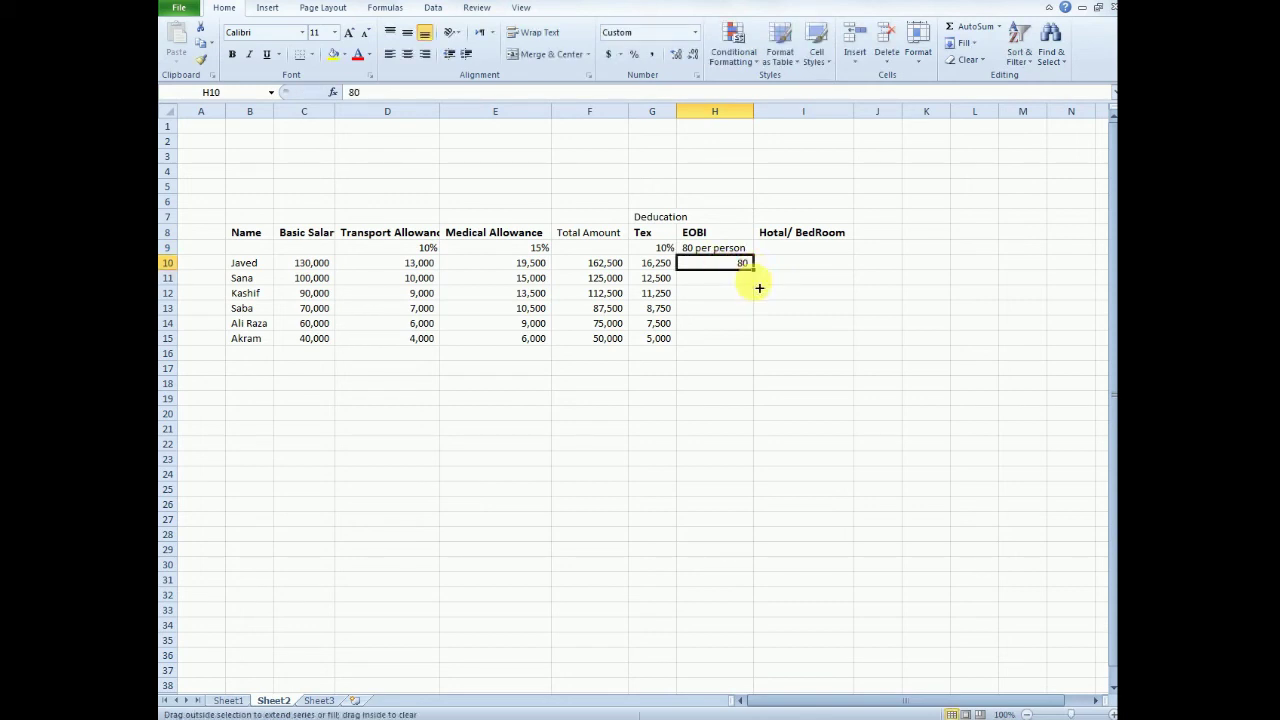
left_click(737, 309)
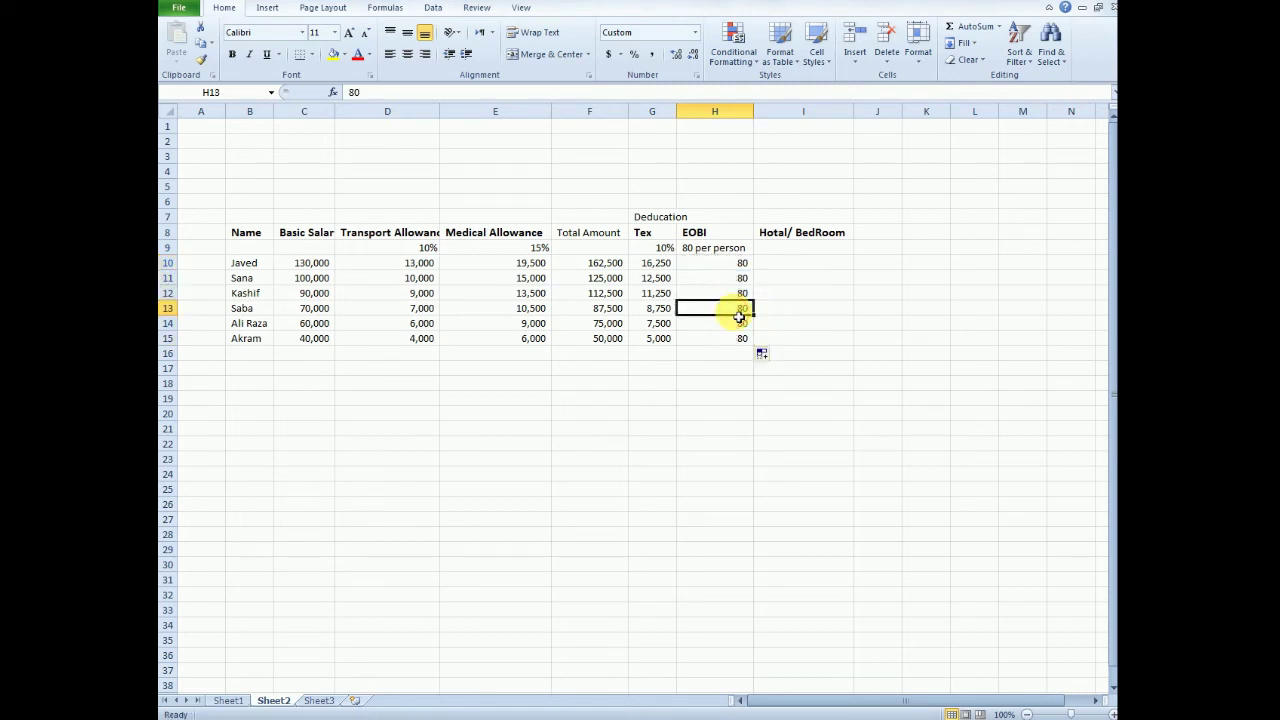
left_click(800, 251)
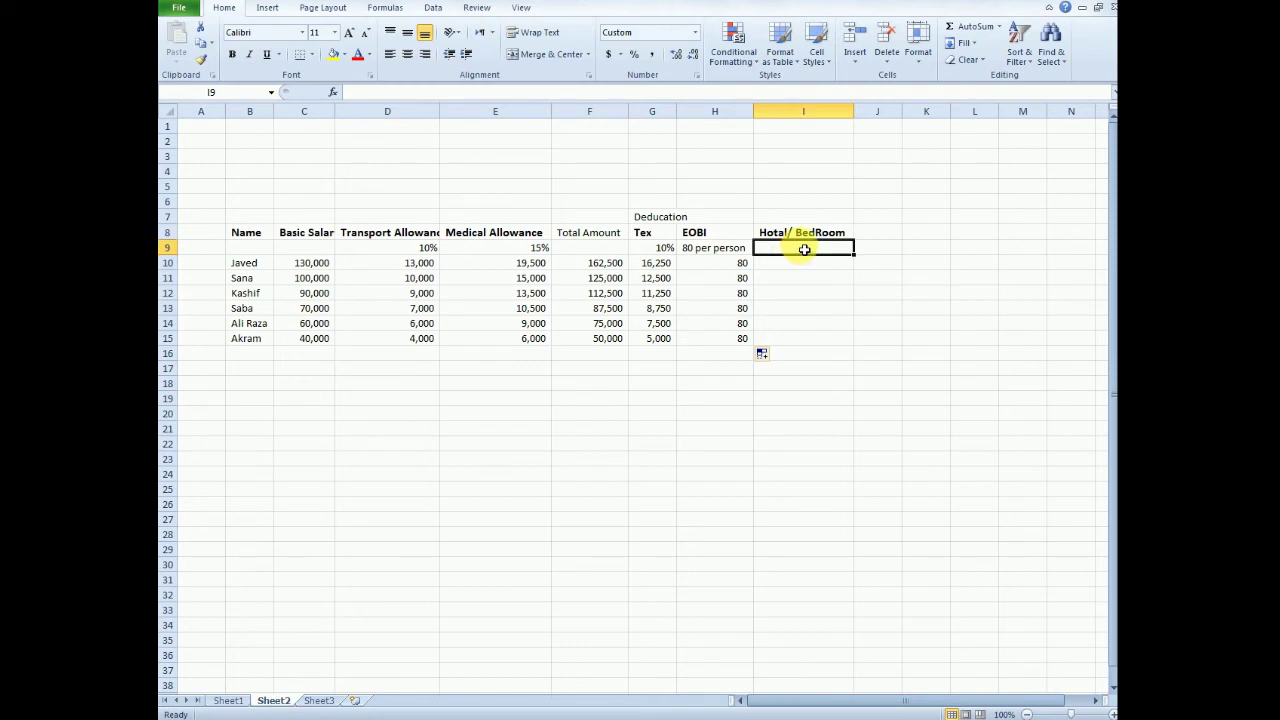
- Set the hotel rate in I9 to '1500 per person'
type("1500")
key("ctrl+Return")
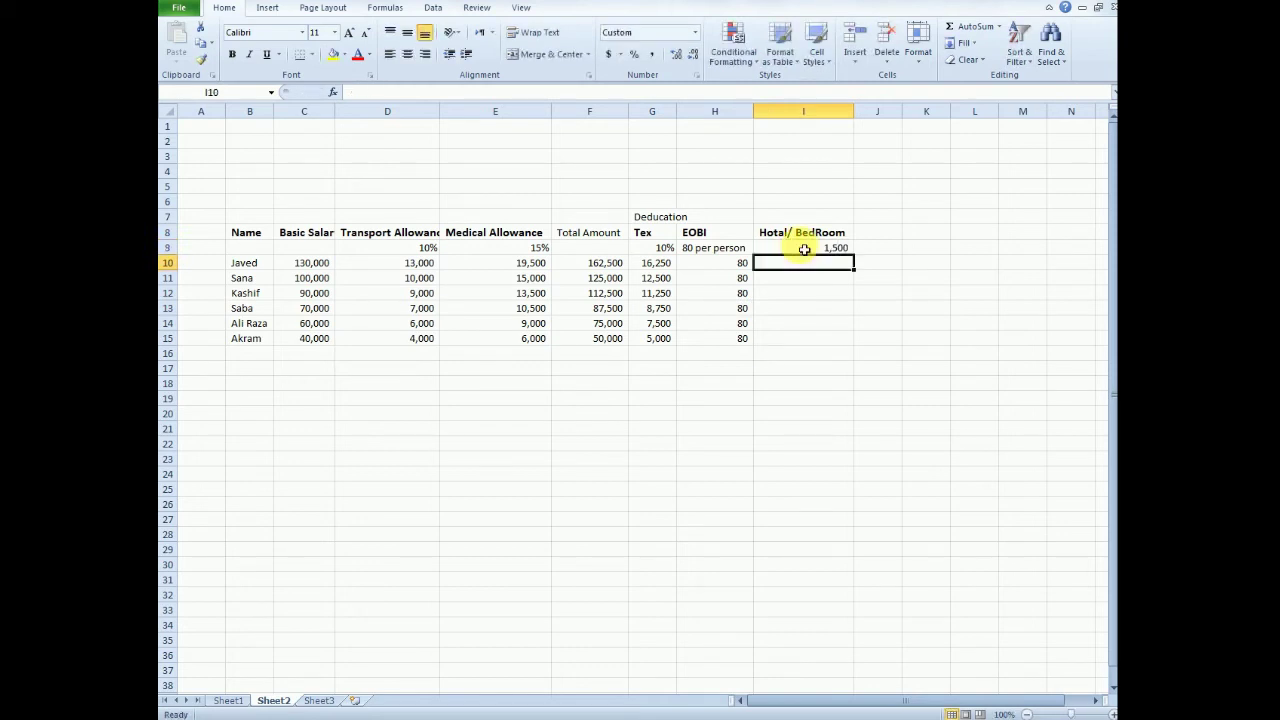
double_click(804, 249)
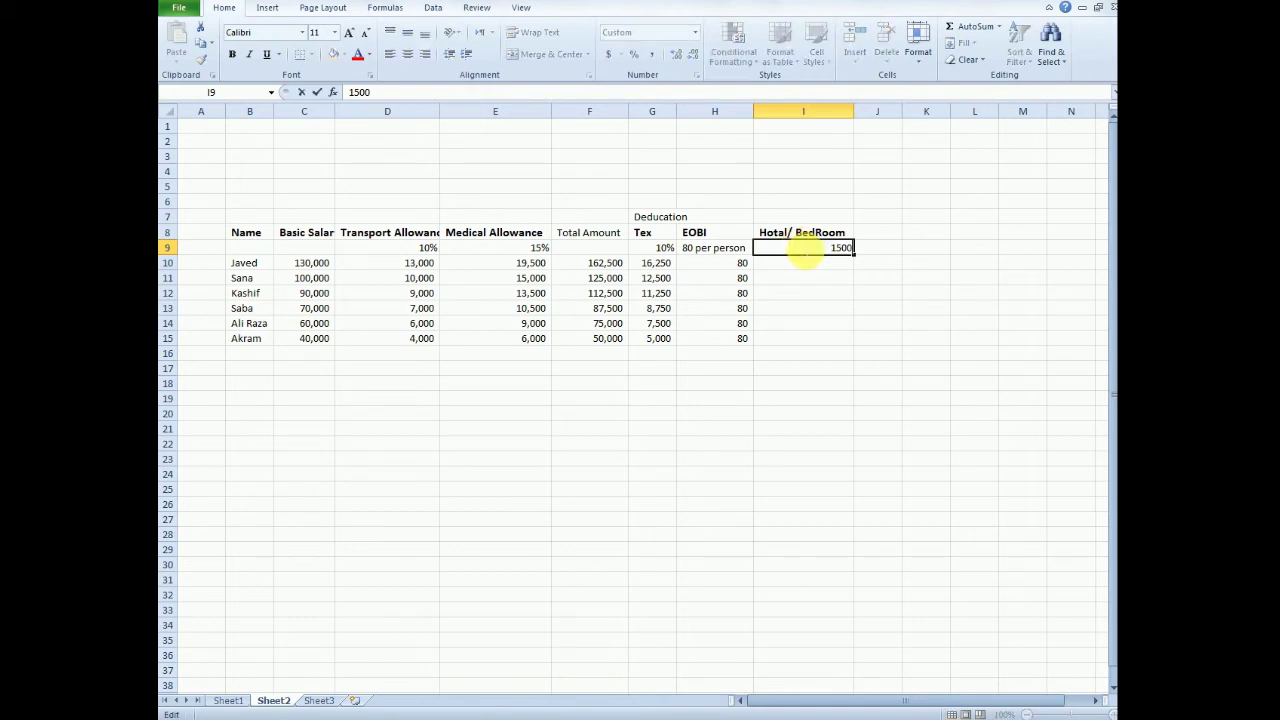
key("BackSpace")
key("BackSpace")
key("BackSpace")
type("5")
type("00 per")
type(" pers")
type("on")
key("Return")
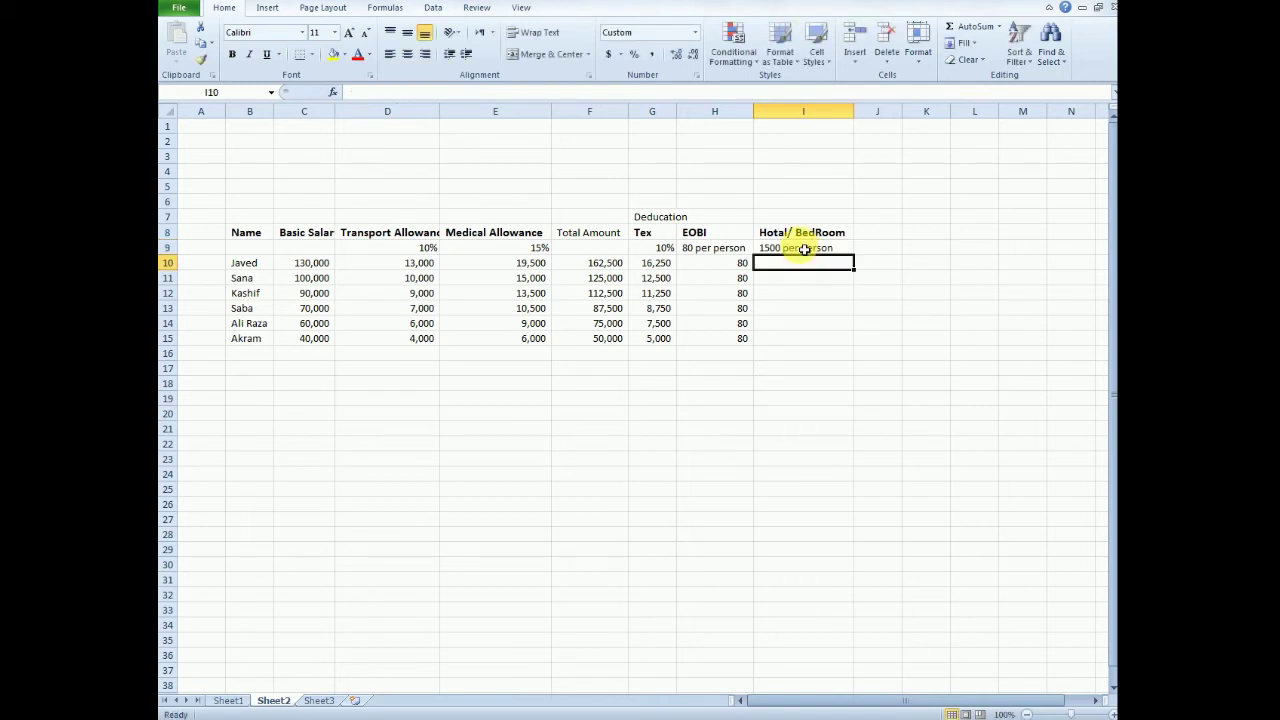
left_click(804, 249)
key("Return")
left_click(804, 249)
key("Return")
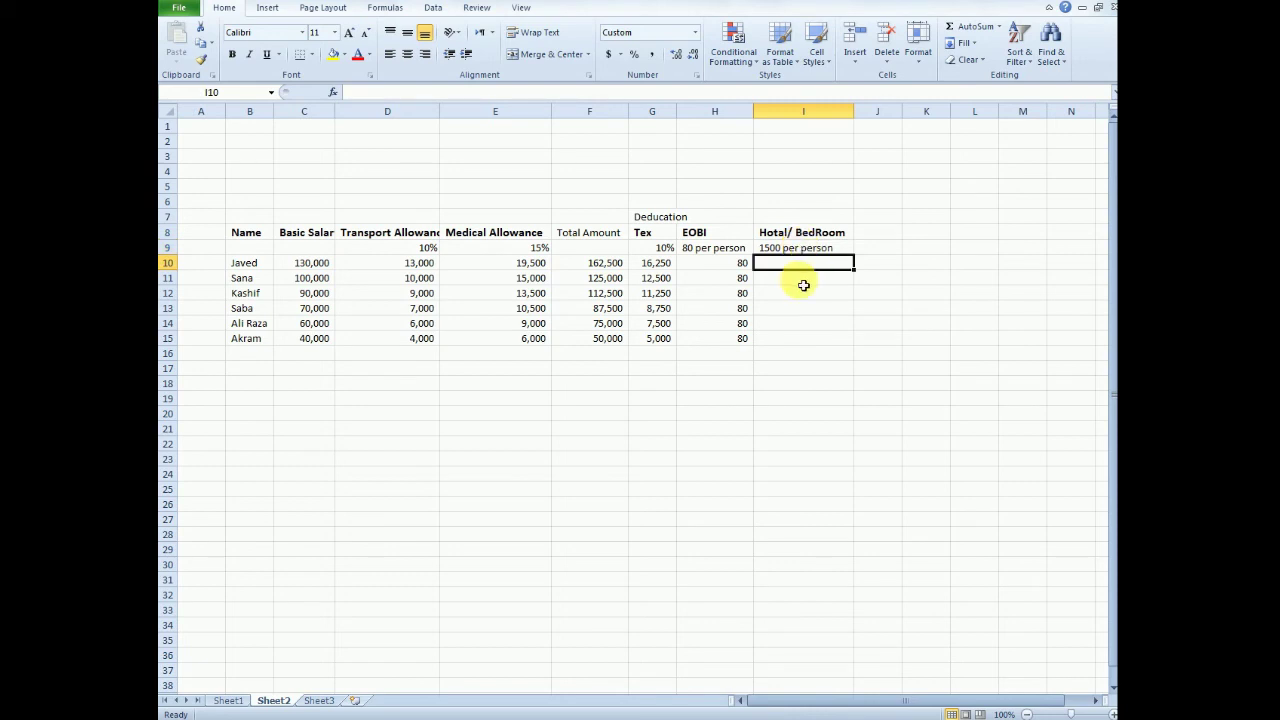
- Enter 1,500 in I10 and fill it down to I15
type("1,500")
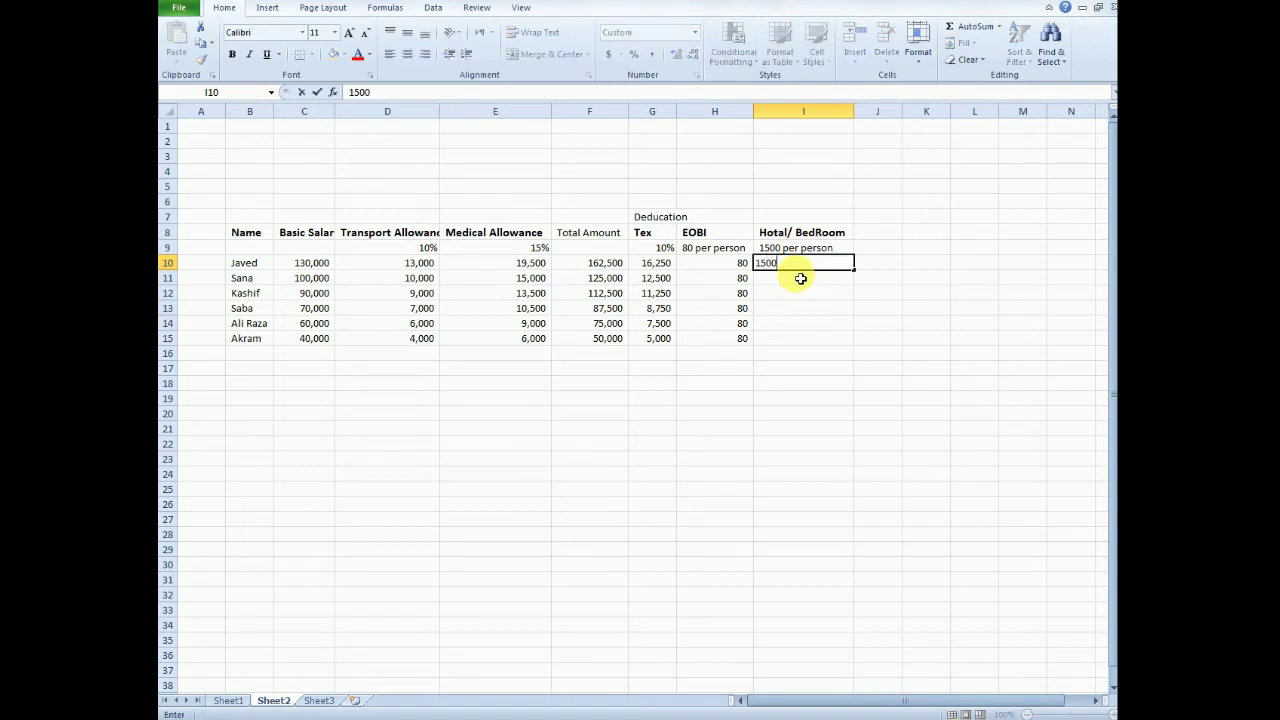
key("Return")
left_click(806, 263)
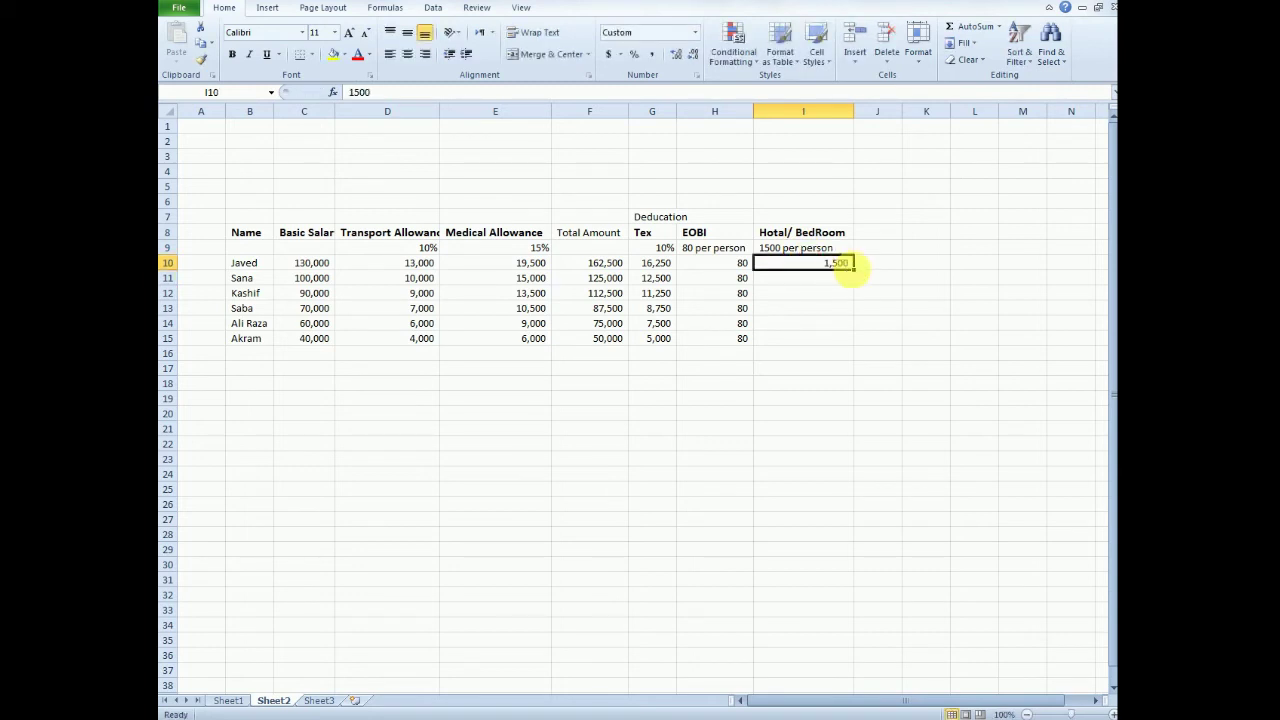
left_click_drag(853, 270, 840, 346)
left_click(824, 308)
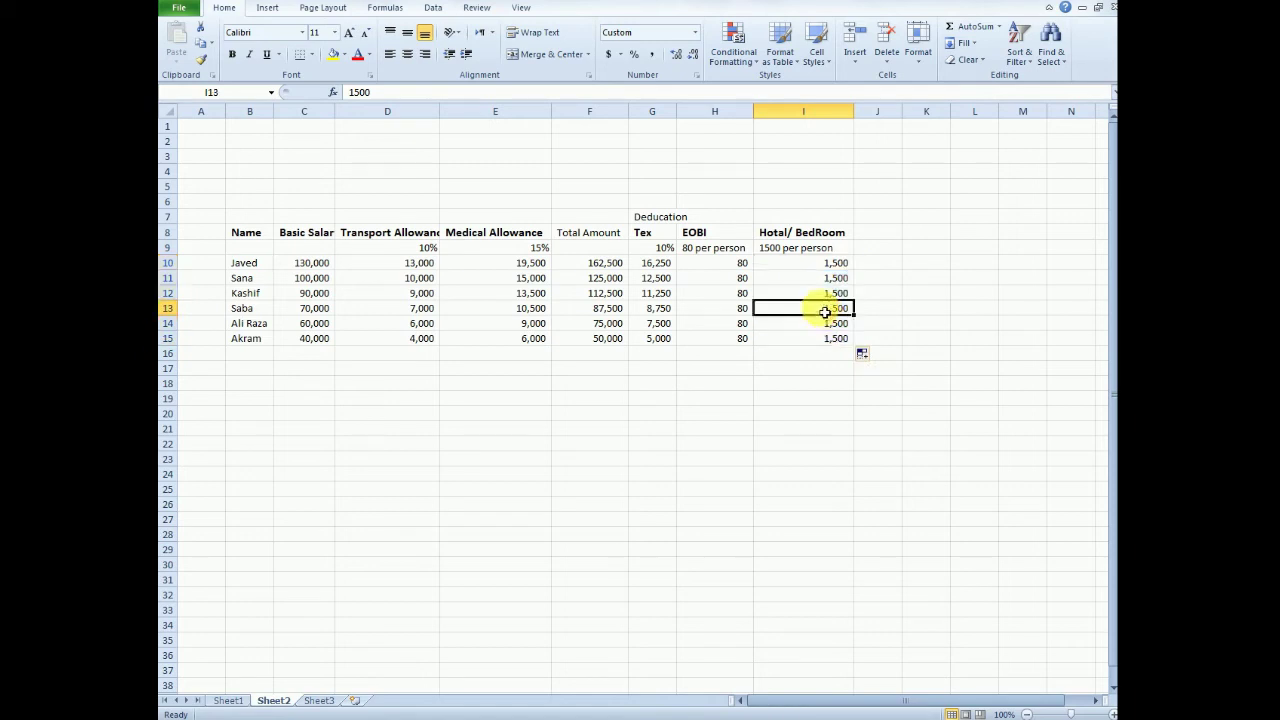
left_click(803, 266)
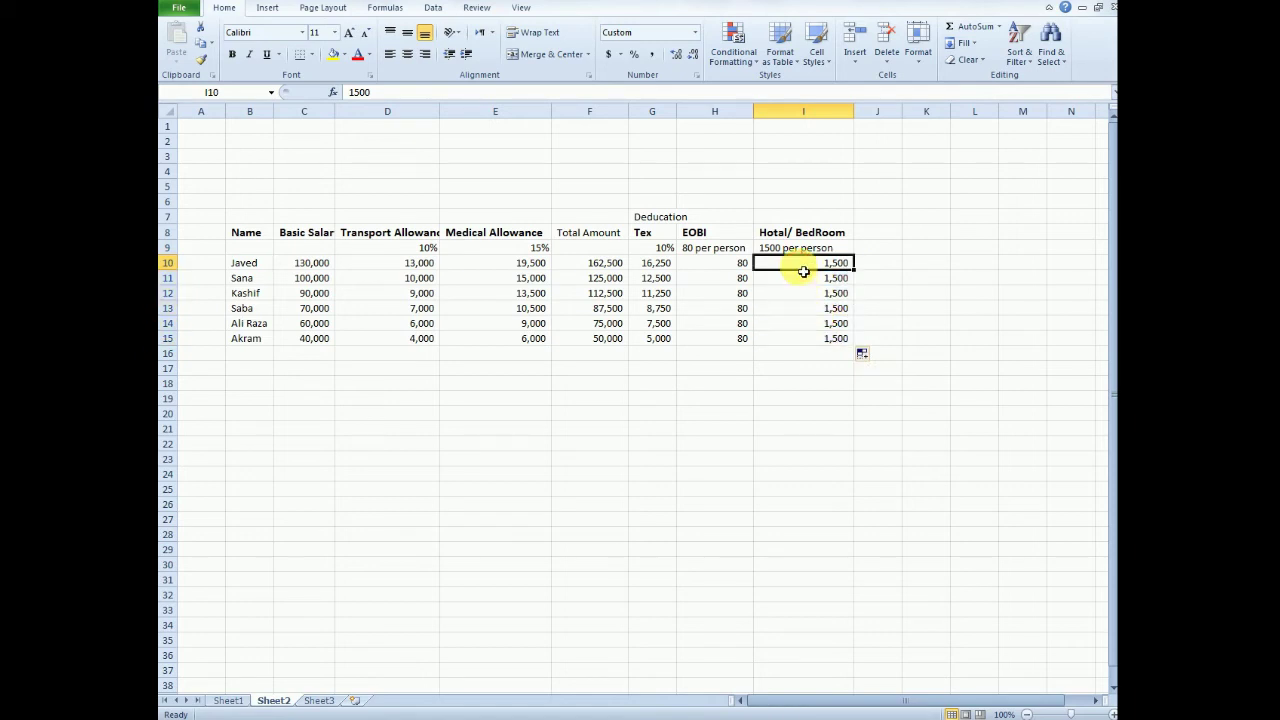
left_click(880, 266)
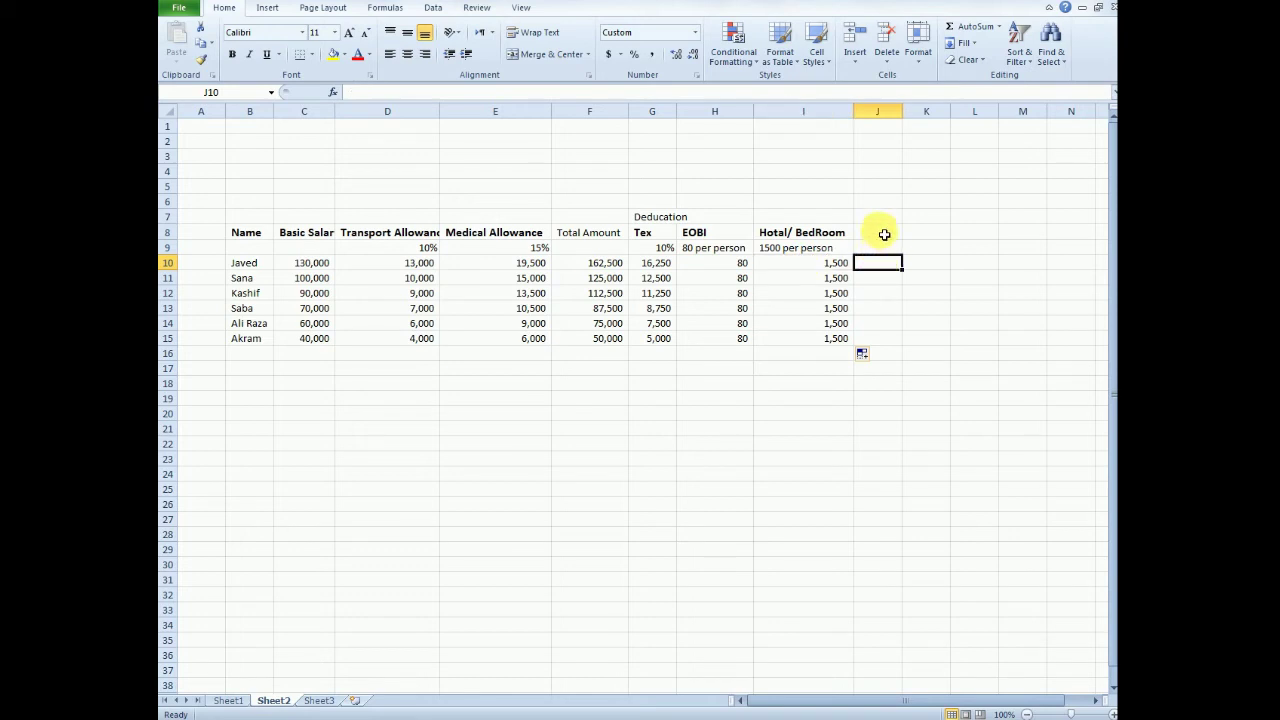
- Add the heading 'Total Dedction' in J8 and widen column J to fit
left_click(886, 234)
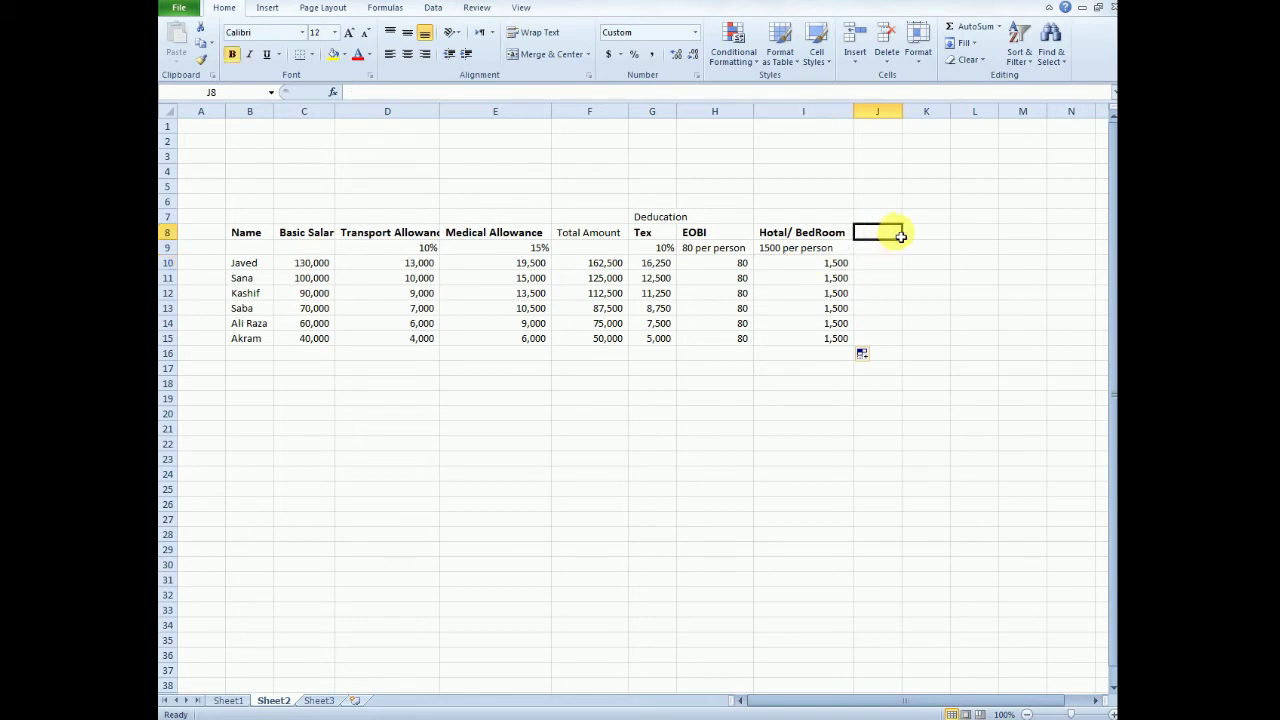
type("to")
key("BackSpace")
key("BackSpace")
type("T")
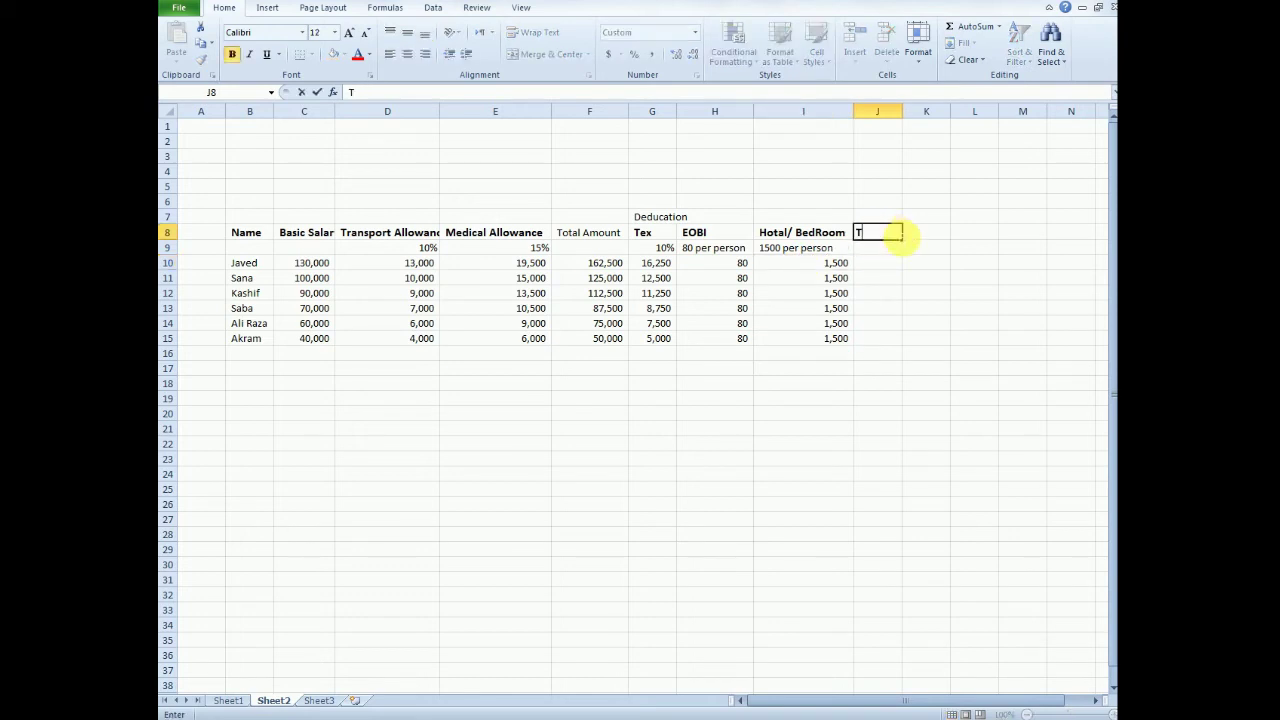
type("otal Ded")
type("ction")
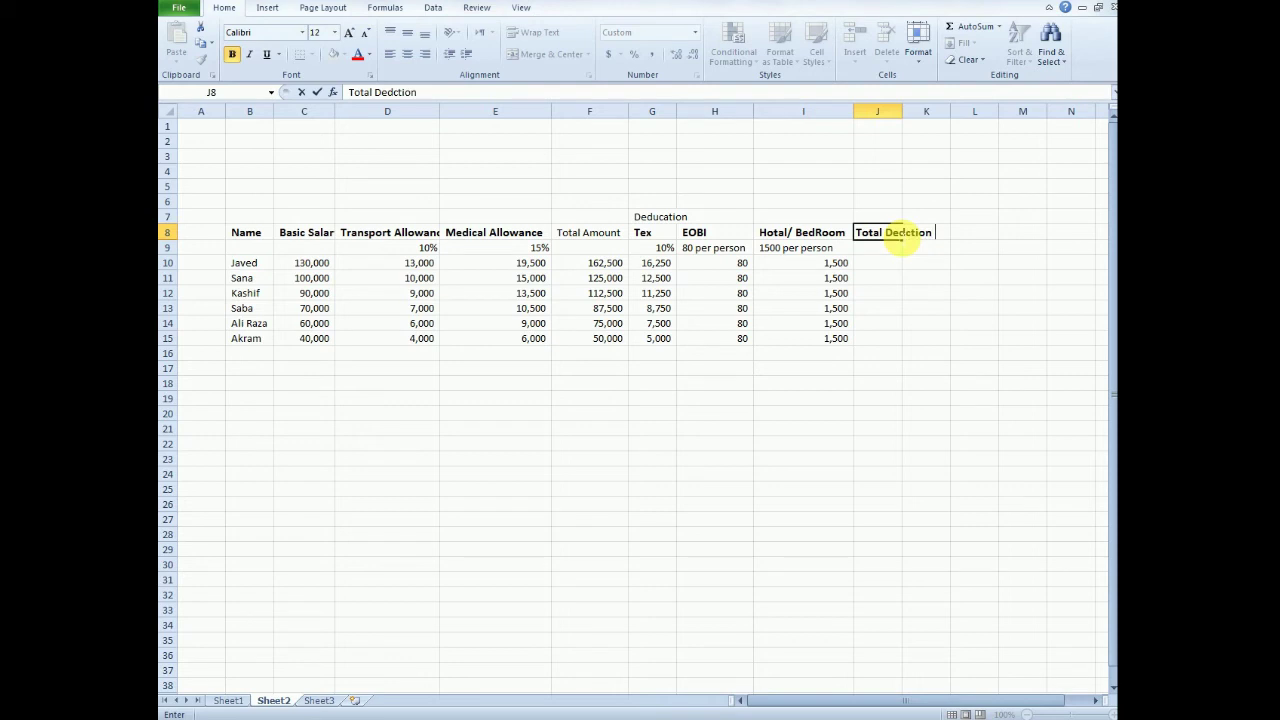
key("Return")
left_click(900, 235)
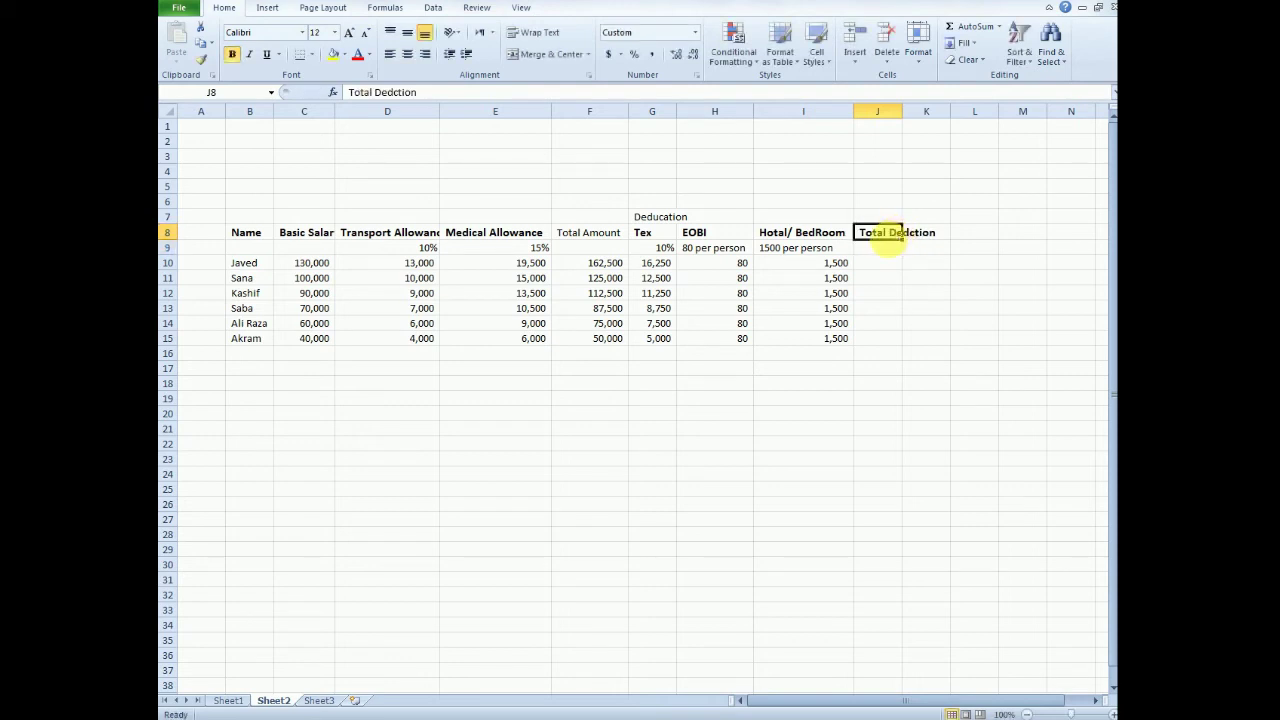
left_click_drag(909, 121, 947, 121)
- Enter =G10+H10+I10 in J10 to sum Javed's Tex, EOBI and hotel deductions
key("Return")
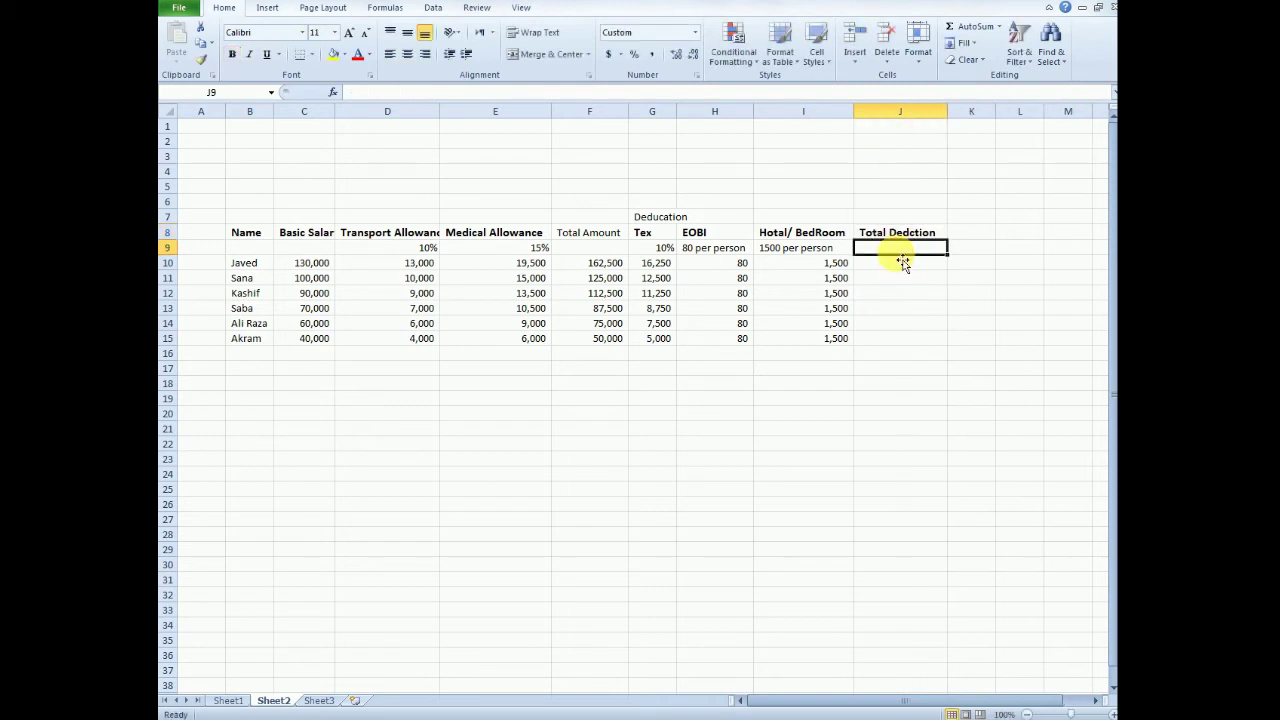
key("Return")
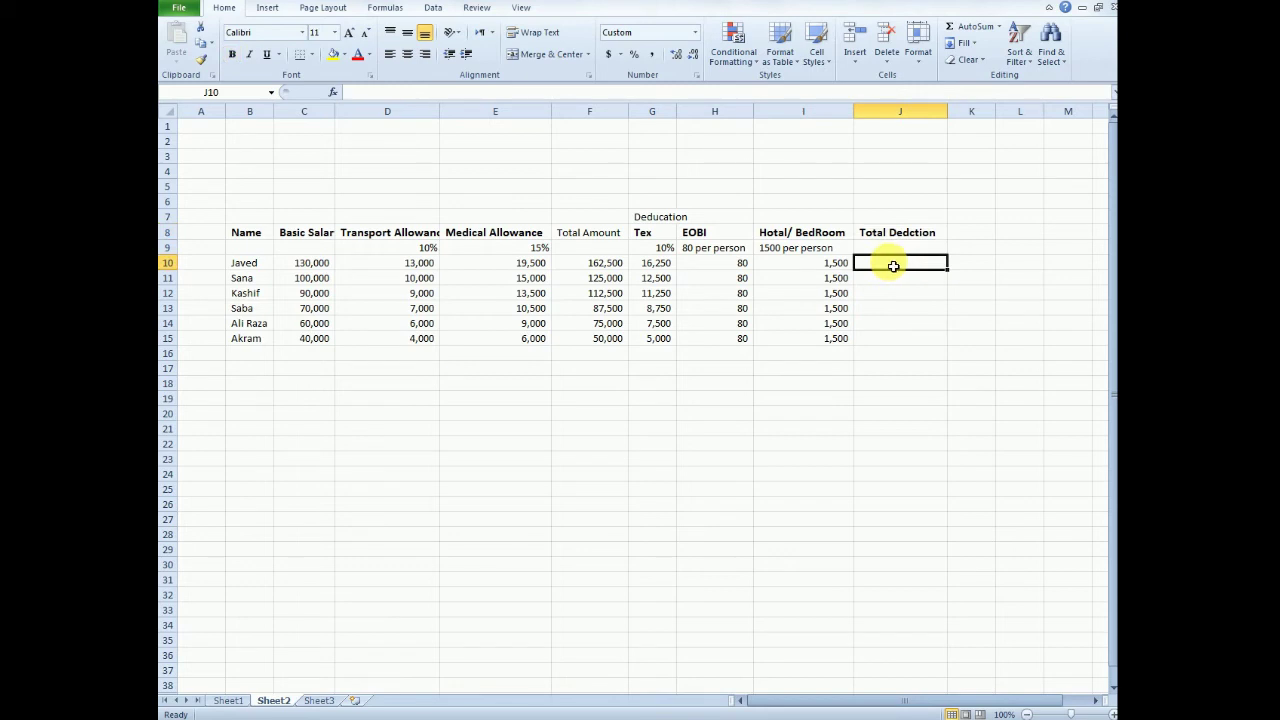
type("=")
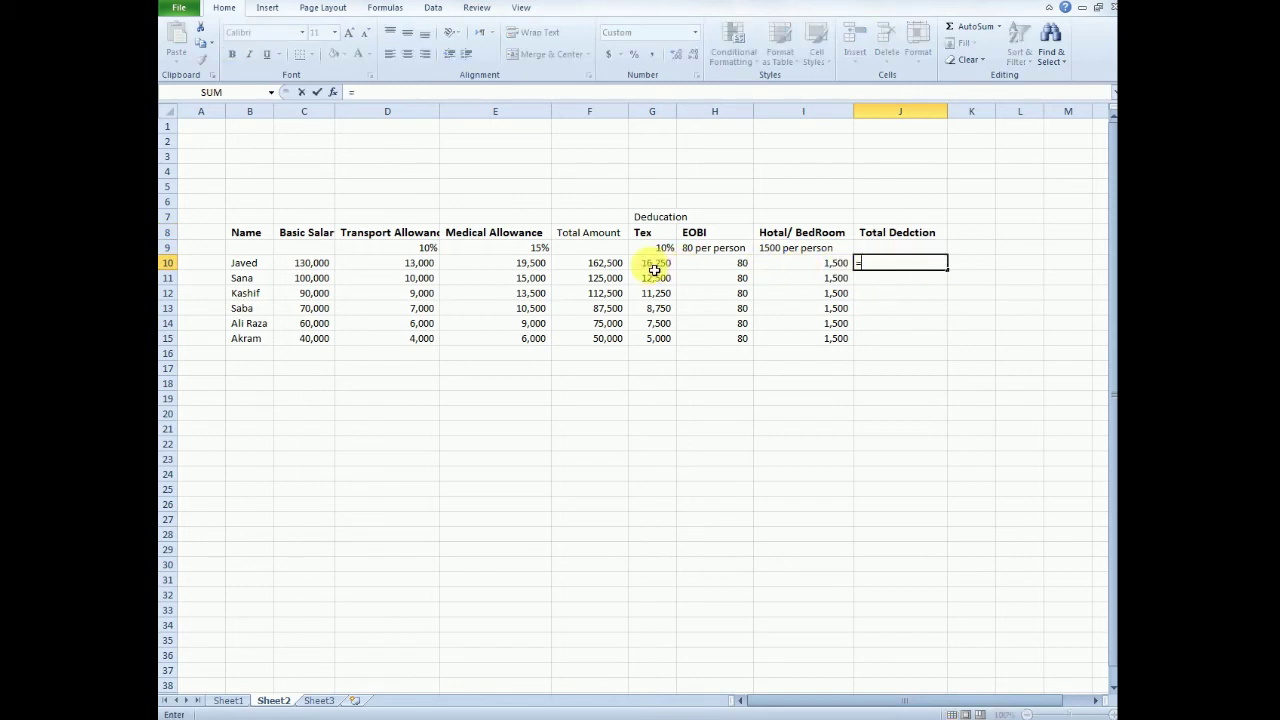
left_click(653, 265)
type("+")
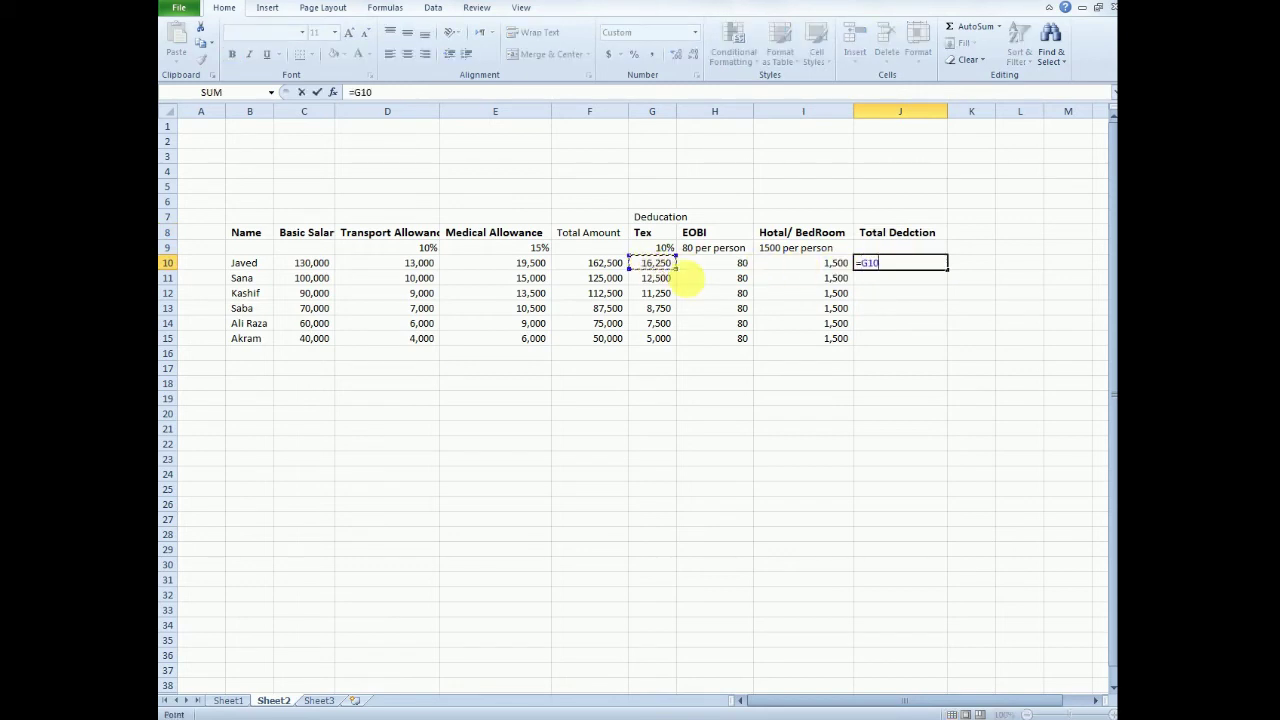
left_click(735, 263)
type("+")
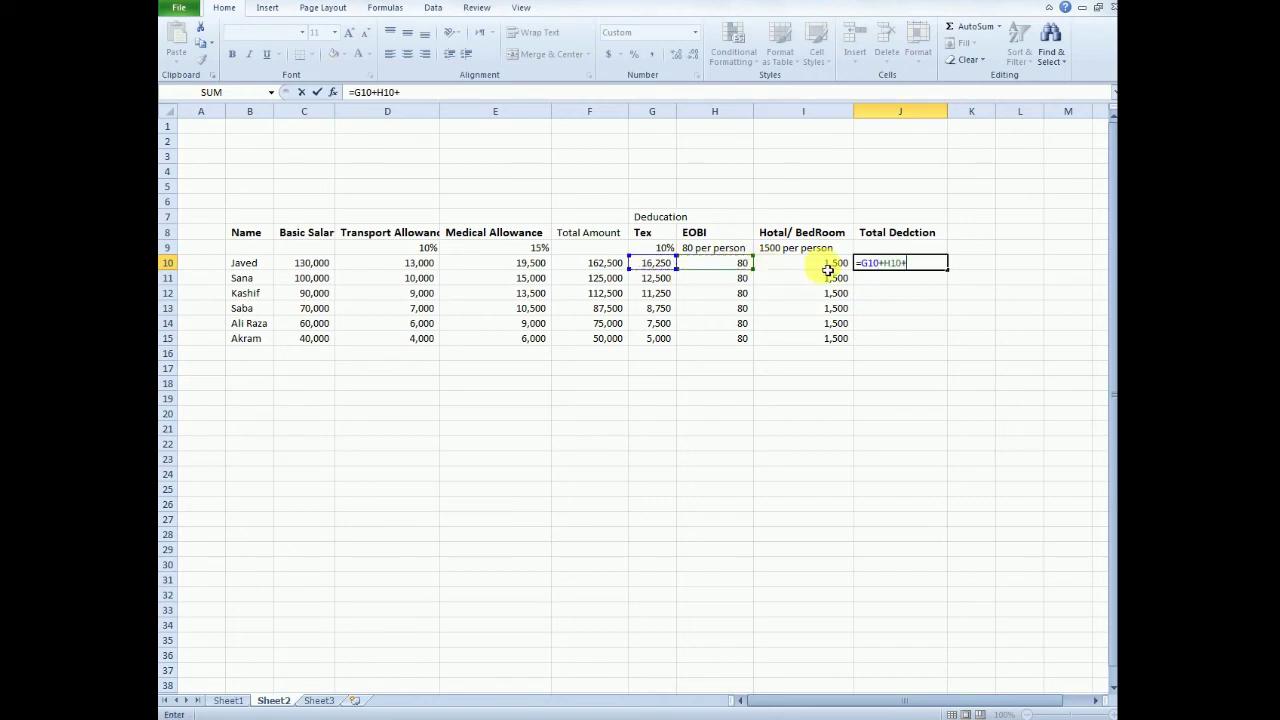
left_click(828, 263)
key("Return")
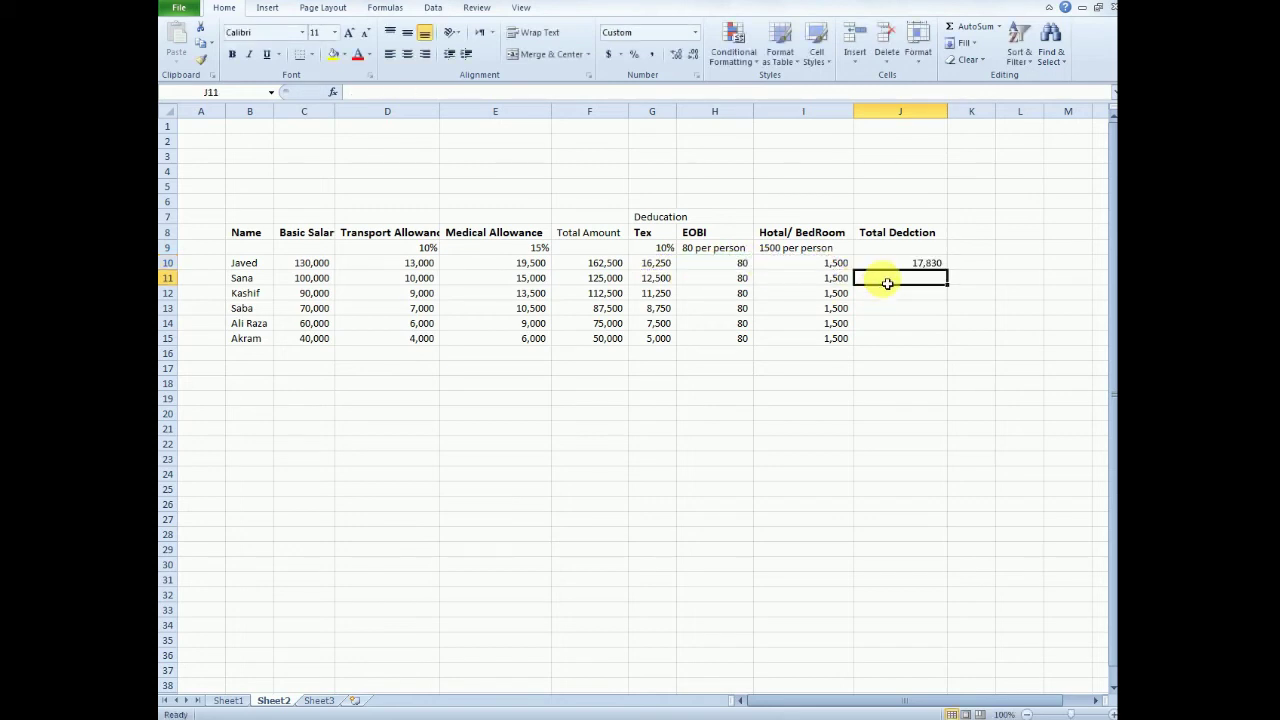
- Fill the total deduction formula down to J15, giving 17,830 down to 6,580
left_click(915, 264)
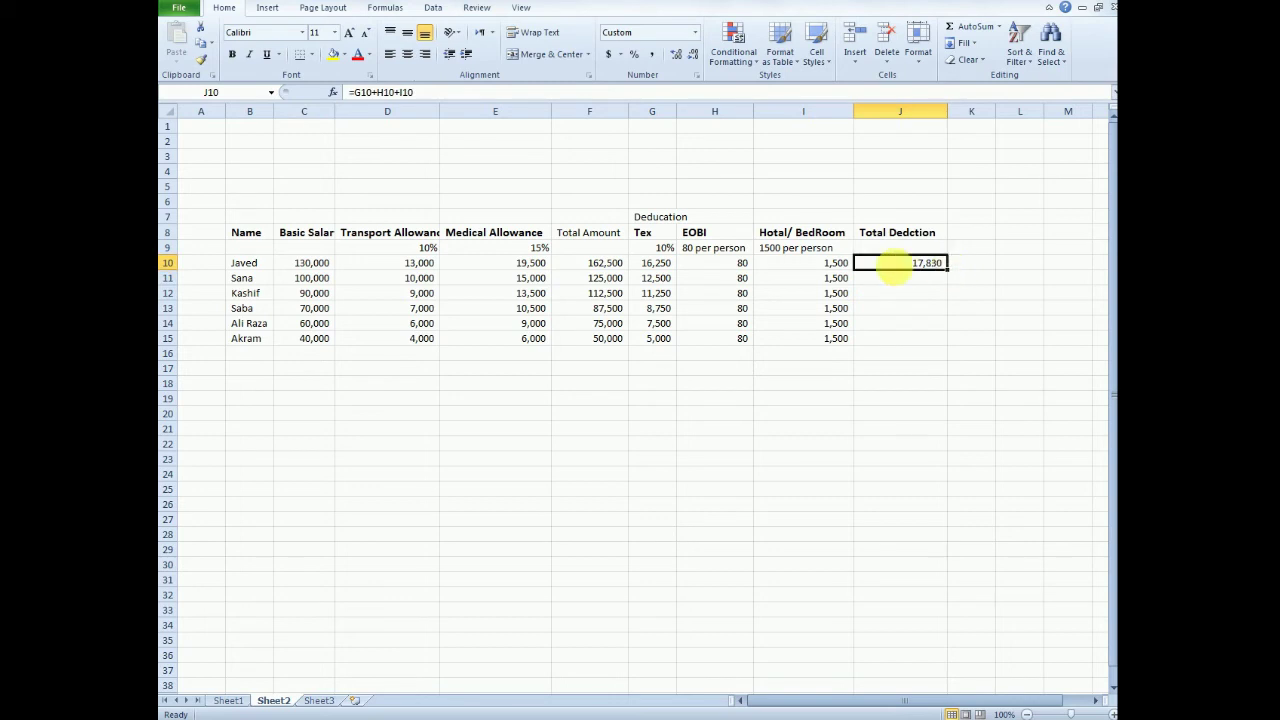
left_click(241, 268)
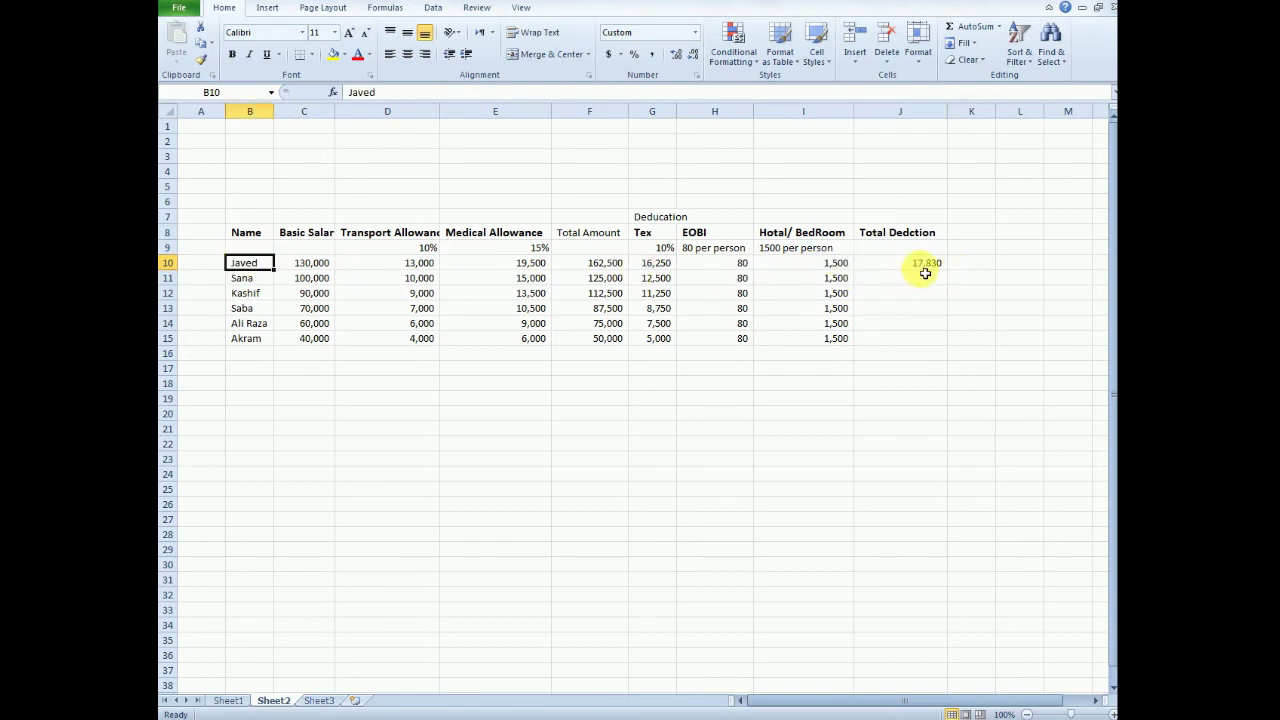
left_click(170, 263)
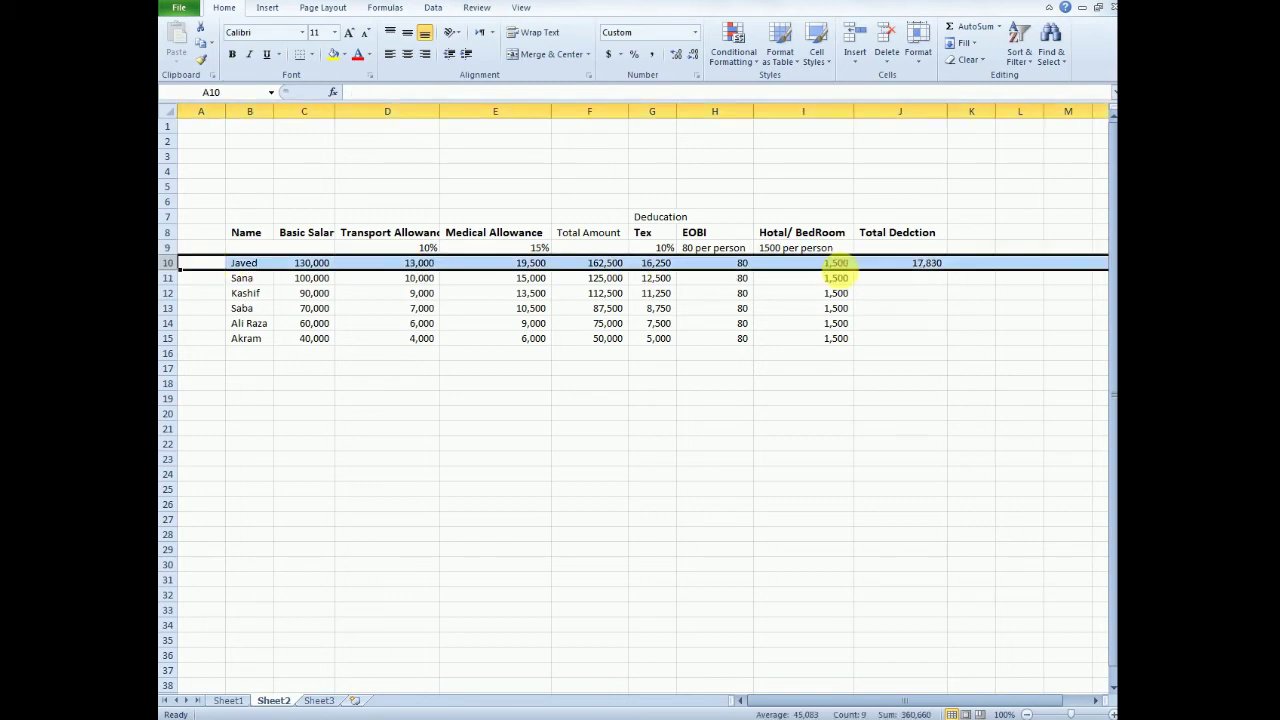
left_click(930, 264)
left_click_drag(949, 270, 937, 340)
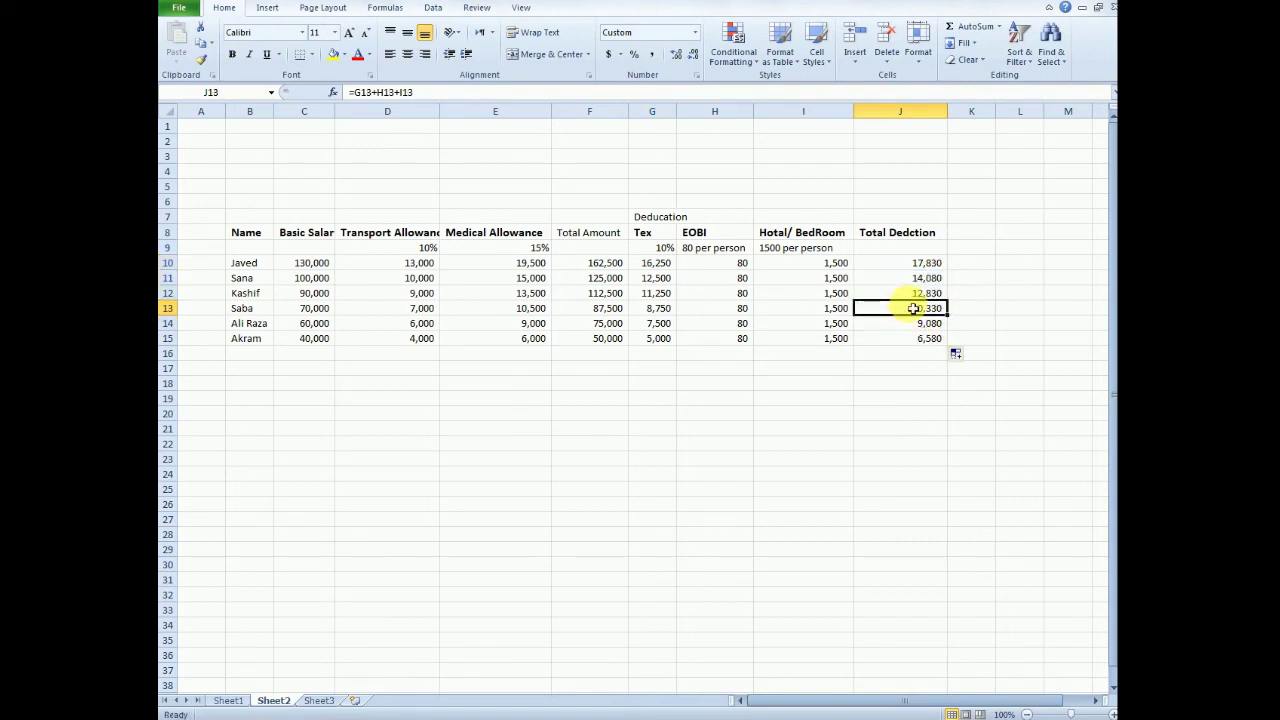
left_click(973, 230)
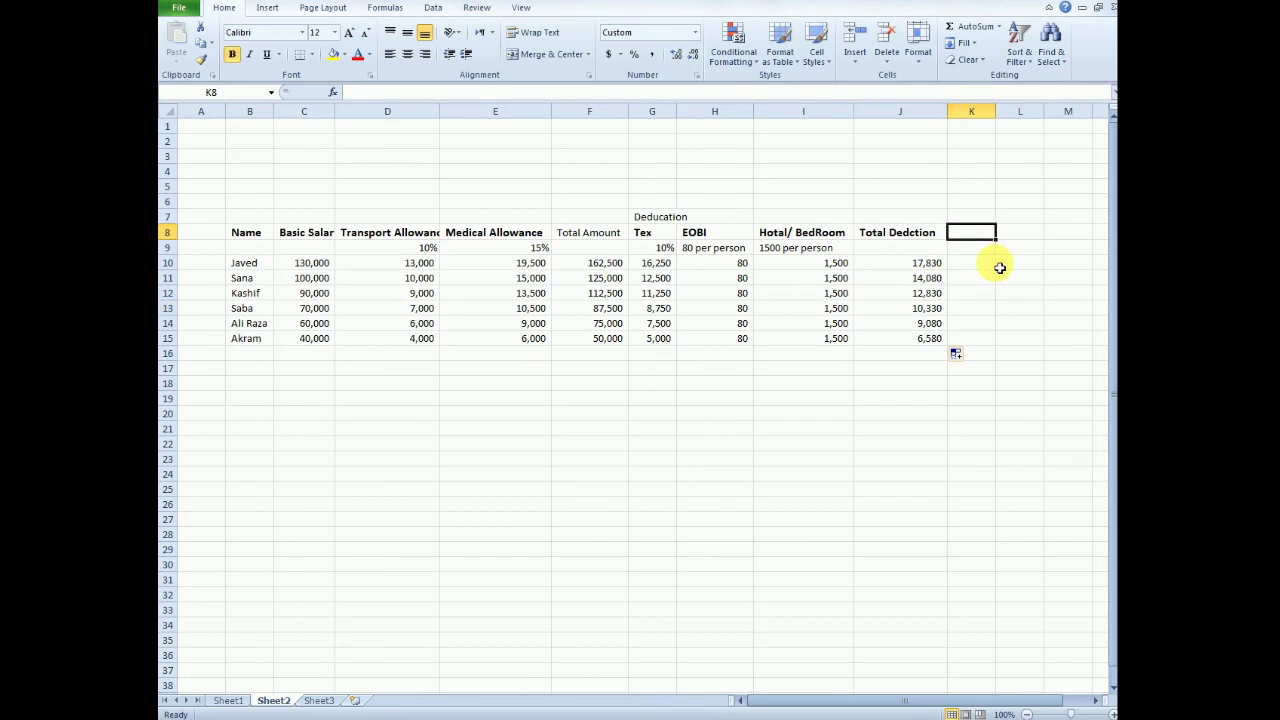
- Type the heading 'Net Payable' in K8 and widen column K to fit
type("Net Payable")
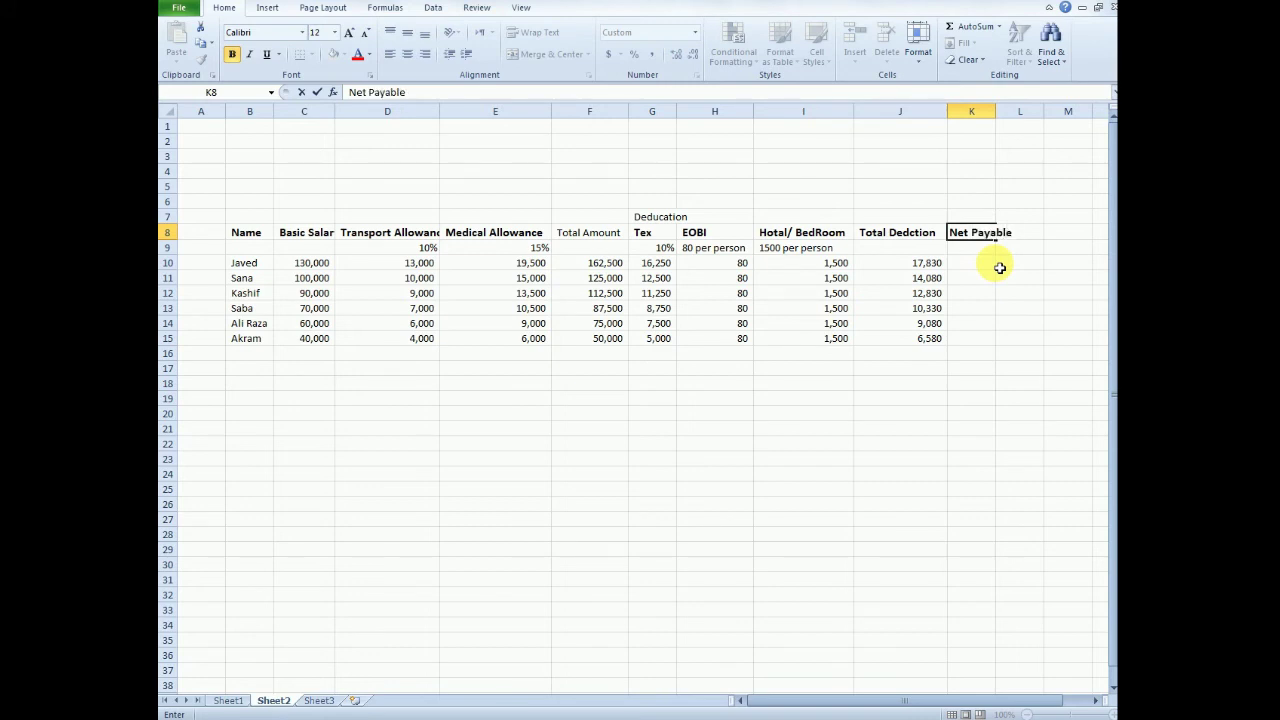
key("Return")
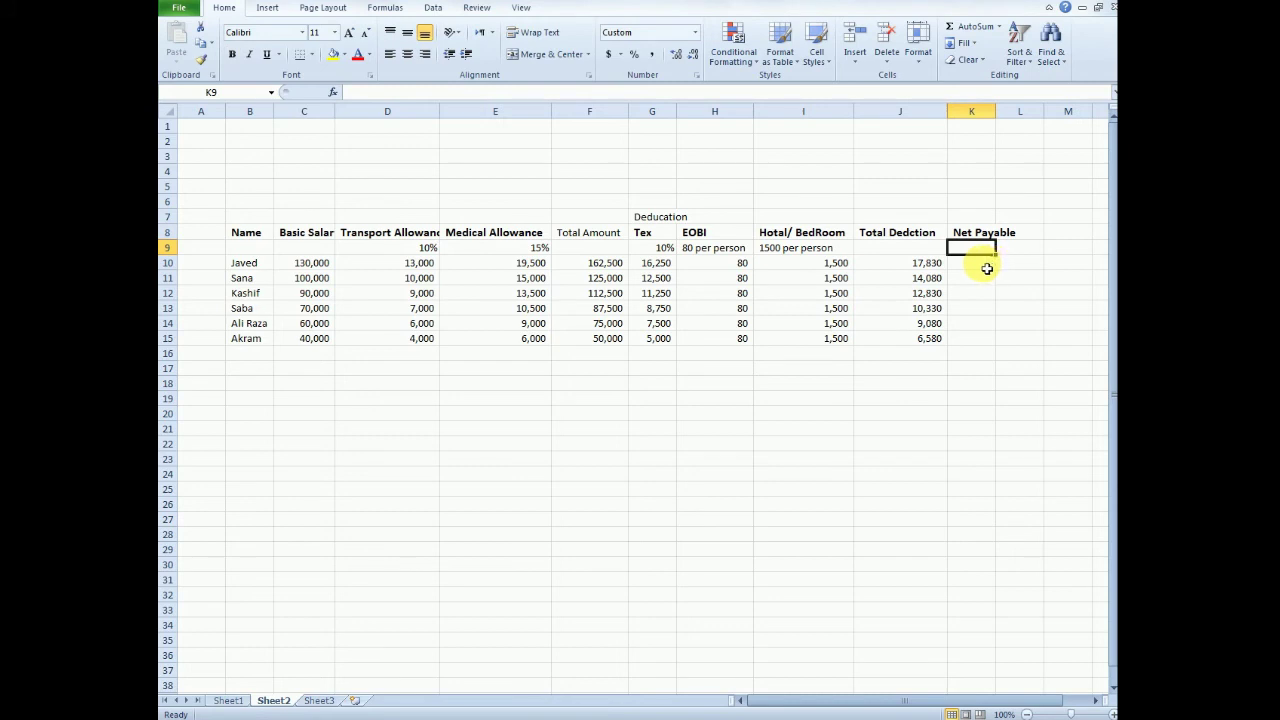
left_click(983, 268)
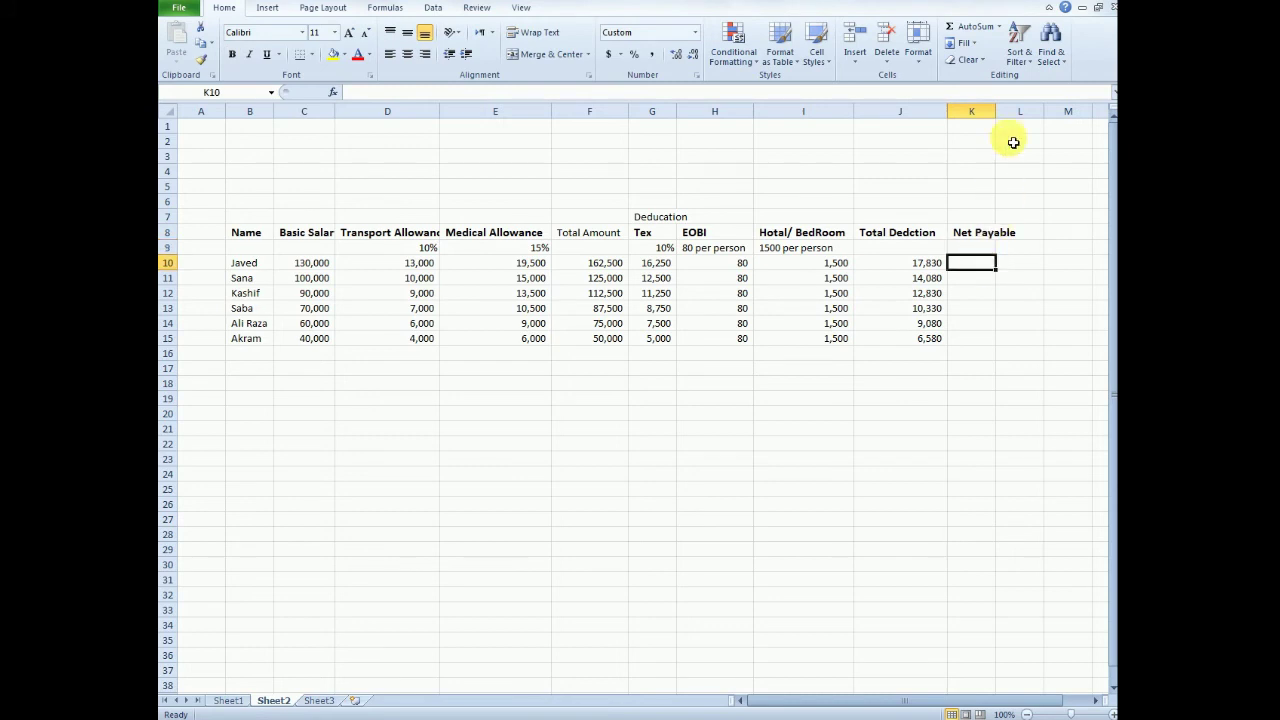
left_click_drag(996, 111, 1024, 111)
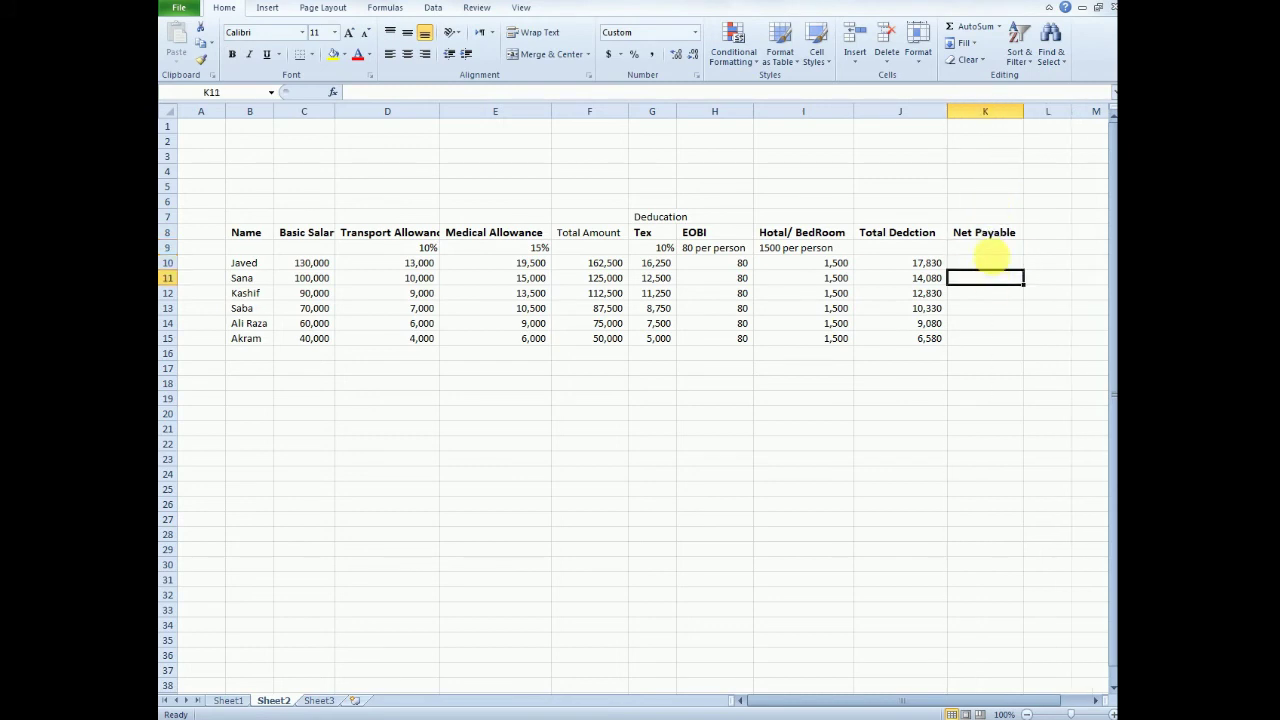
- Enter =F10-J10 in K10 and fill down to K15, giving 144,670 down to 43,420
left_click_drag(988, 268, 997, 262)
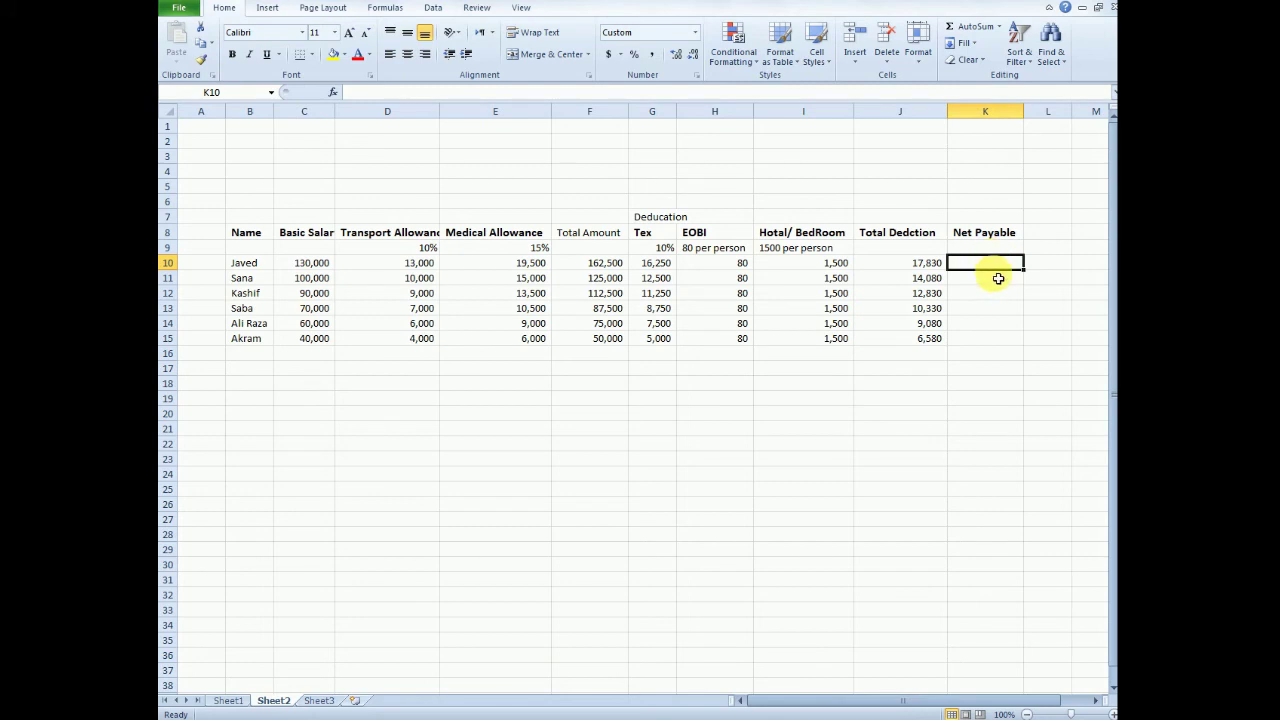
type("=")
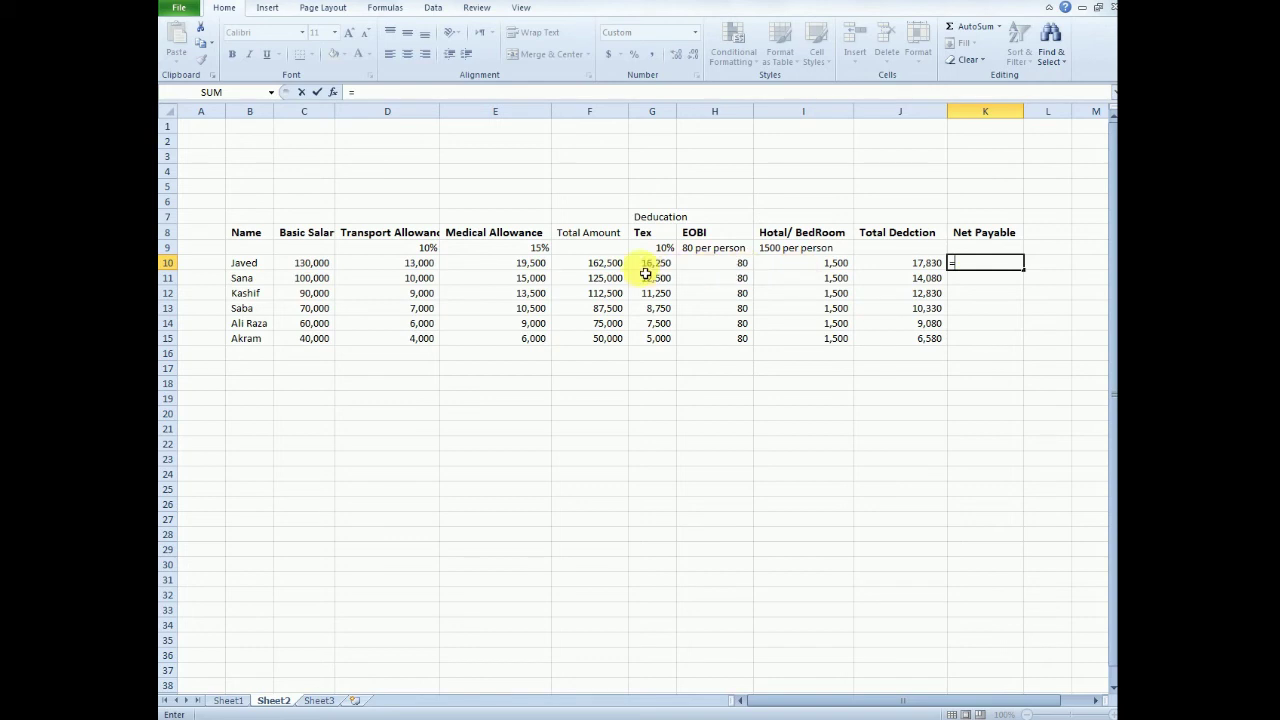
left_click(610, 267)
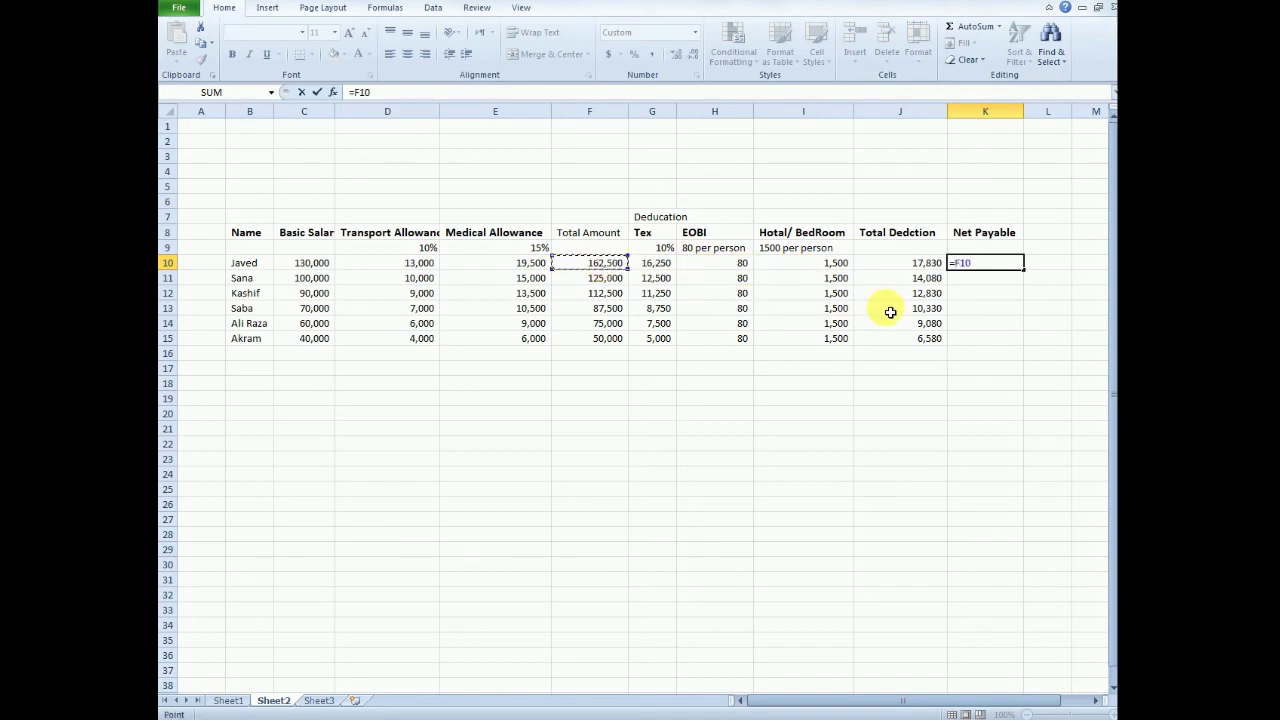
type("-")
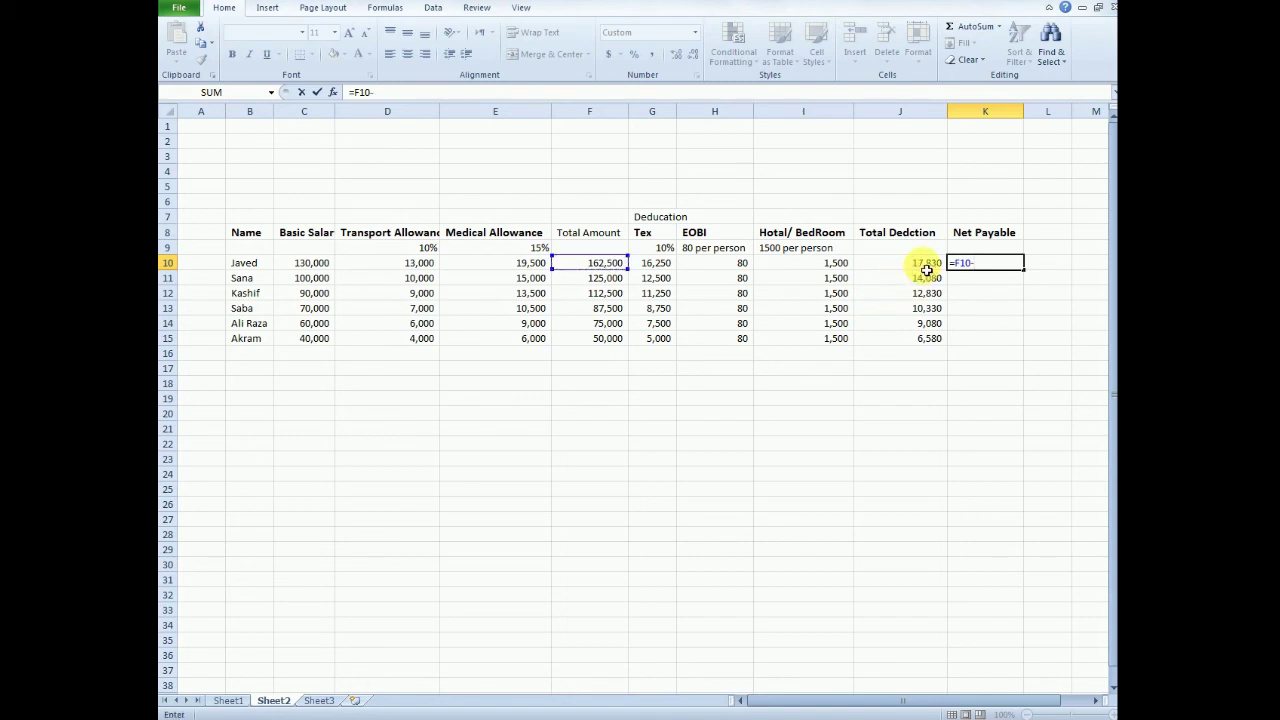
left_click(927, 267)
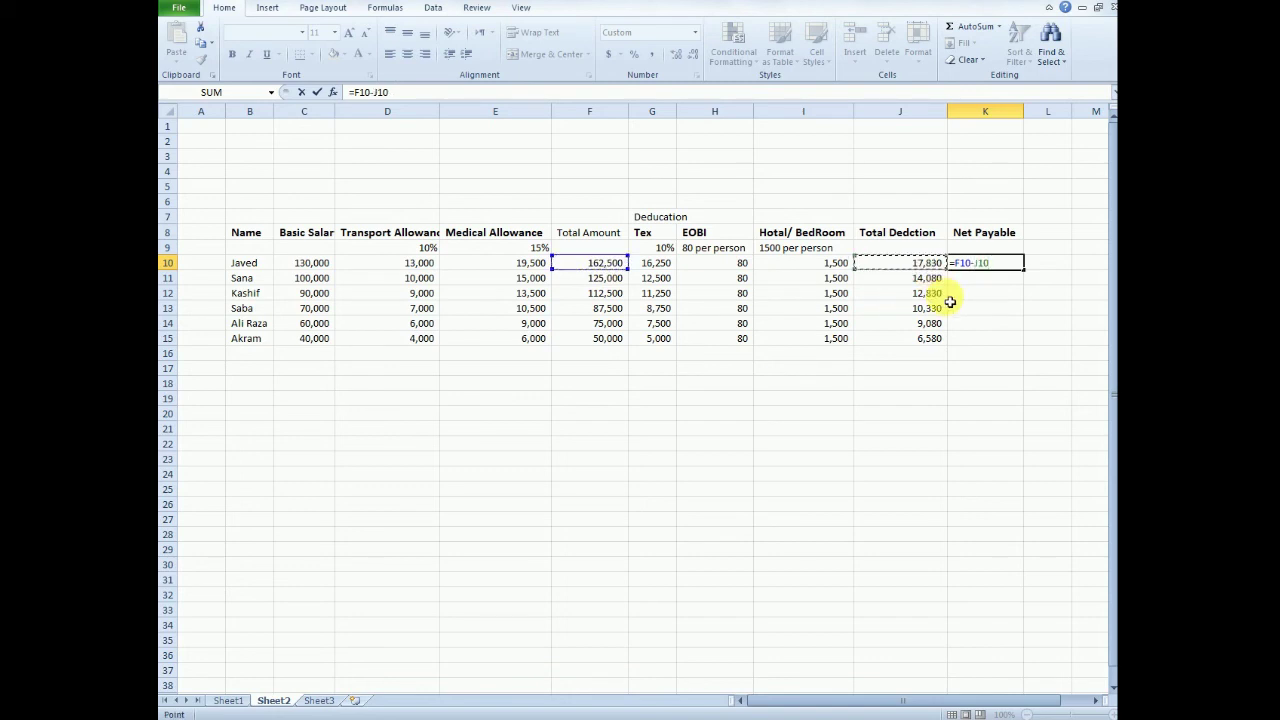
key("Return")
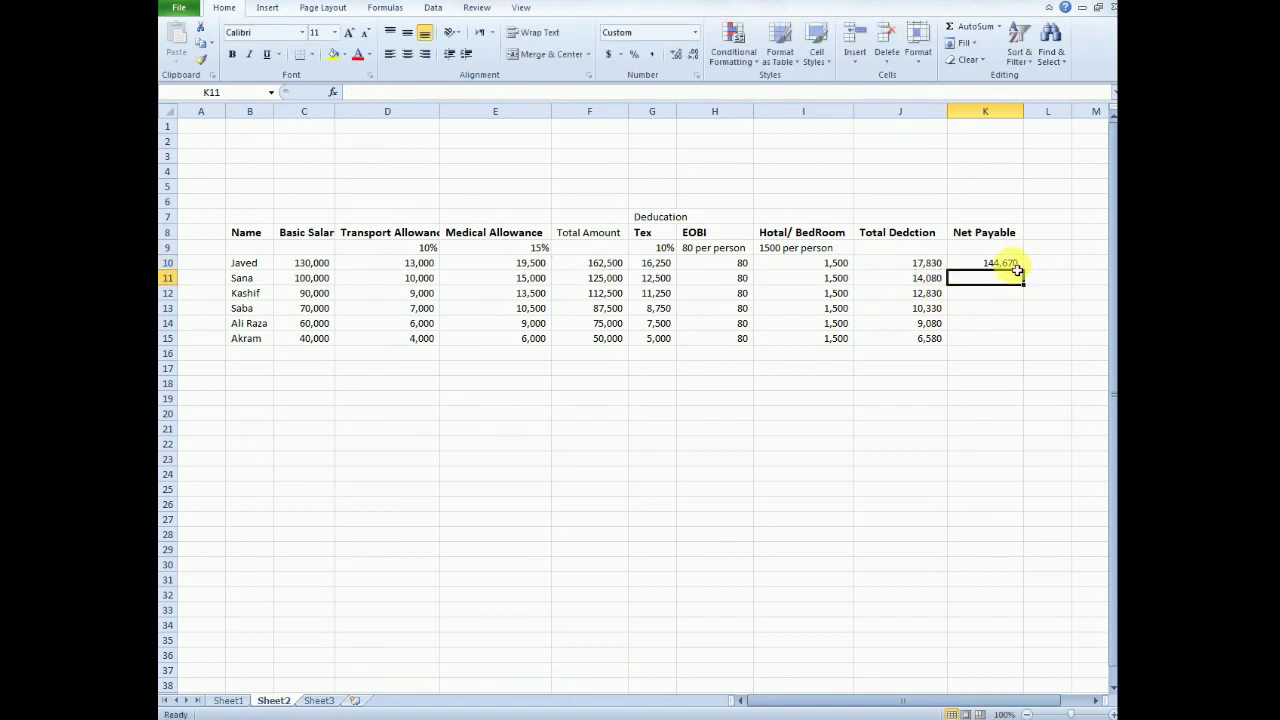
left_click(1012, 265)
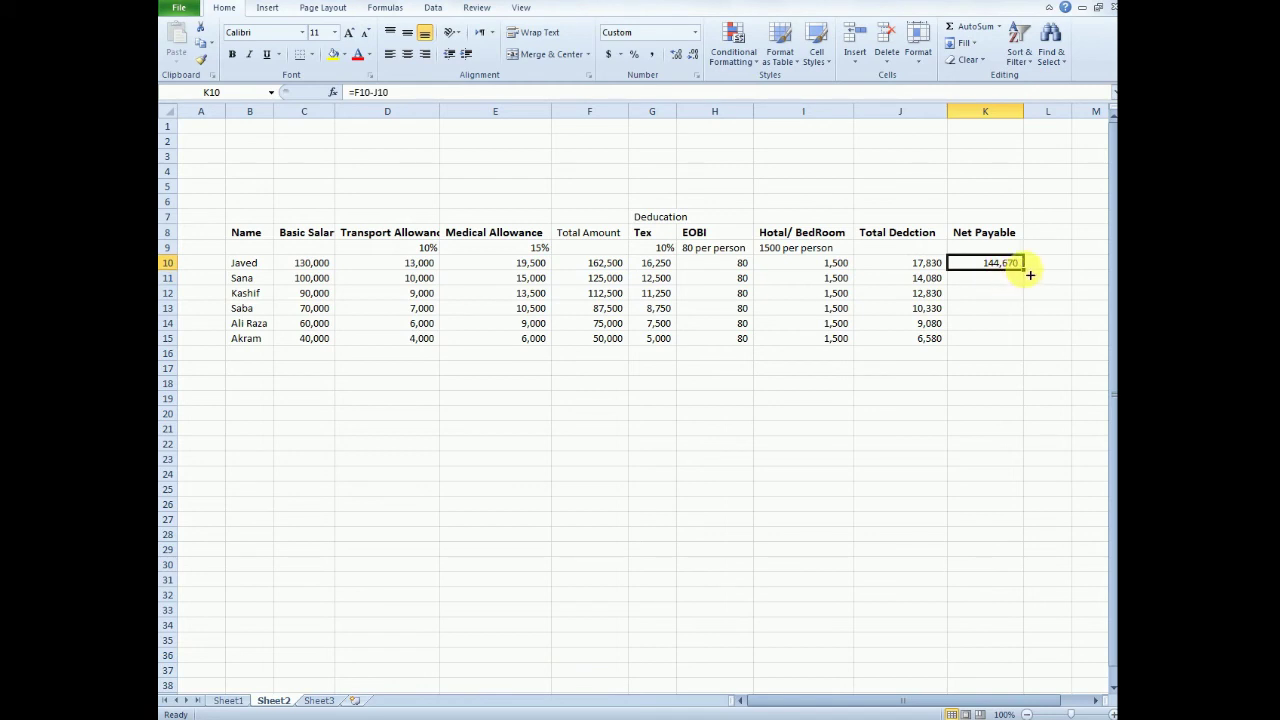
left_click_drag(1029, 274, 993, 362)
left_click(997, 356)
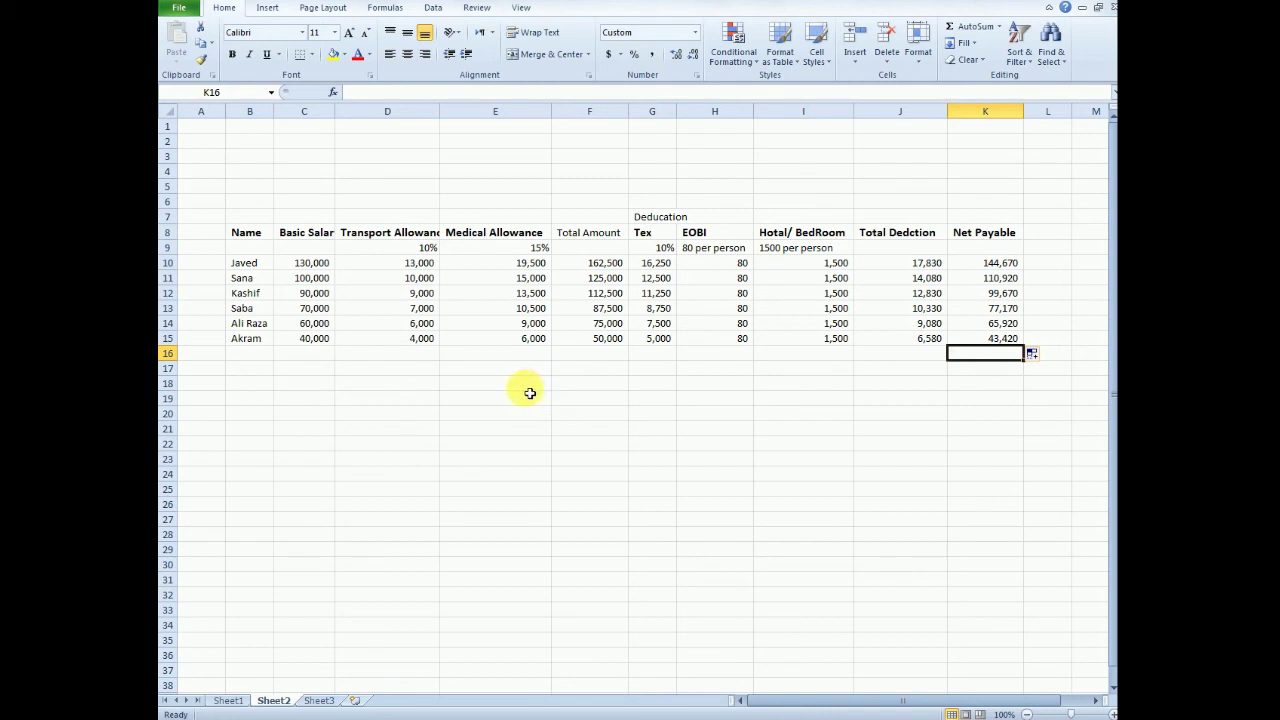
- Merge and centre Deducation over G7:I7, replacing the earlier G7:K7 merge
left_click(865, 371)
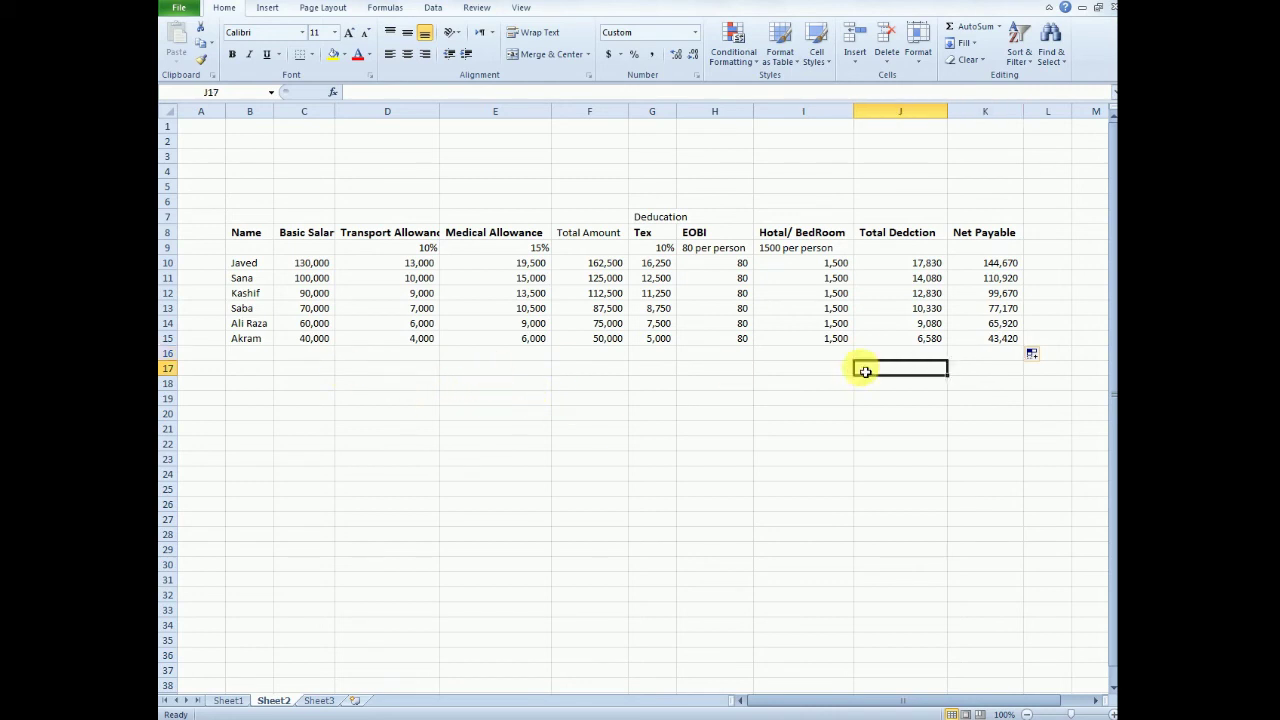
left_click_drag(1005, 238, 1000, 270)
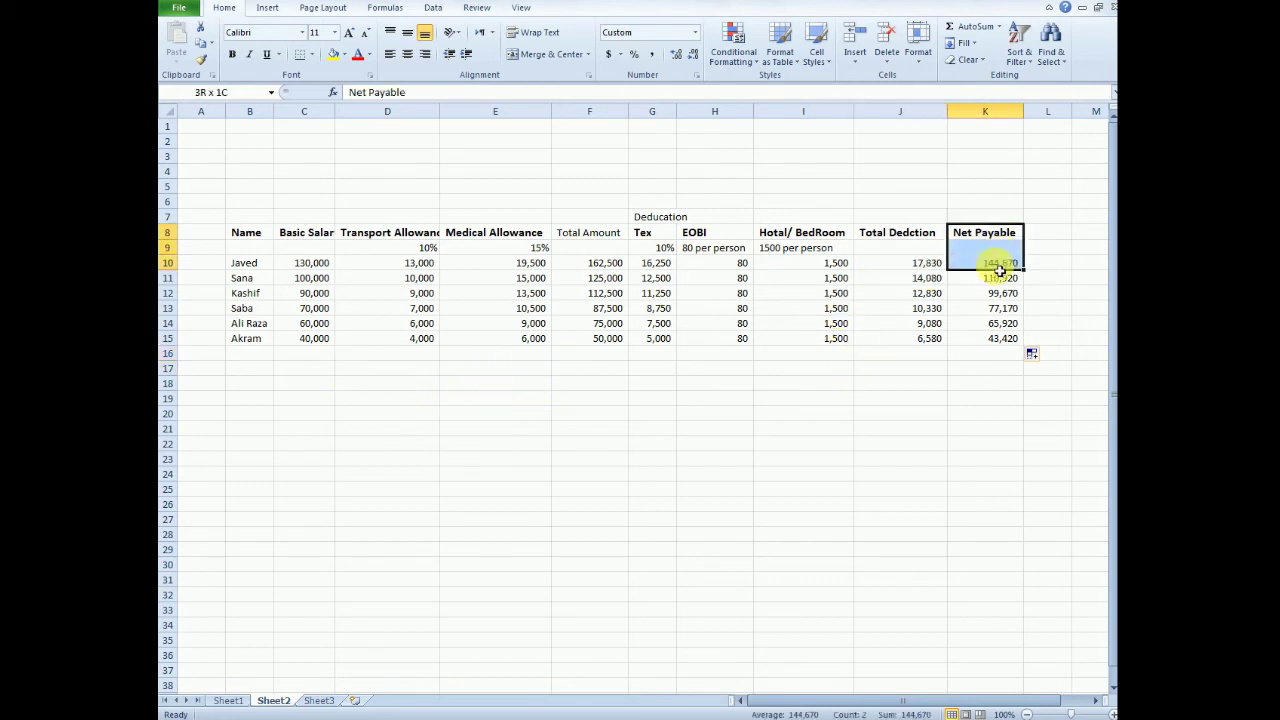
left_click_drag(663, 216, 971, 220)
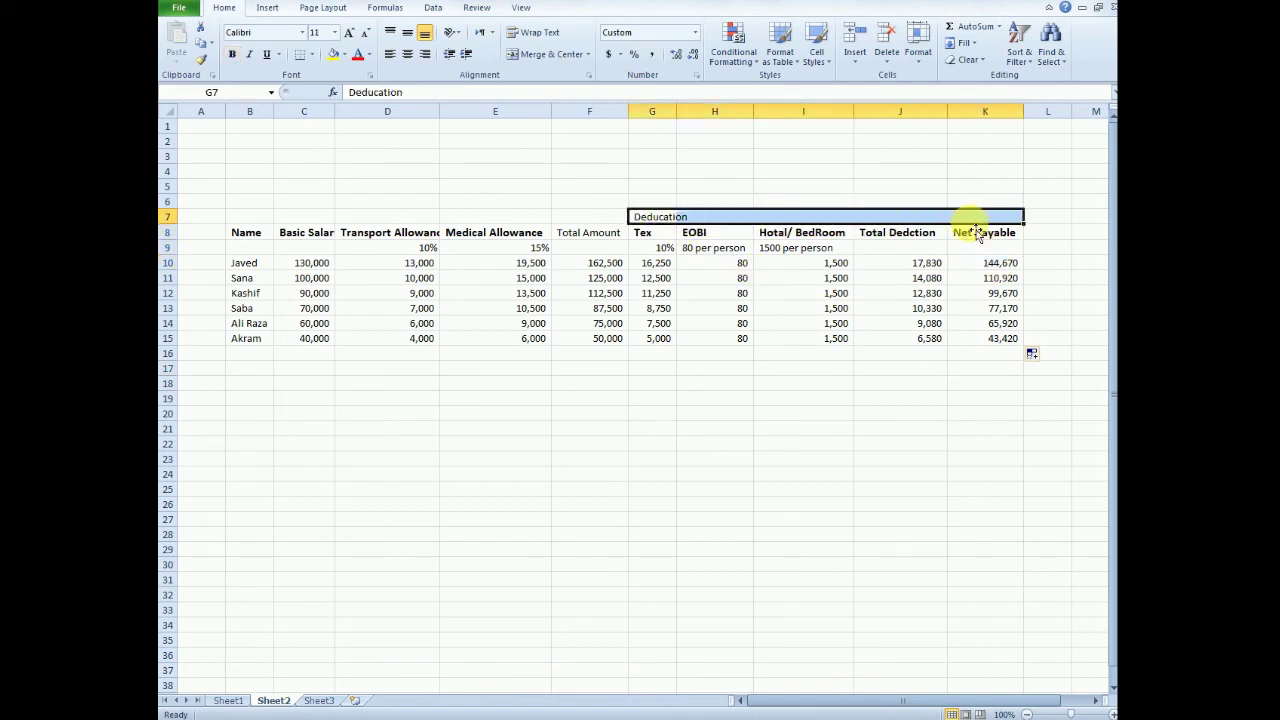
left_click(547, 58)
left_click(737, 236)
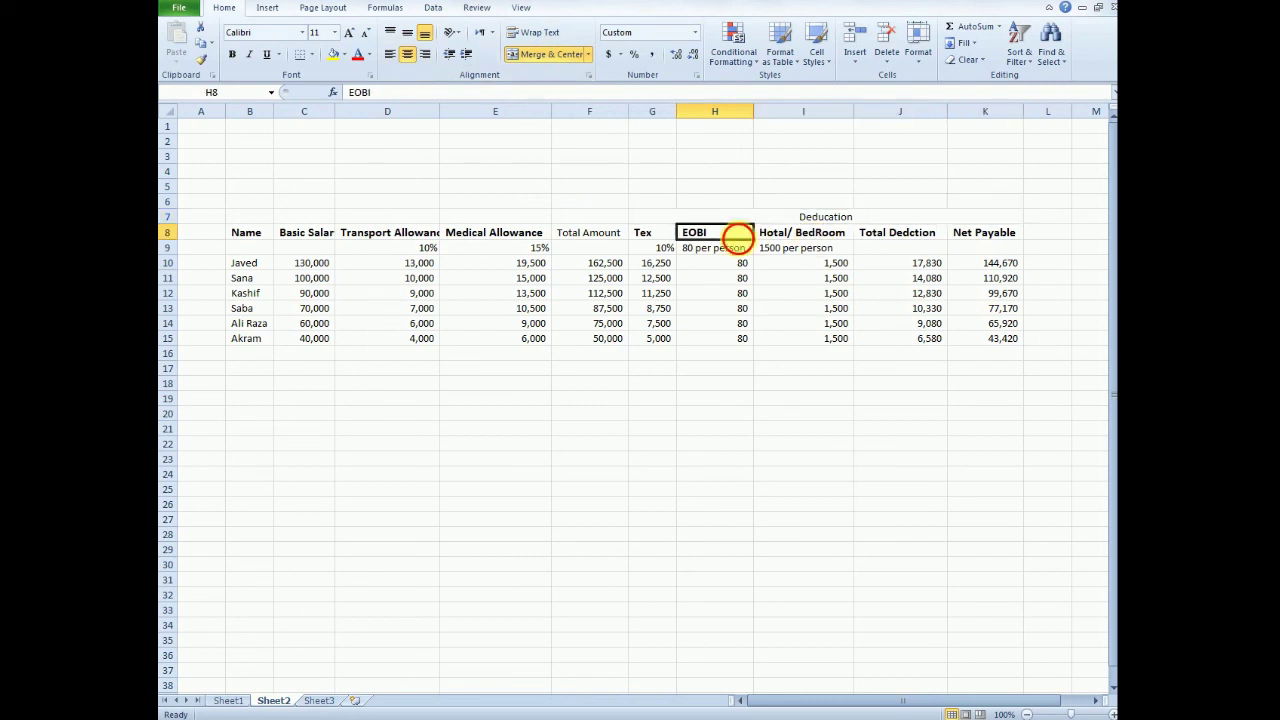
left_click_drag(680, 214, 850, 218)
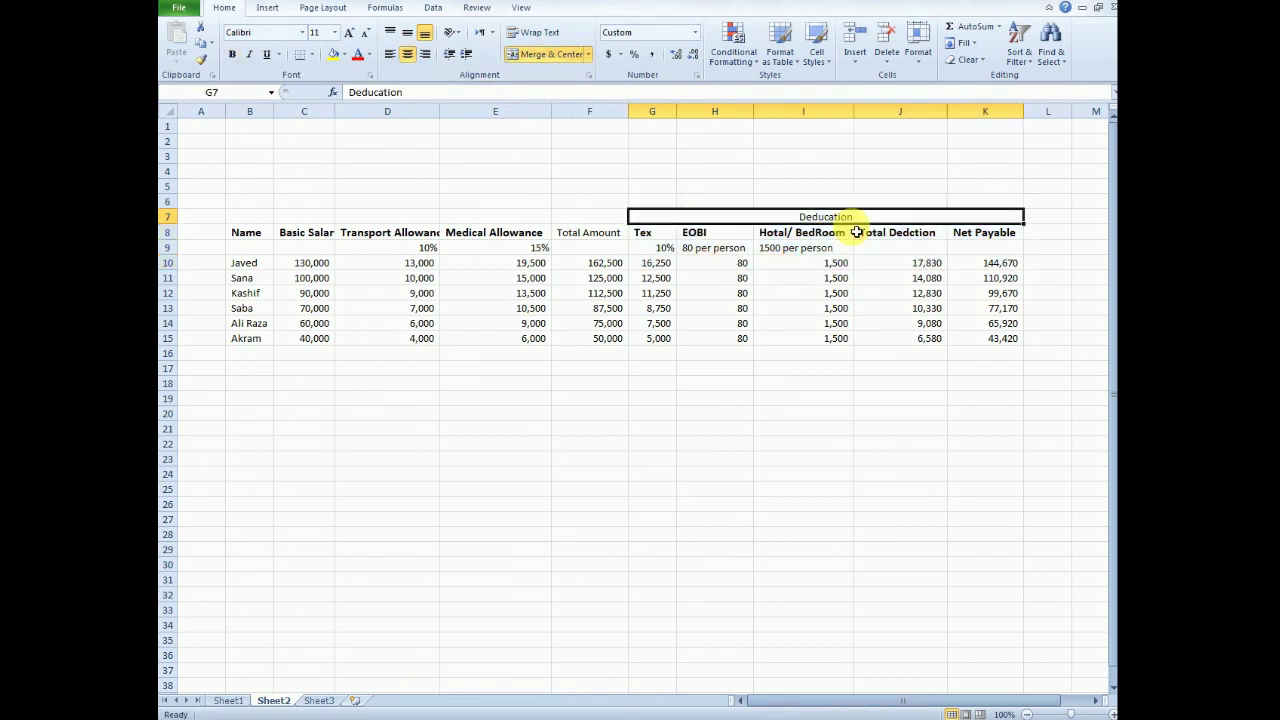
left_click(549, 55)
left_click(766, 236)
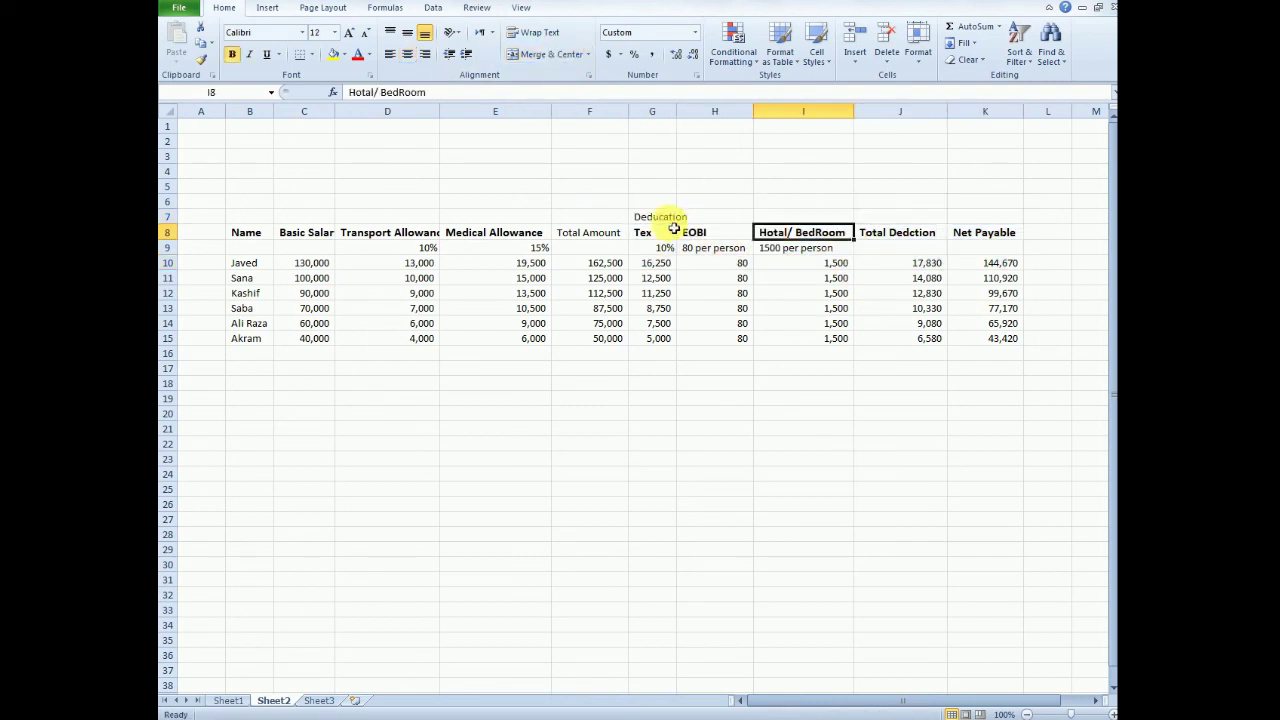
left_click_drag(668, 217, 833, 221)
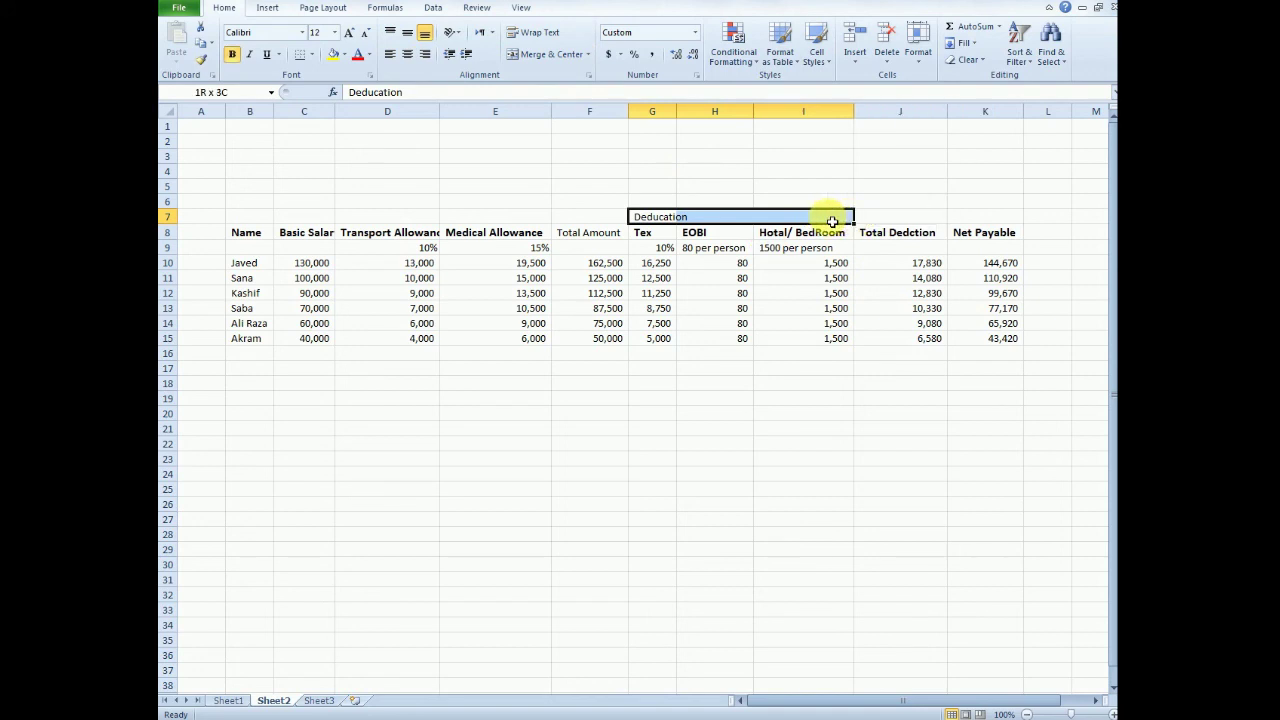
left_click(549, 55)
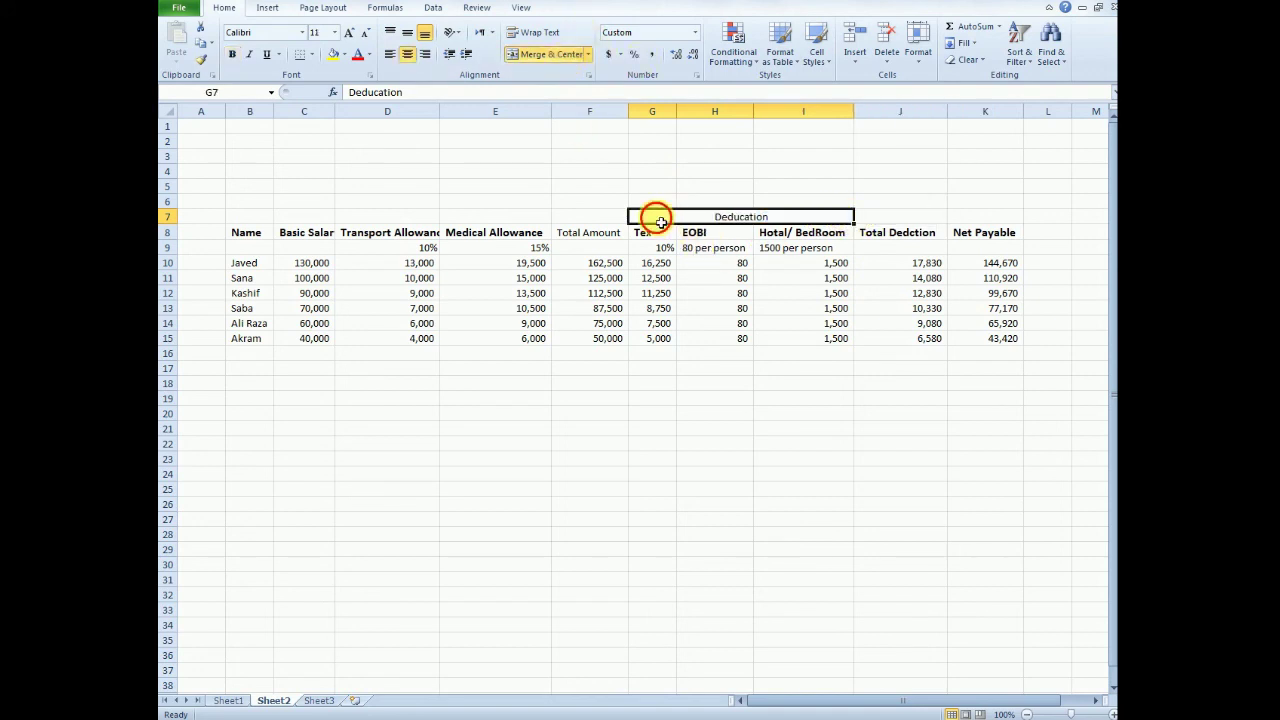
left_click_drag(661, 222, 666, 246)
left_click(590, 250)
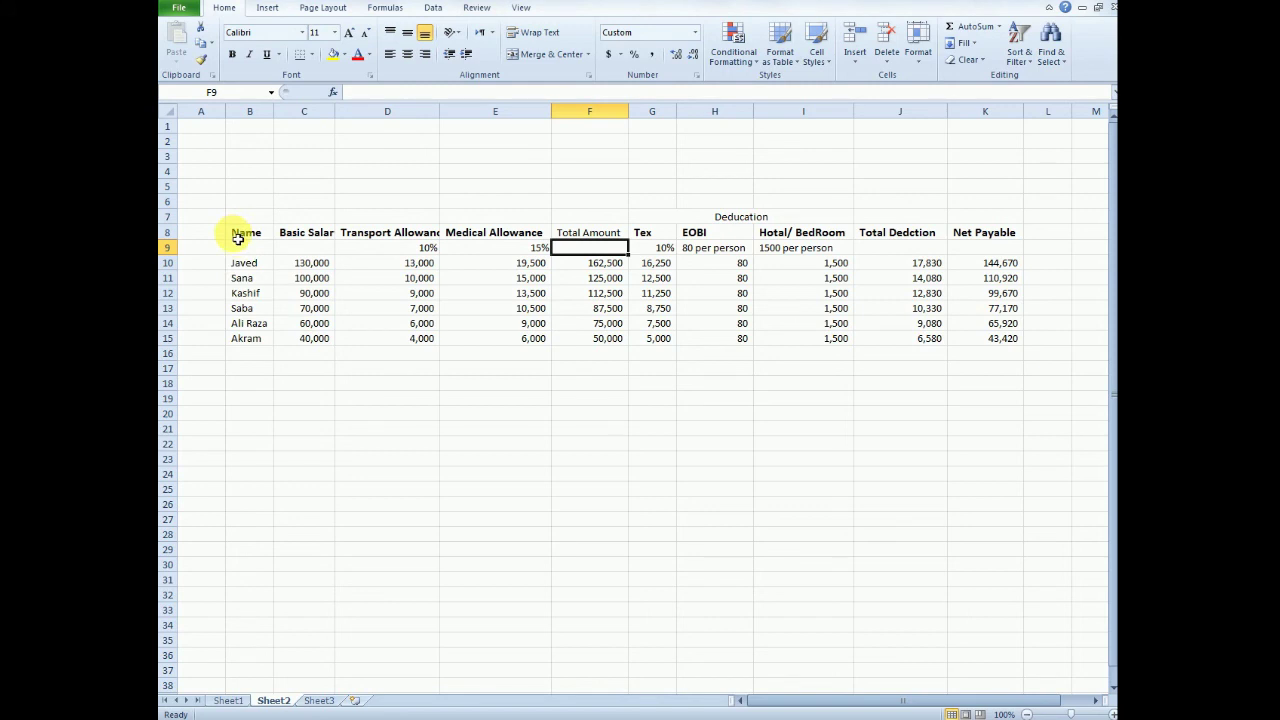
- Apply All Borders to B8:F15, from Name through Total Amount
mouse_move(238, 238)
left_mouse_down()
mouse_move(518, 352)
mouse_move(579, 355)
mouse_move(586, 338)
left_mouse_up()
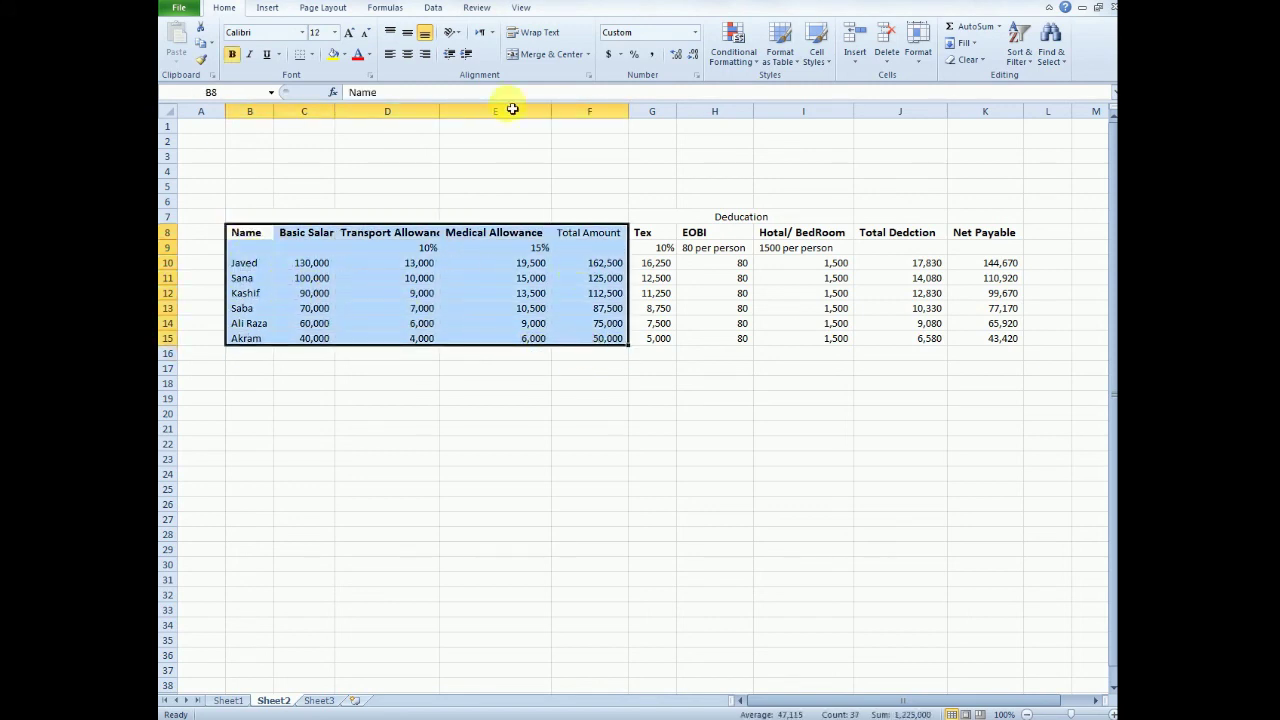
left_click(312, 55)
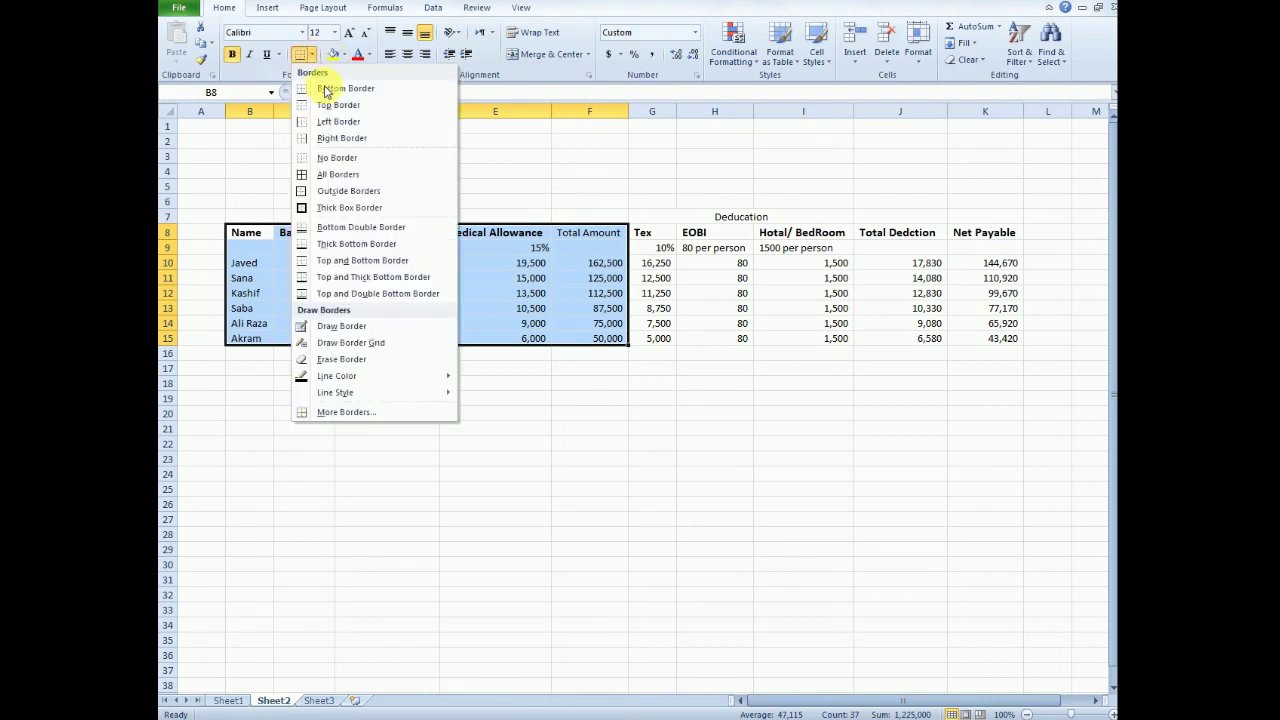
left_click(350, 173)
left_click(714, 278)
- Apply All Borders to G8:K15, from Tex through Net Payable
left_click_drag(643, 232, 994, 345)
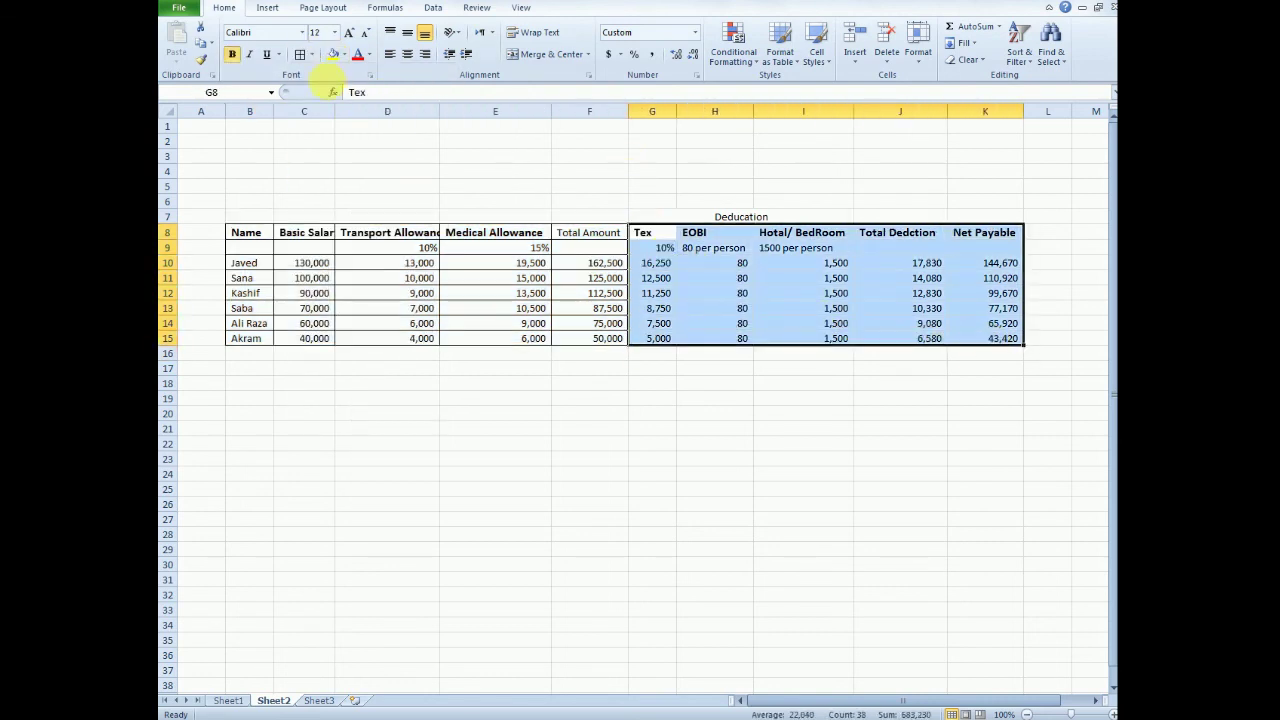
left_click(305, 56)
left_click(423, 249)
left_click(491, 322)
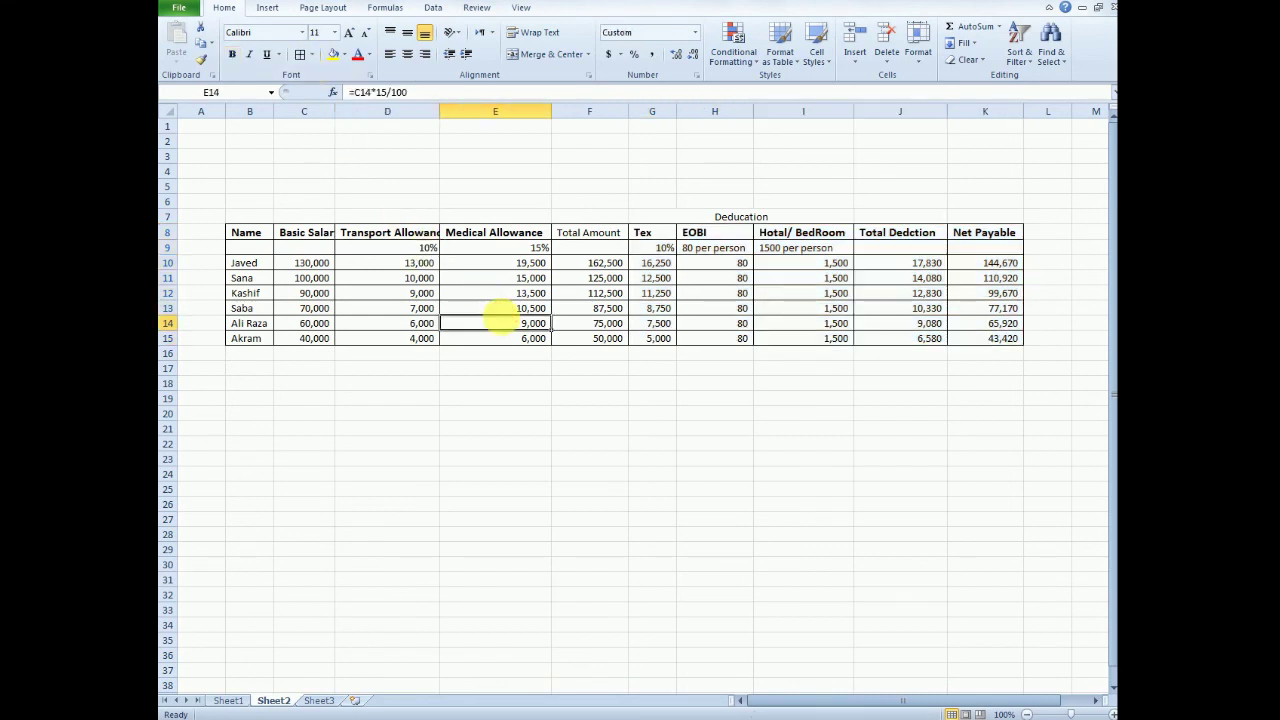
left_click(255, 238)
left_click(310, 247)
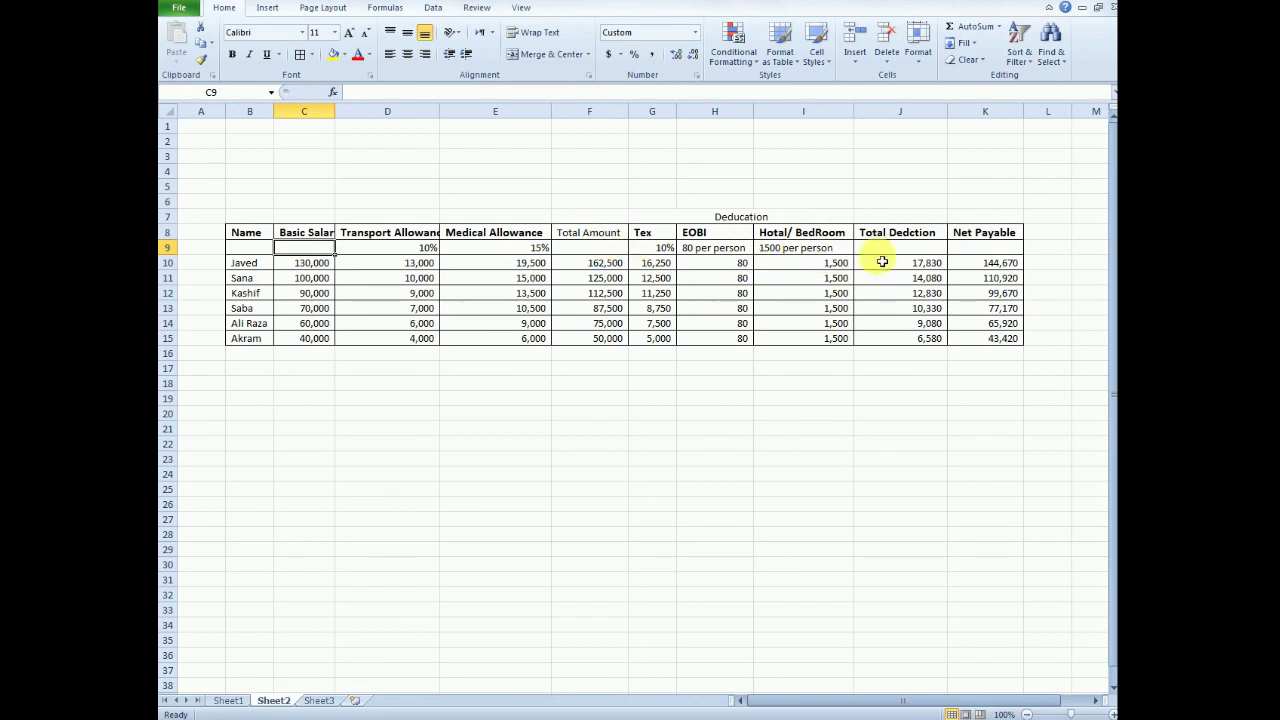
left_click(975, 247)
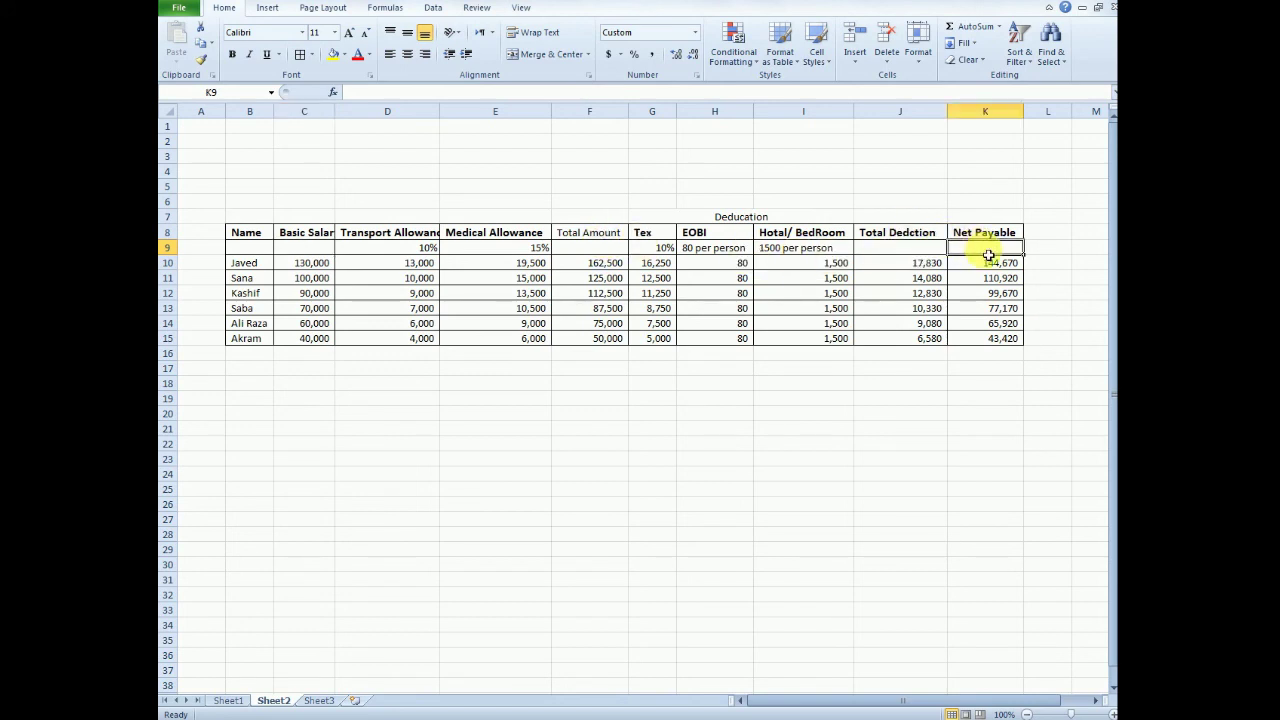
left_click(976, 353)
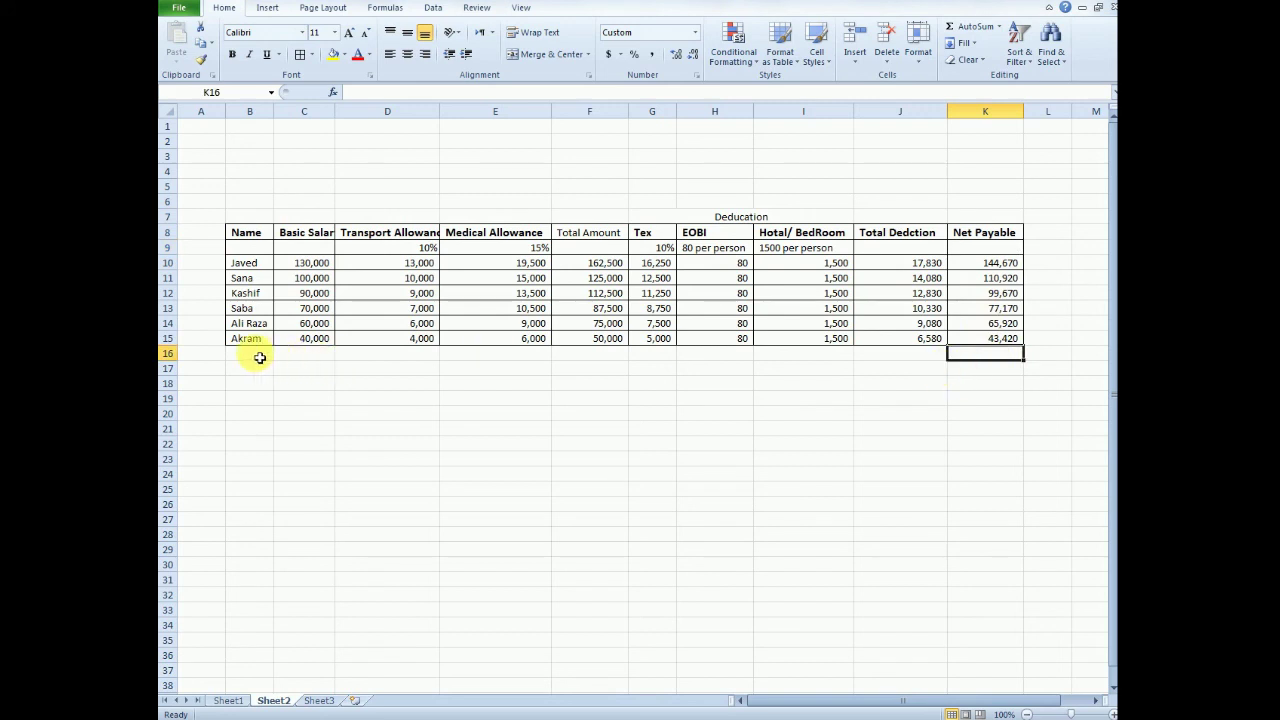
- AutoFit column D so the full 'Transport Allowance' heading fits
left_click_drag(258, 356, 295, 358)
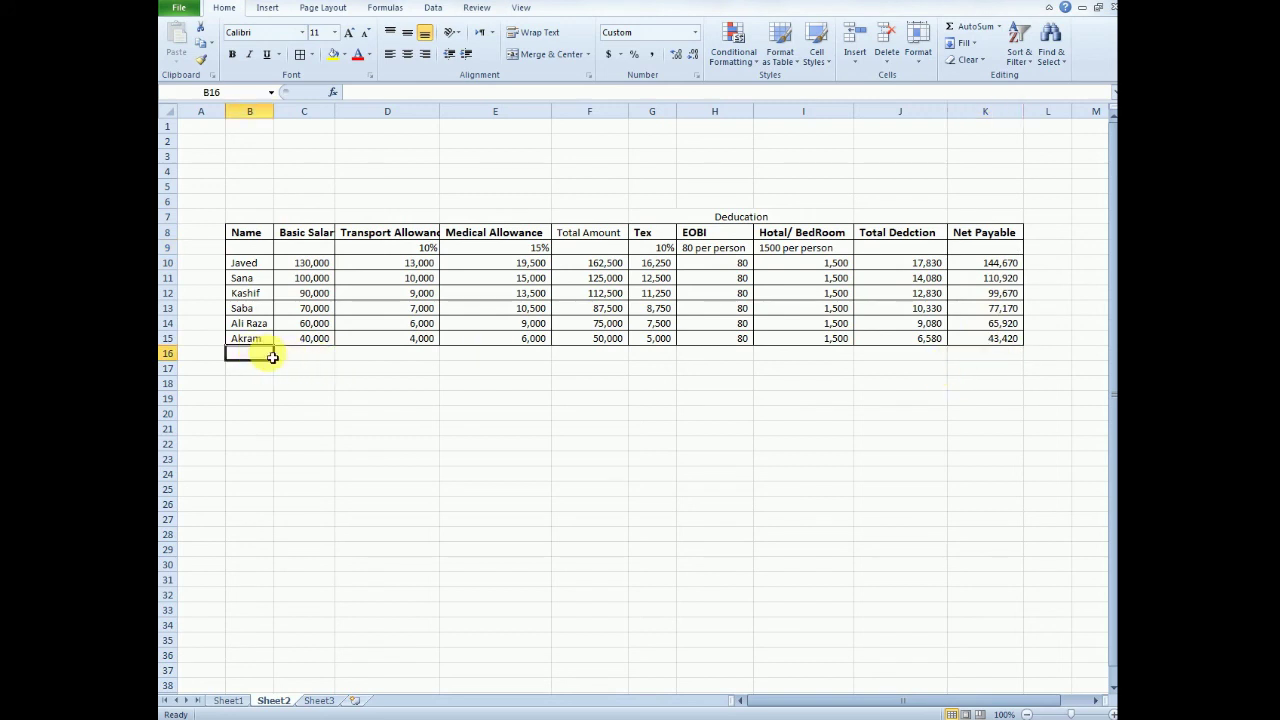
left_click(354, 370)
left_click(269, 356)
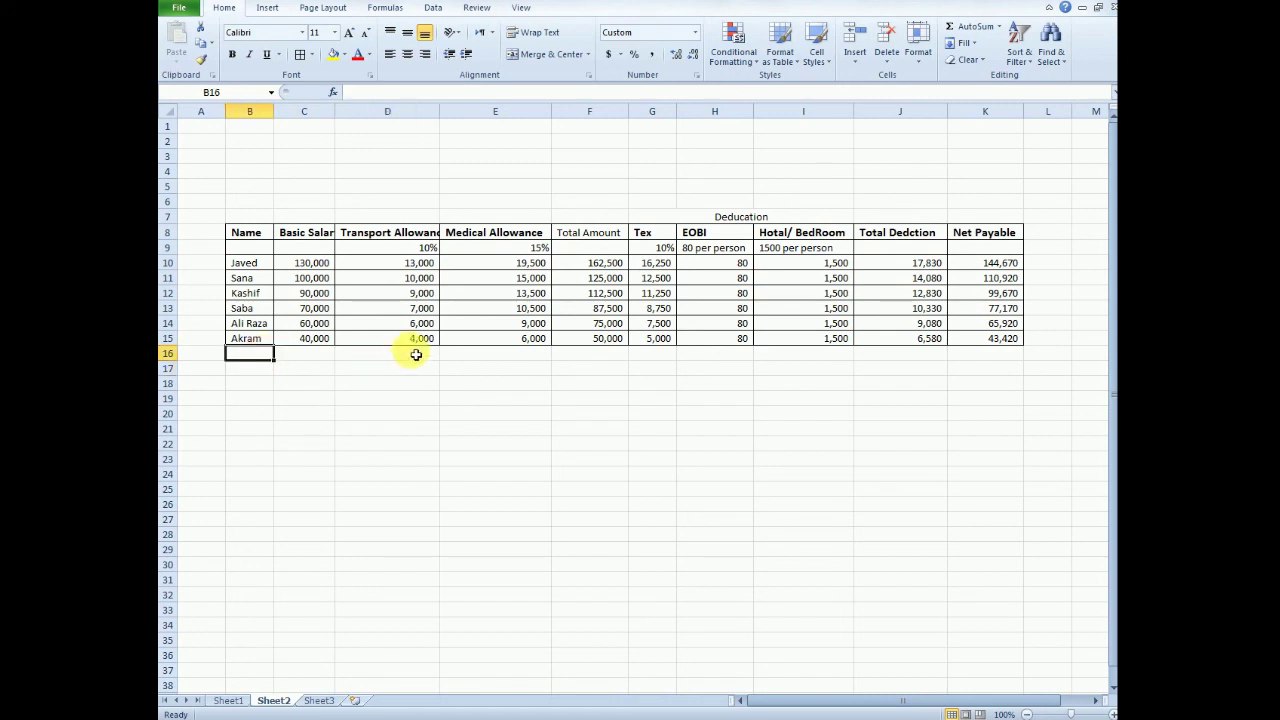
double_click(439, 111)
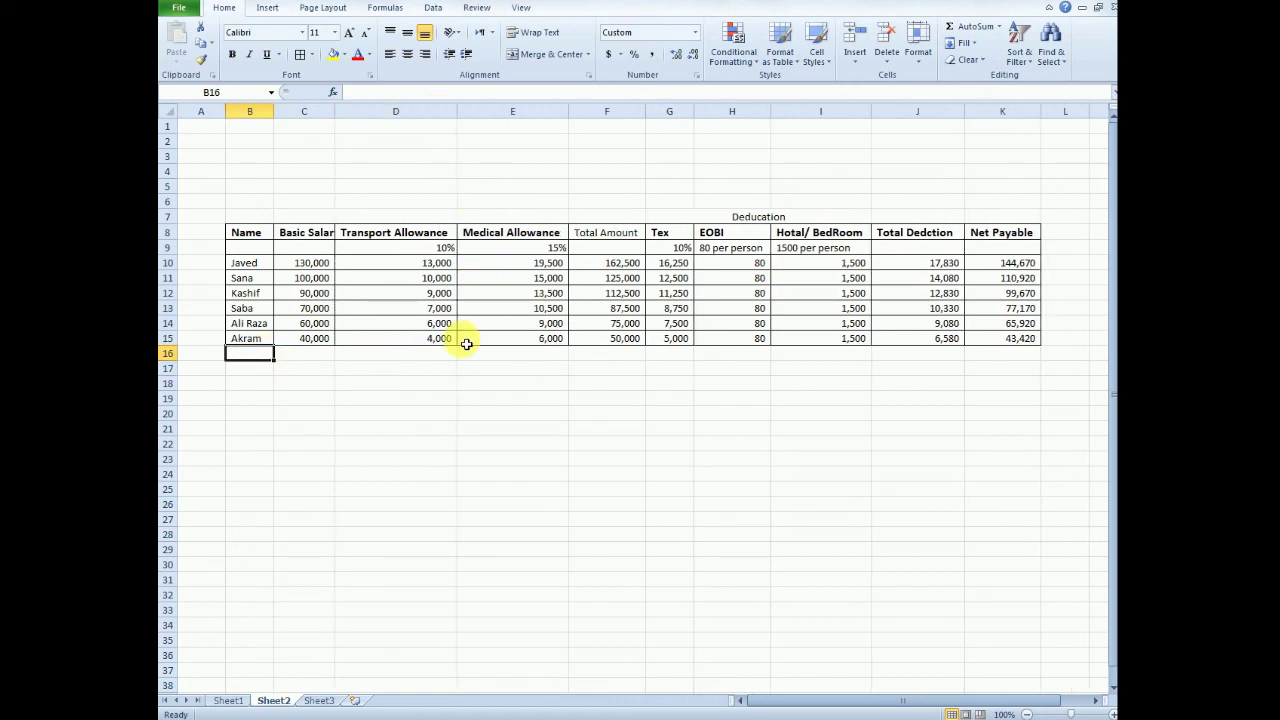
left_click(1000, 353)
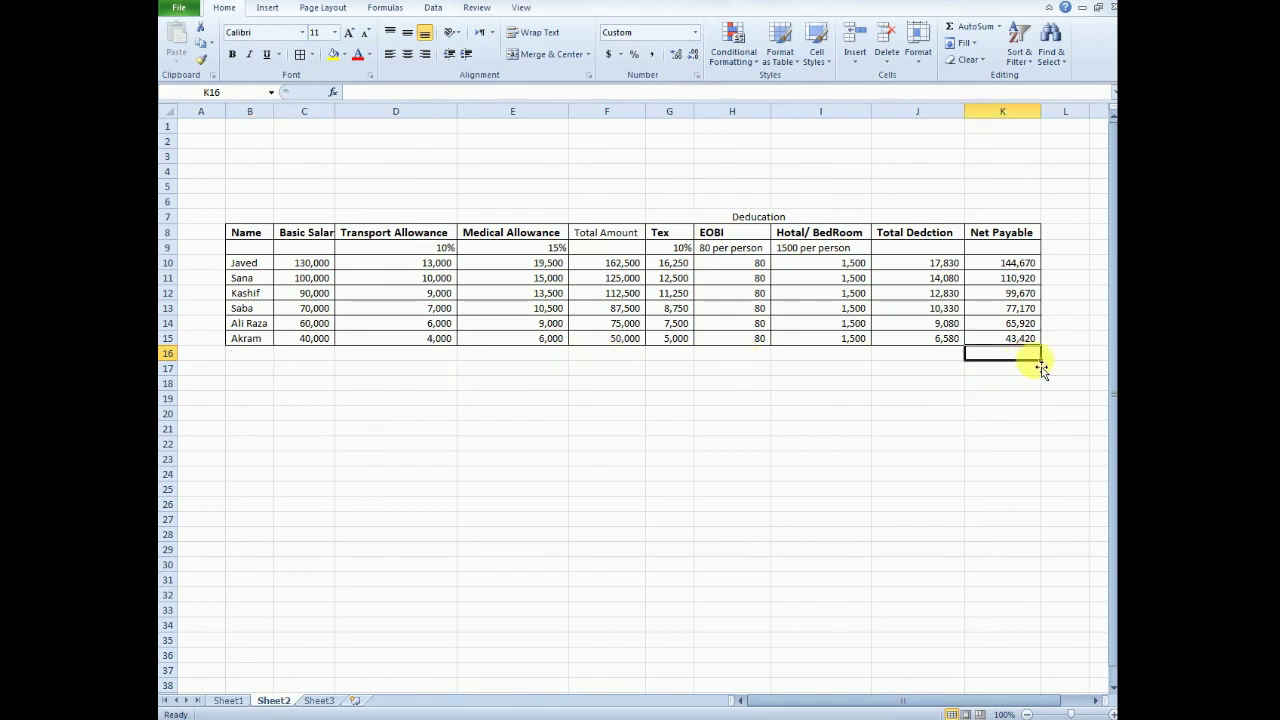
- Enter =SUM(J10,J15) in J16 to total deductions as 24,410
key("Left")
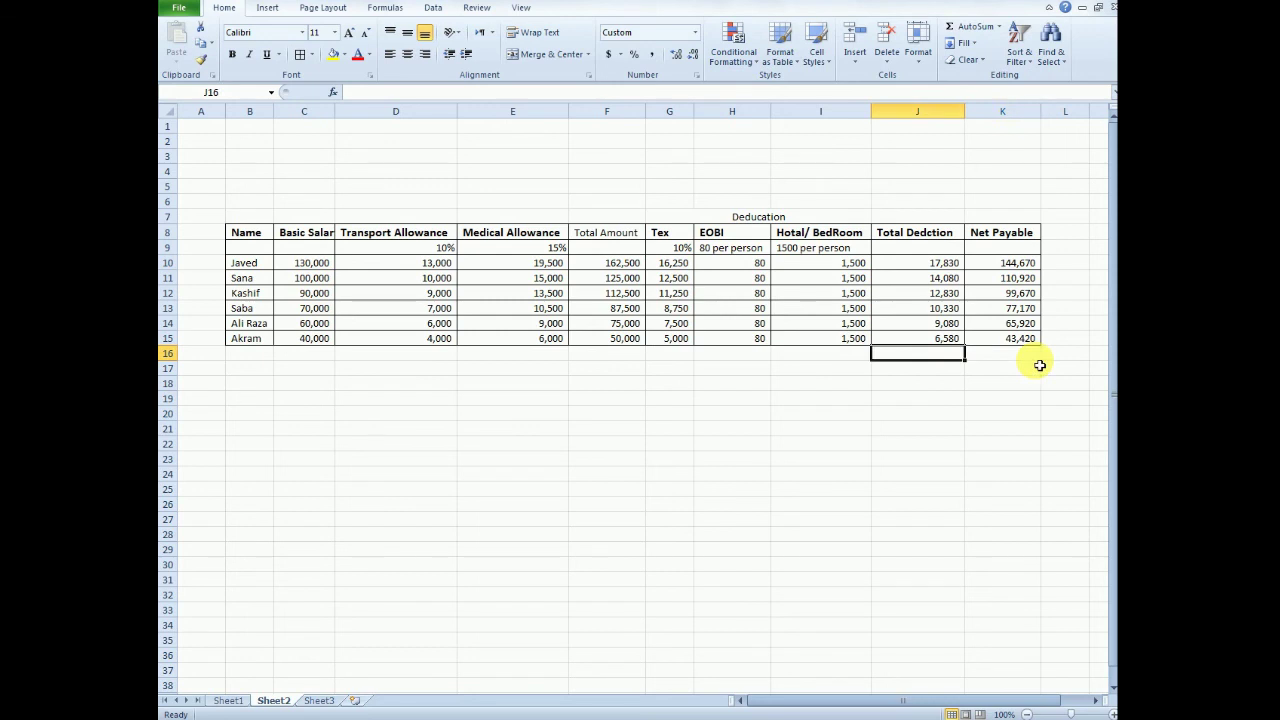
type("=")
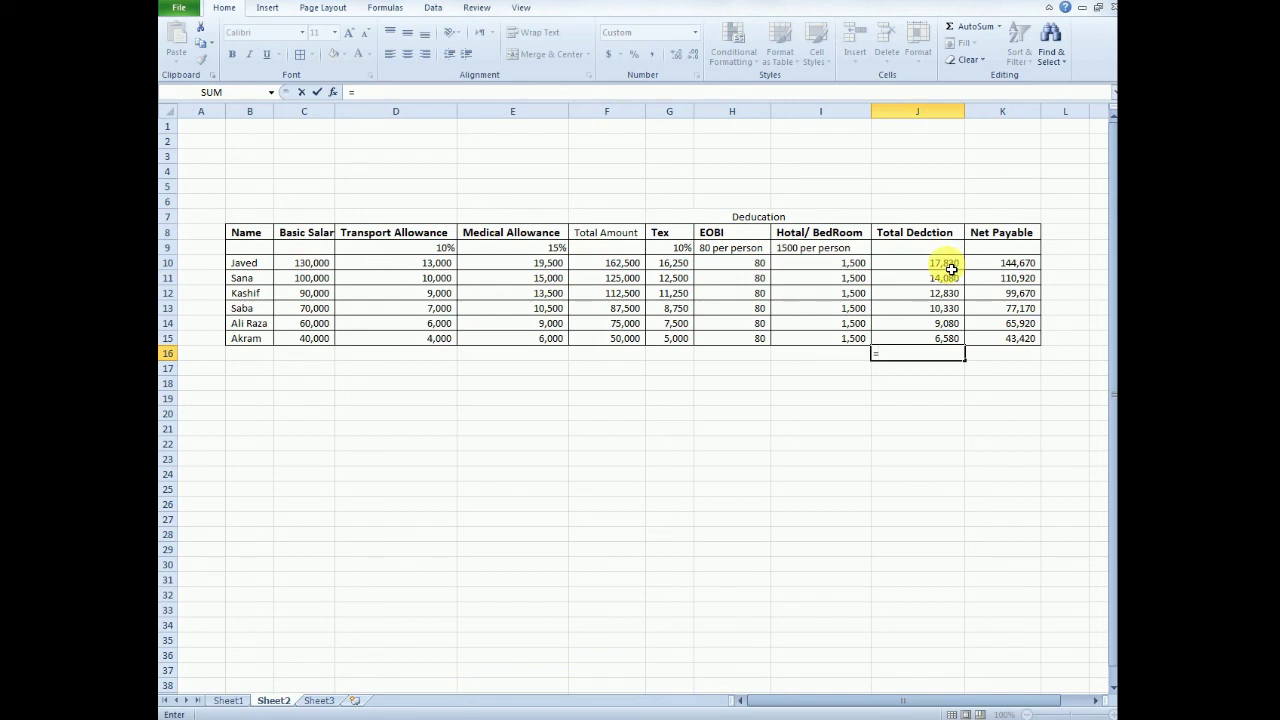
type("sum")
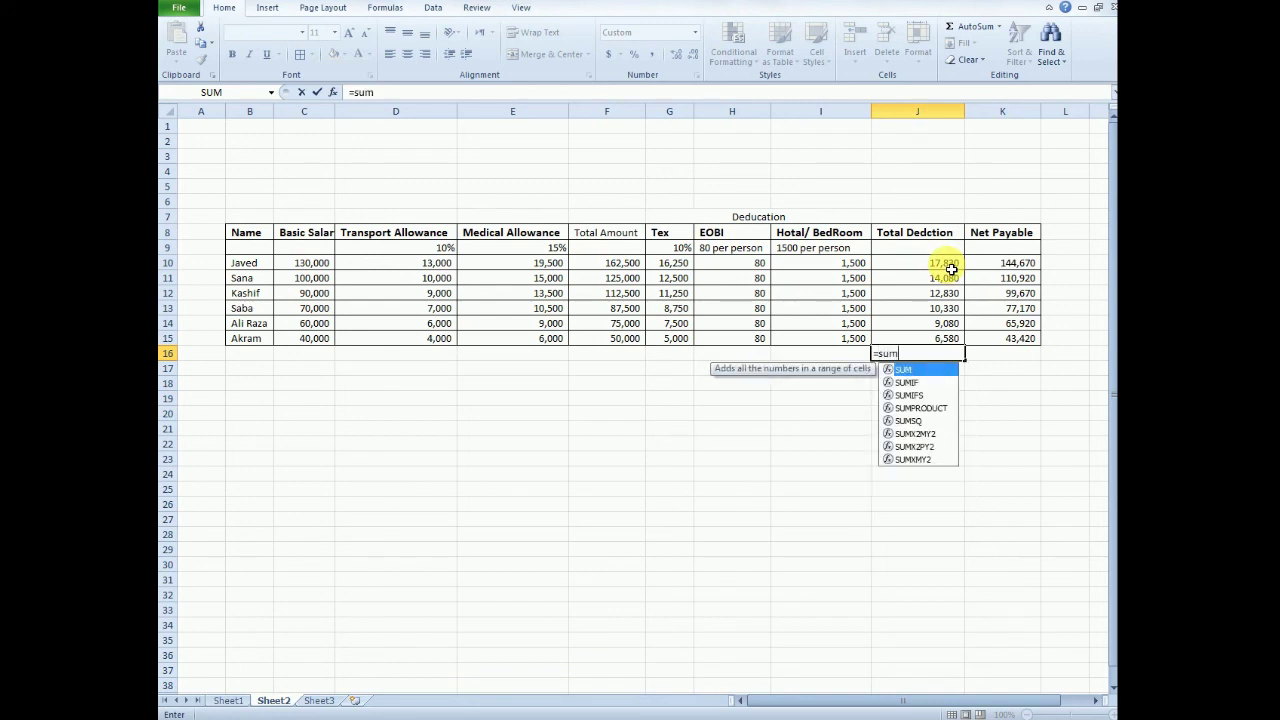
type("(J10")
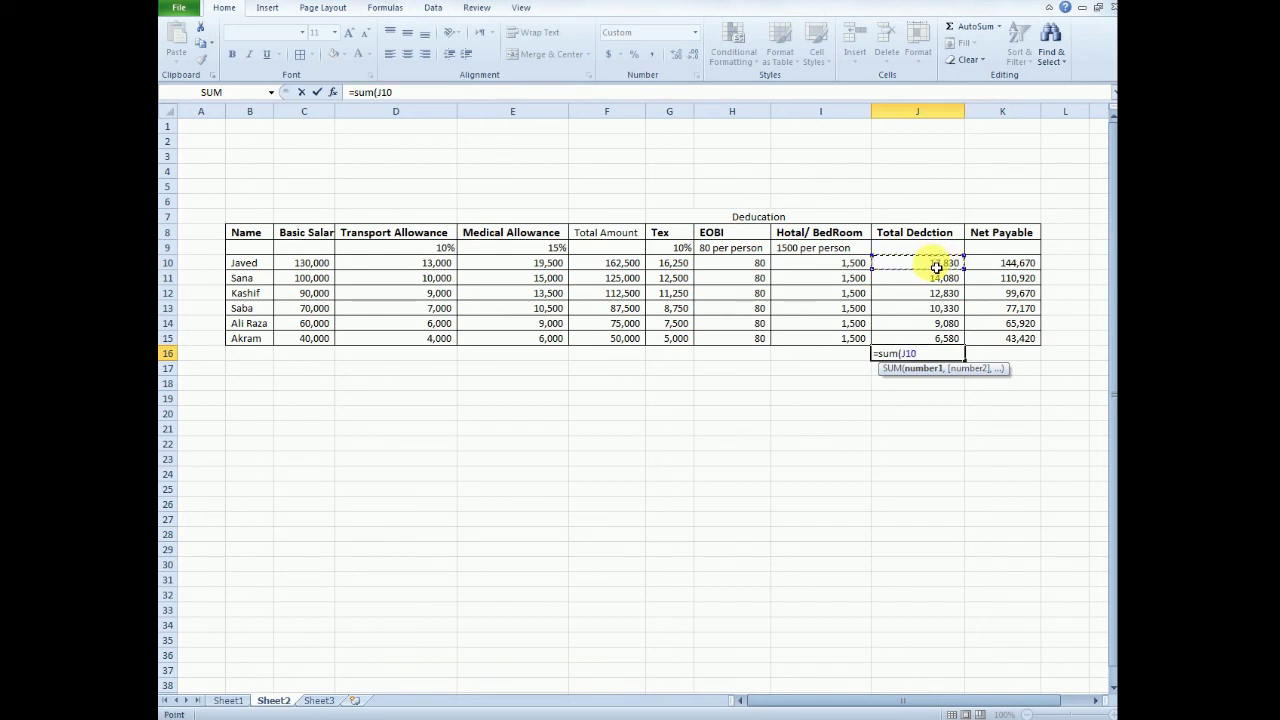
type(",")
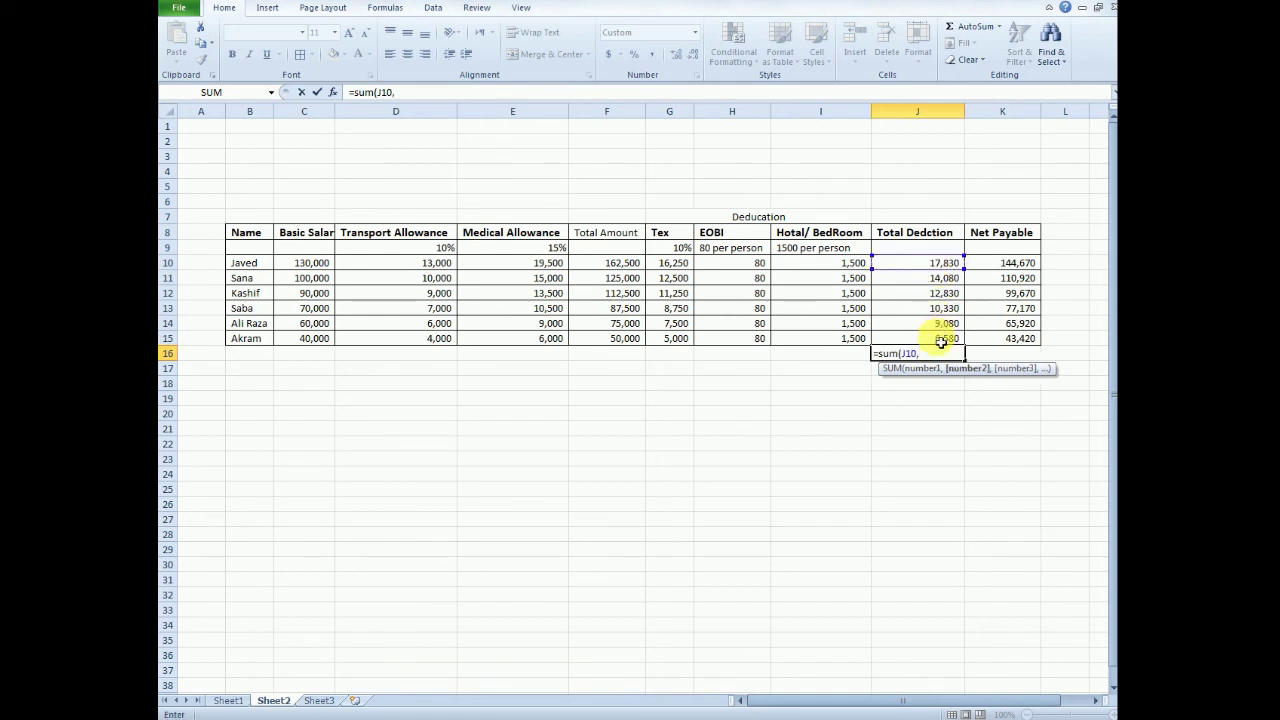
left_click(941, 341)
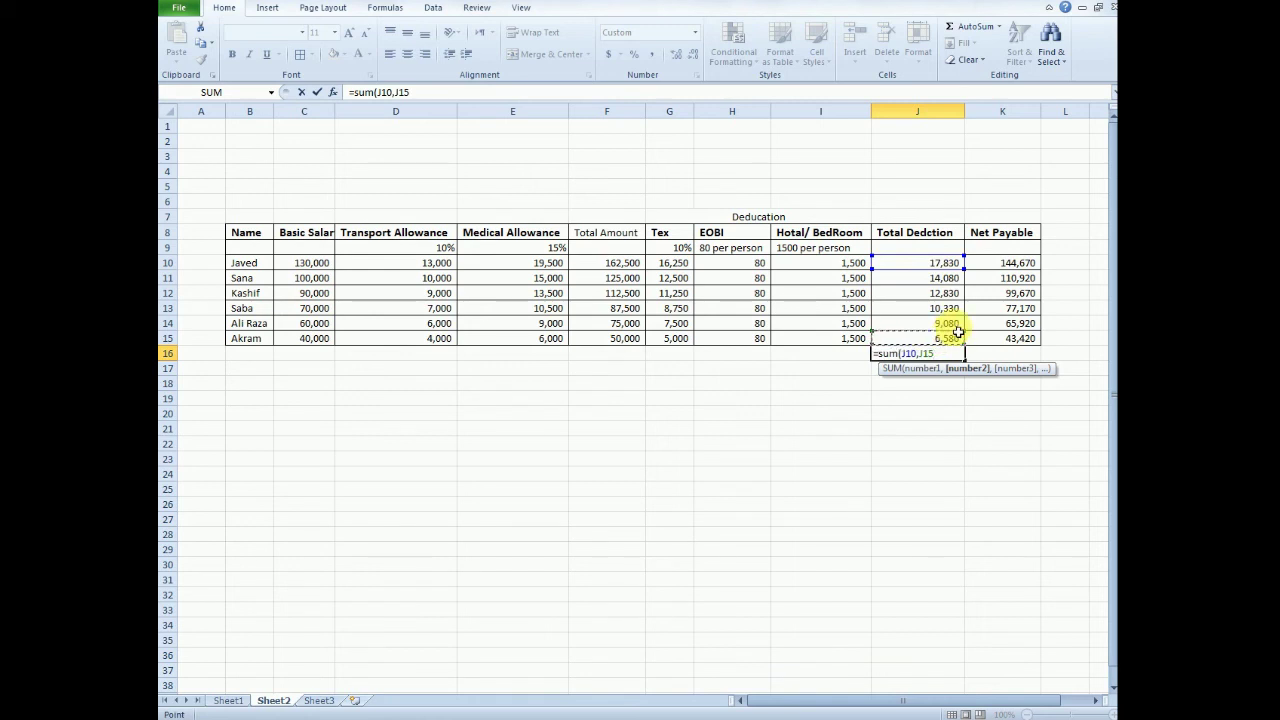
type(")")
key("Return")
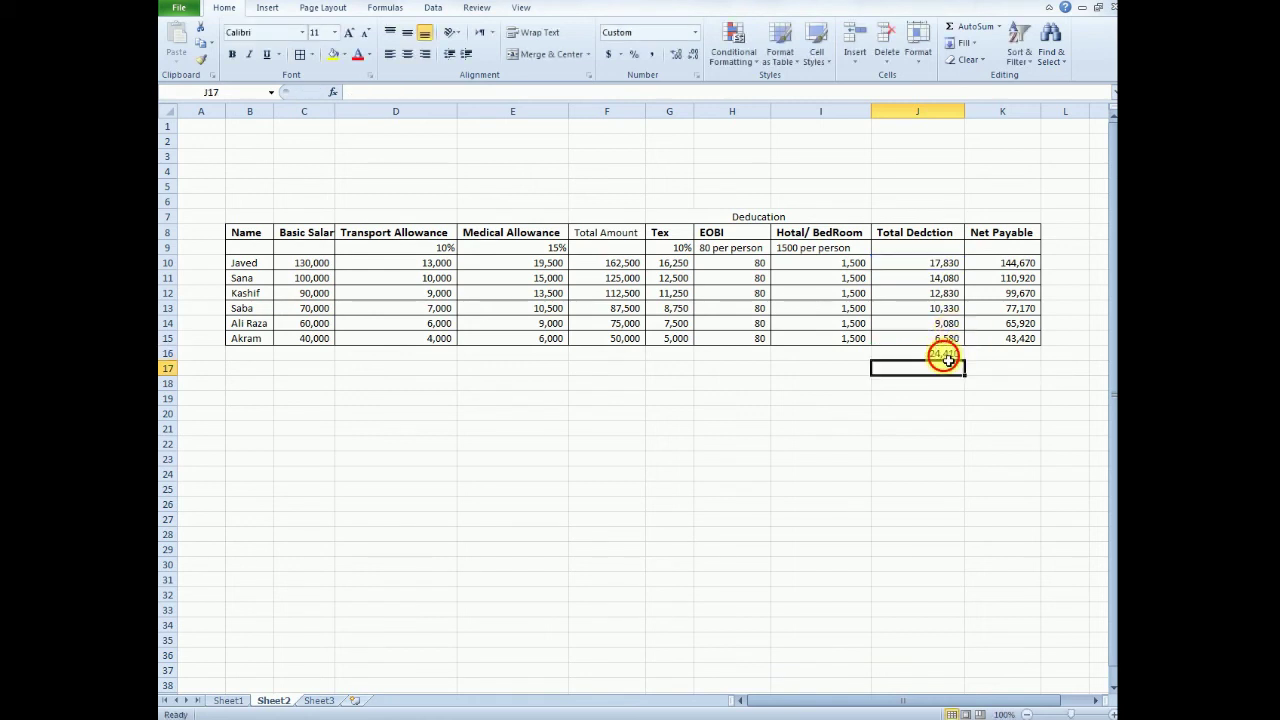
left_click(950, 356)
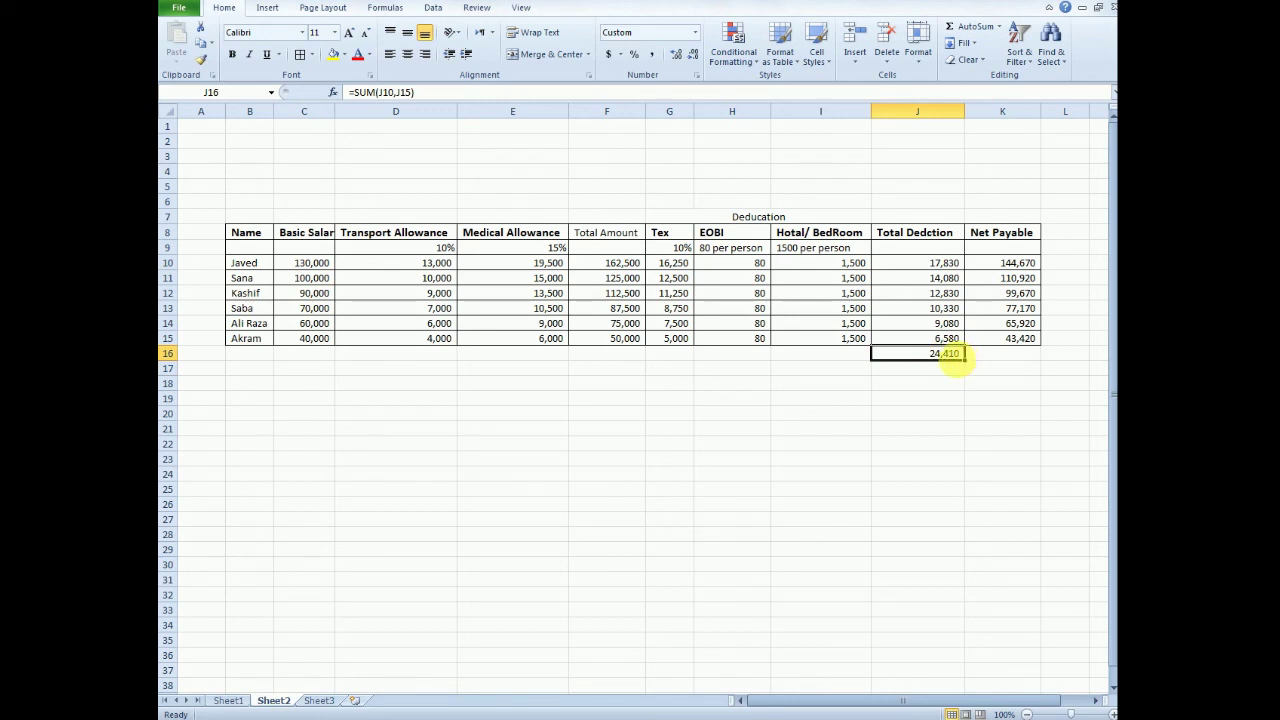
- Fill the J16 formula right into K16, showing a 188,090 Net Payable total
left_click_drag(970, 368, 1027, 377)
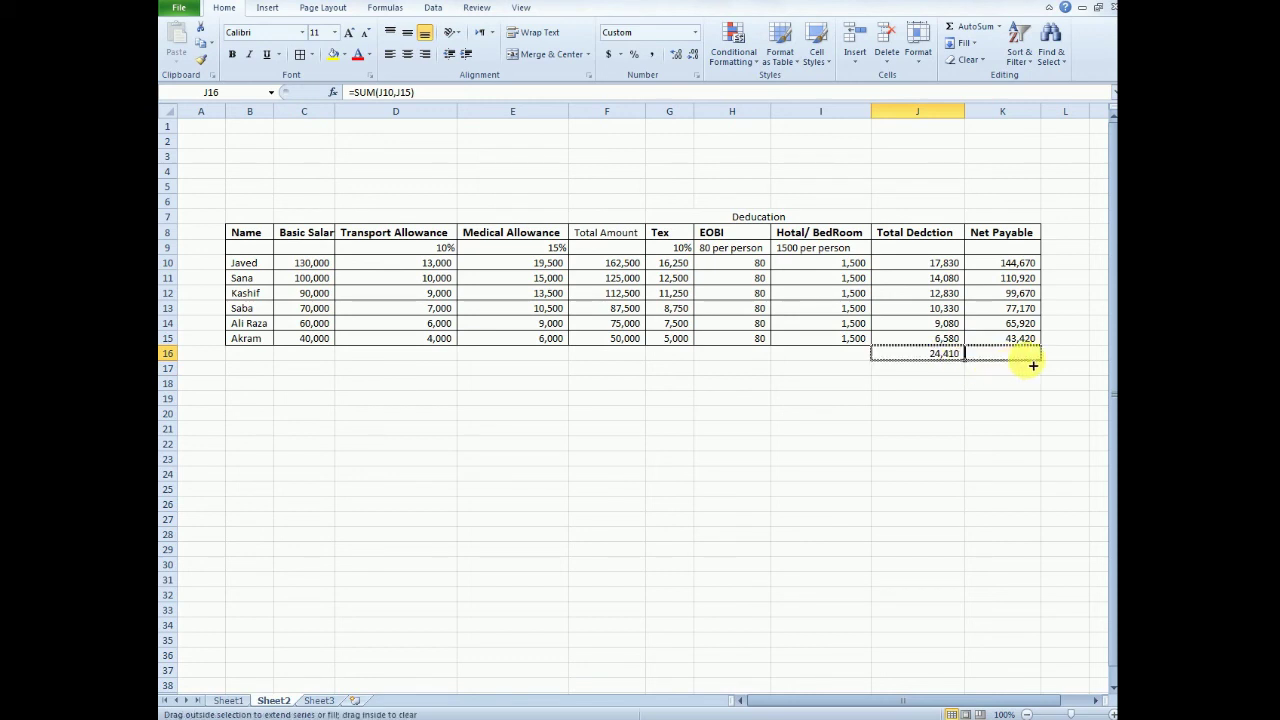
left_click(1027, 377)
left_click(1006, 352)
left_click(860, 358)
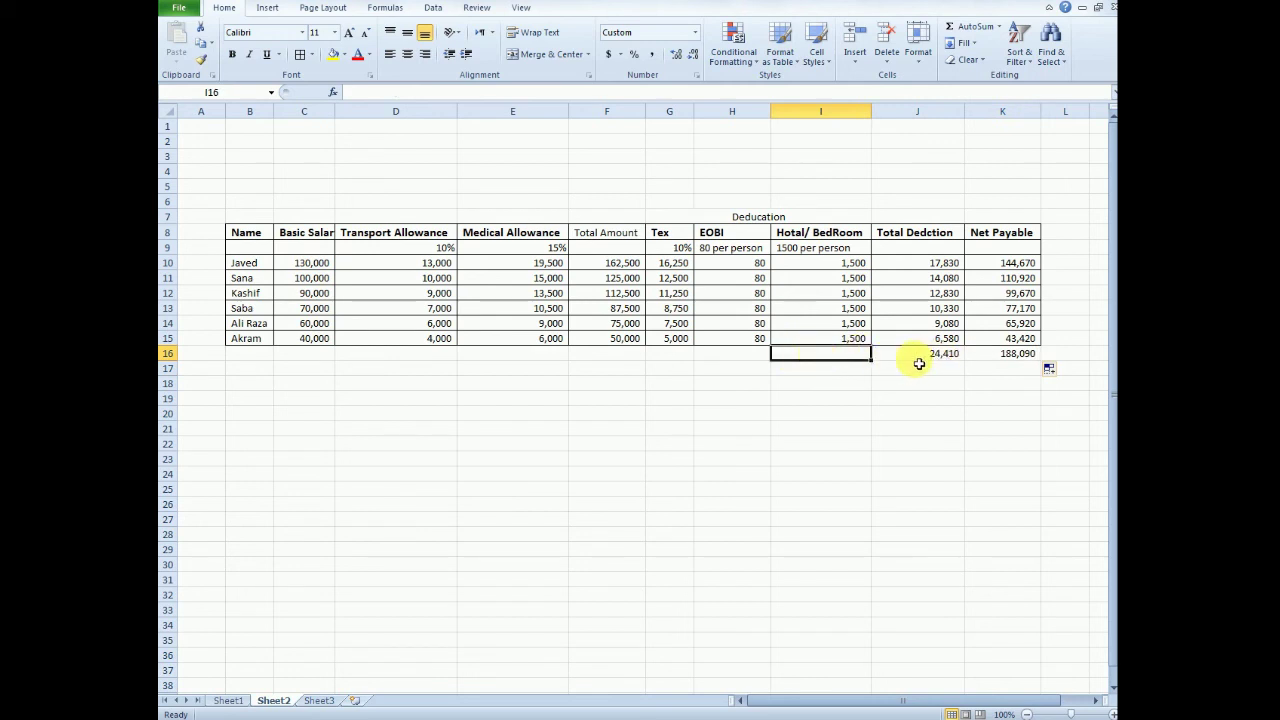
- Fill totals left into G16:I16 (21,250, 160, 3,000) and give G16:K16 All Borders
left_click(938, 362)
left_click(990, 357)
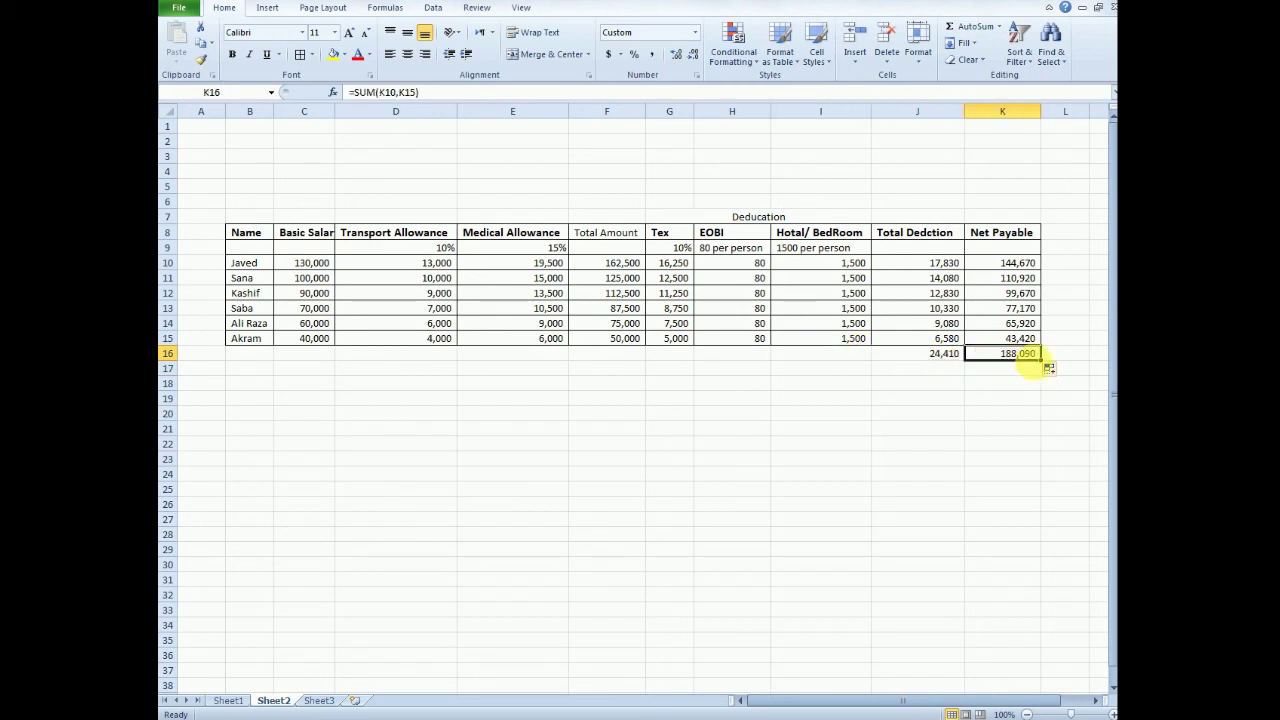
left_click_drag(1046, 366, 665, 358)
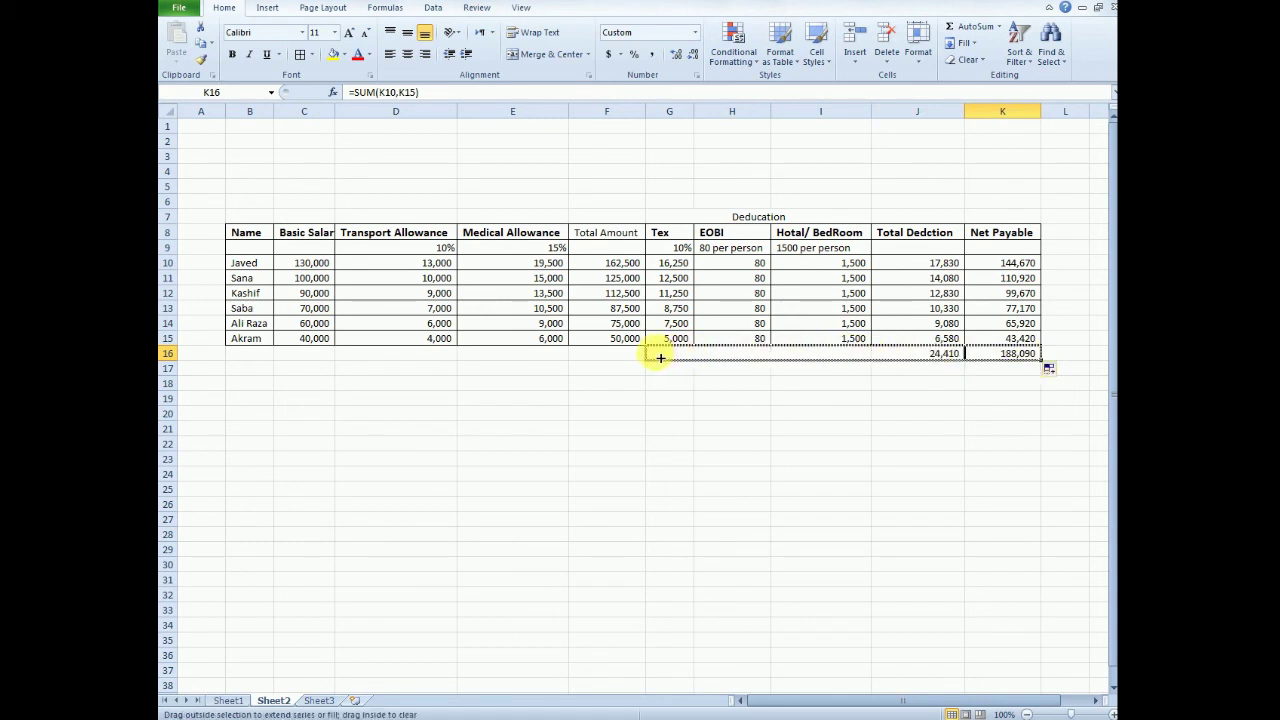
left_click_drag(660, 357, 1000, 357)
left_click(688, 384)
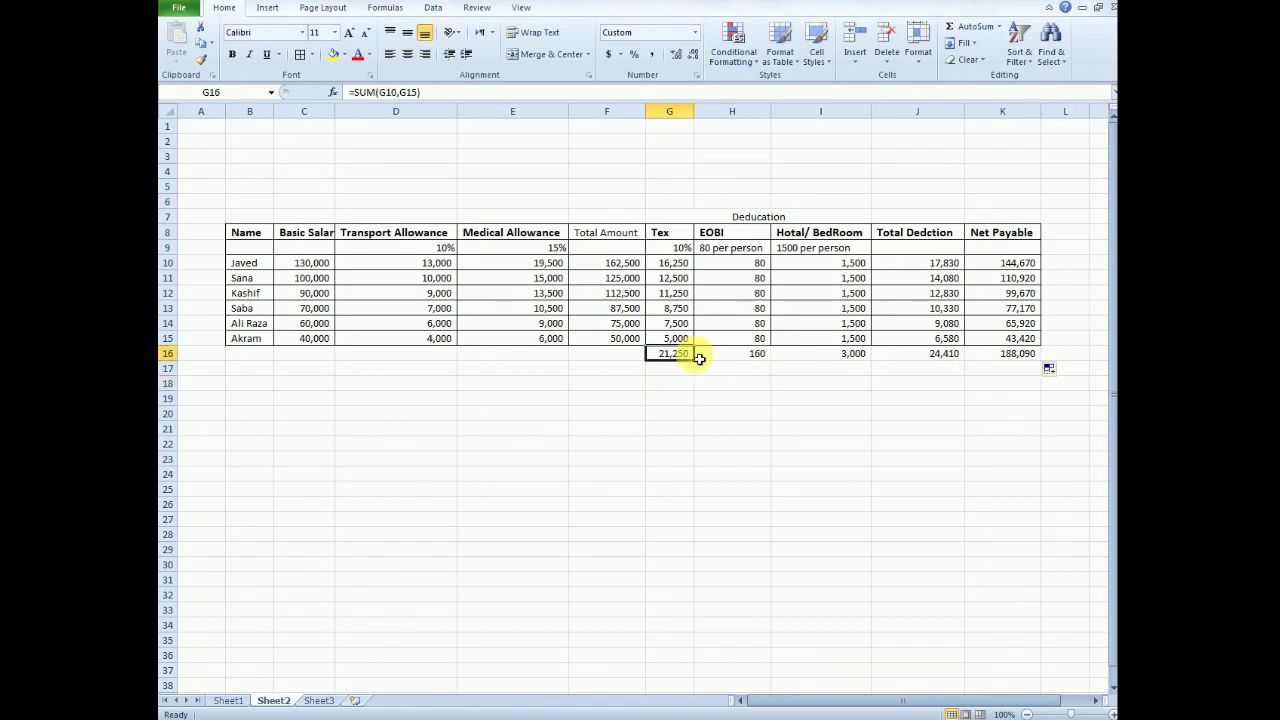
left_click(307, 60)
left_click(607, 428)
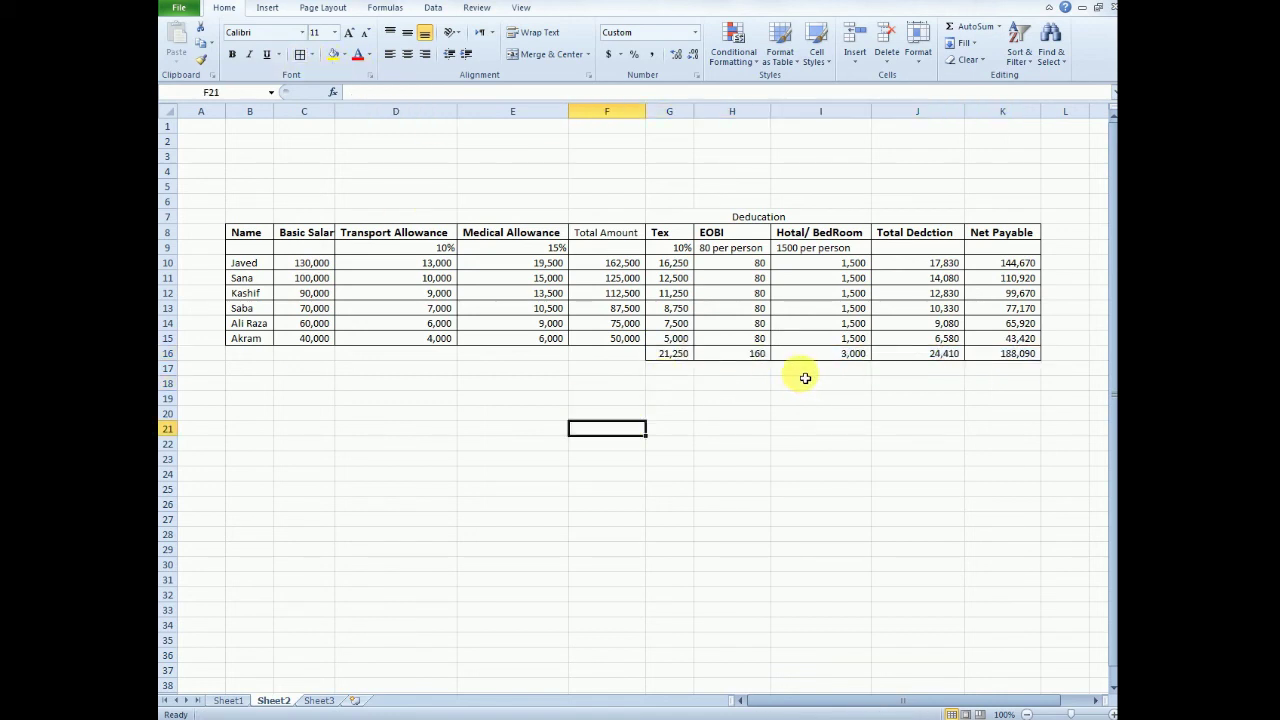
- Copy the total formula into F16 to show 212,500 under Total Amount
left_click(606, 356)
left_click(658, 355)
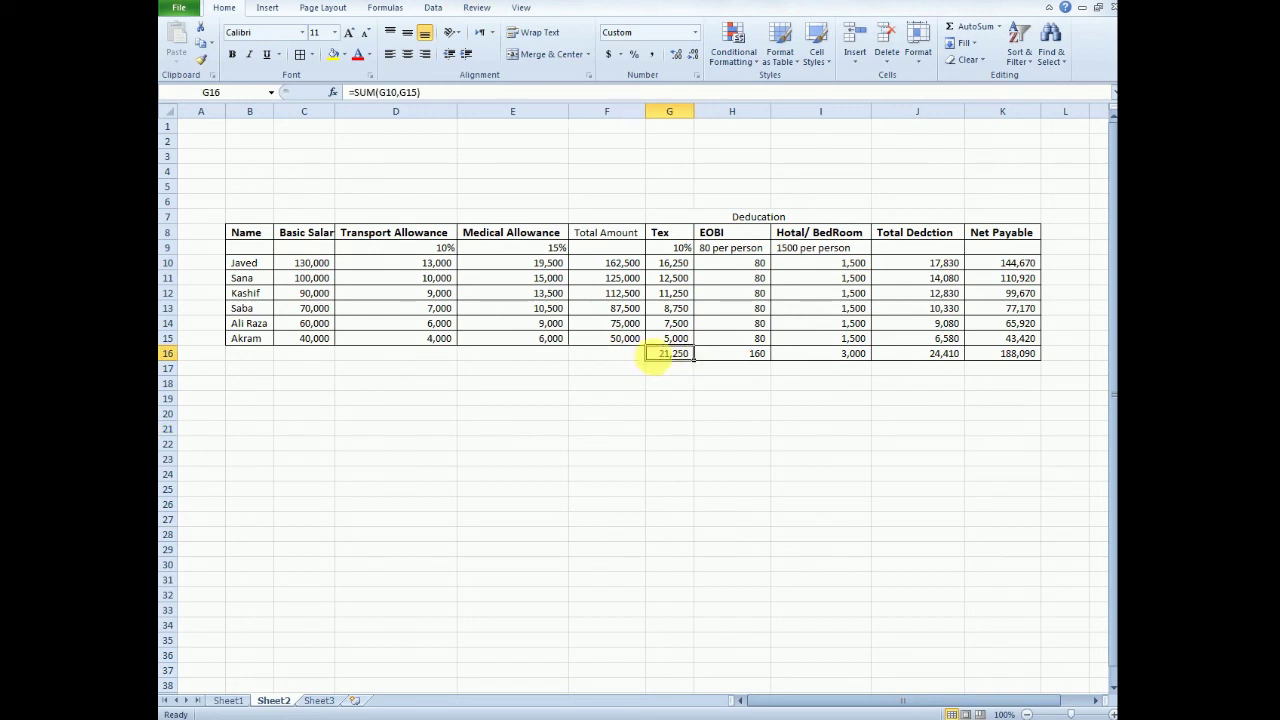
left_click(630, 356)
left_click(686, 357)
left_click_drag(693, 359, 596, 358)
left_click(600, 385)
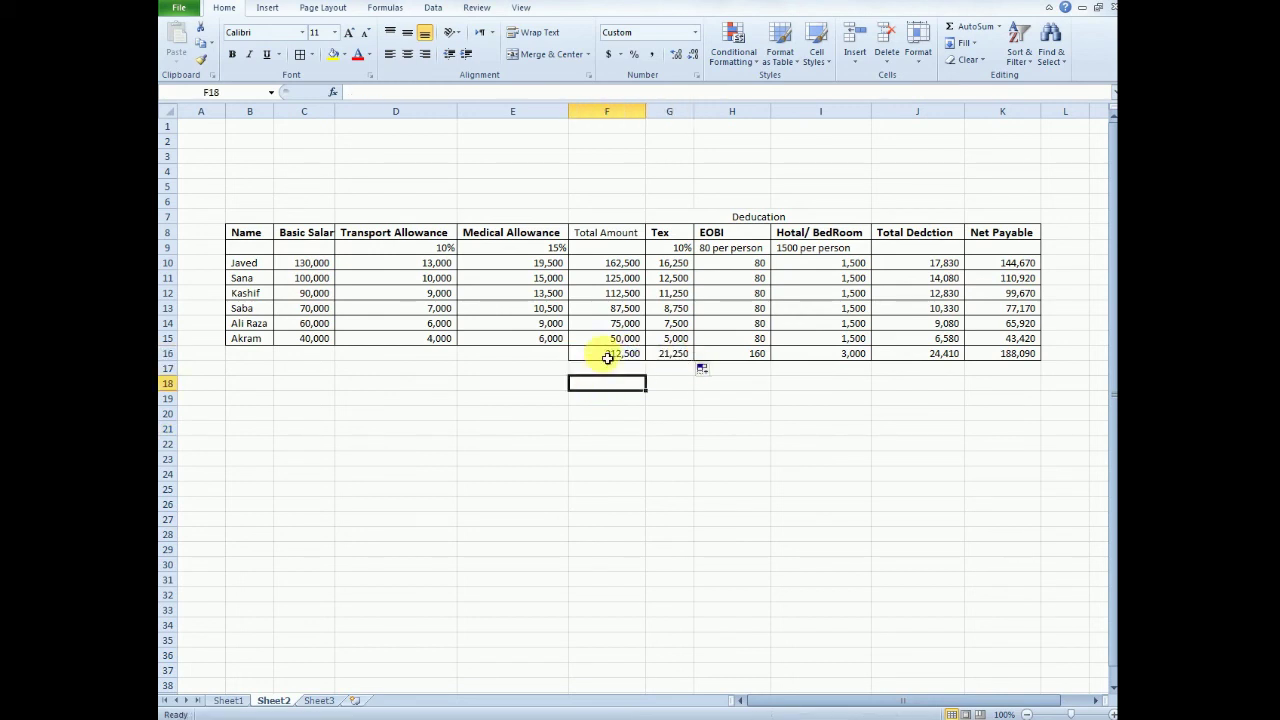
left_click(608, 356)
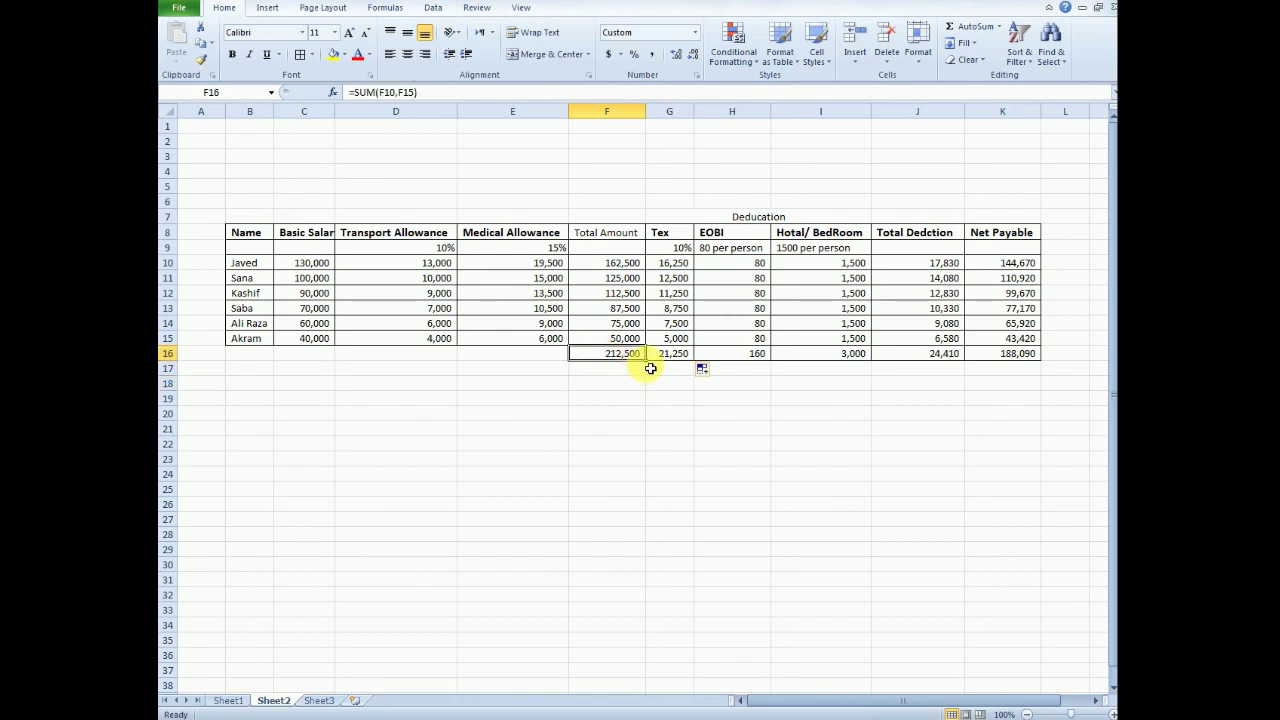
left_click(628, 384)
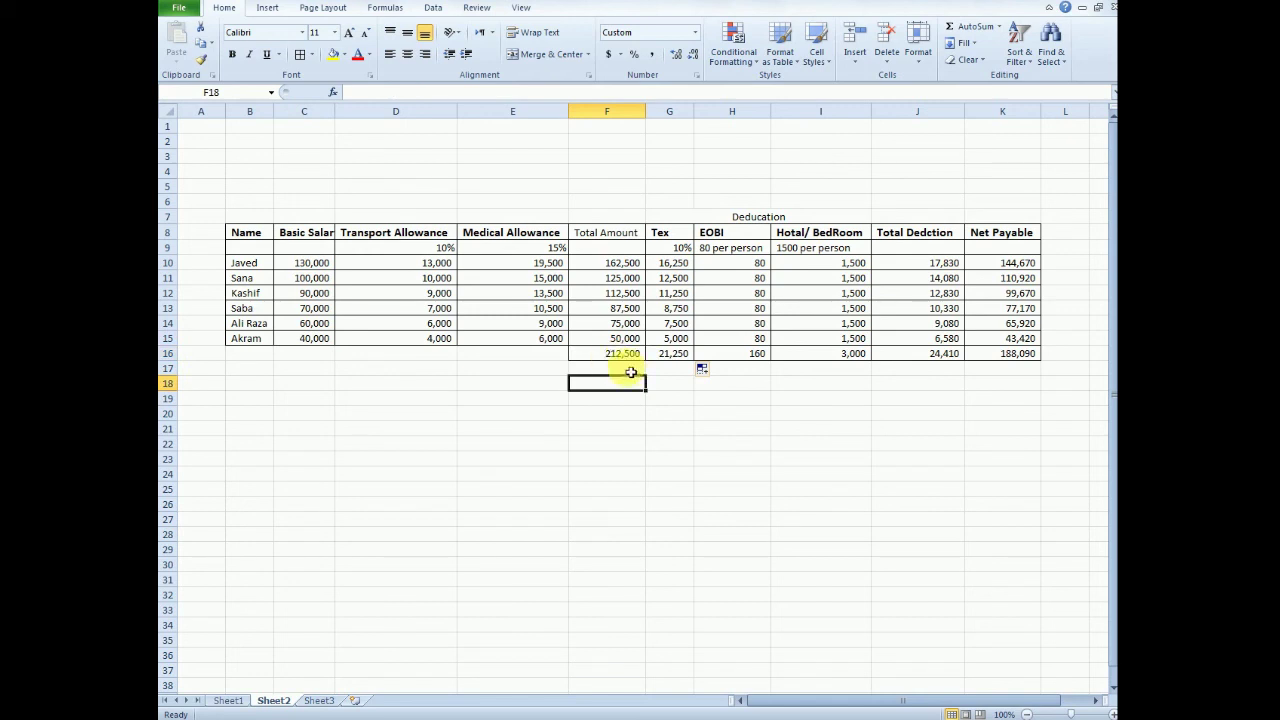
- Make the merged Deducation header in G7 bold
left_click(480, 360)
left_click(757, 216)
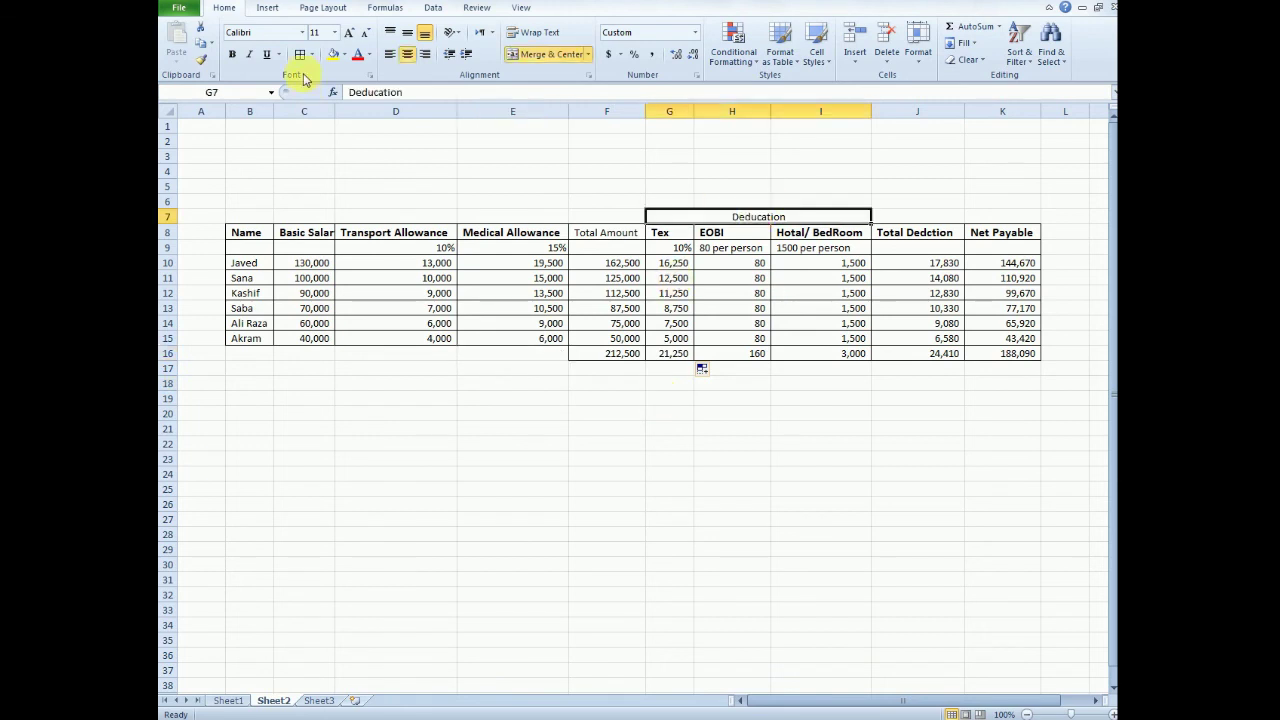
left_click(232, 54)
- Increase the font size of the whole totals row 16
left_click_drag(512, 368, 512, 384)
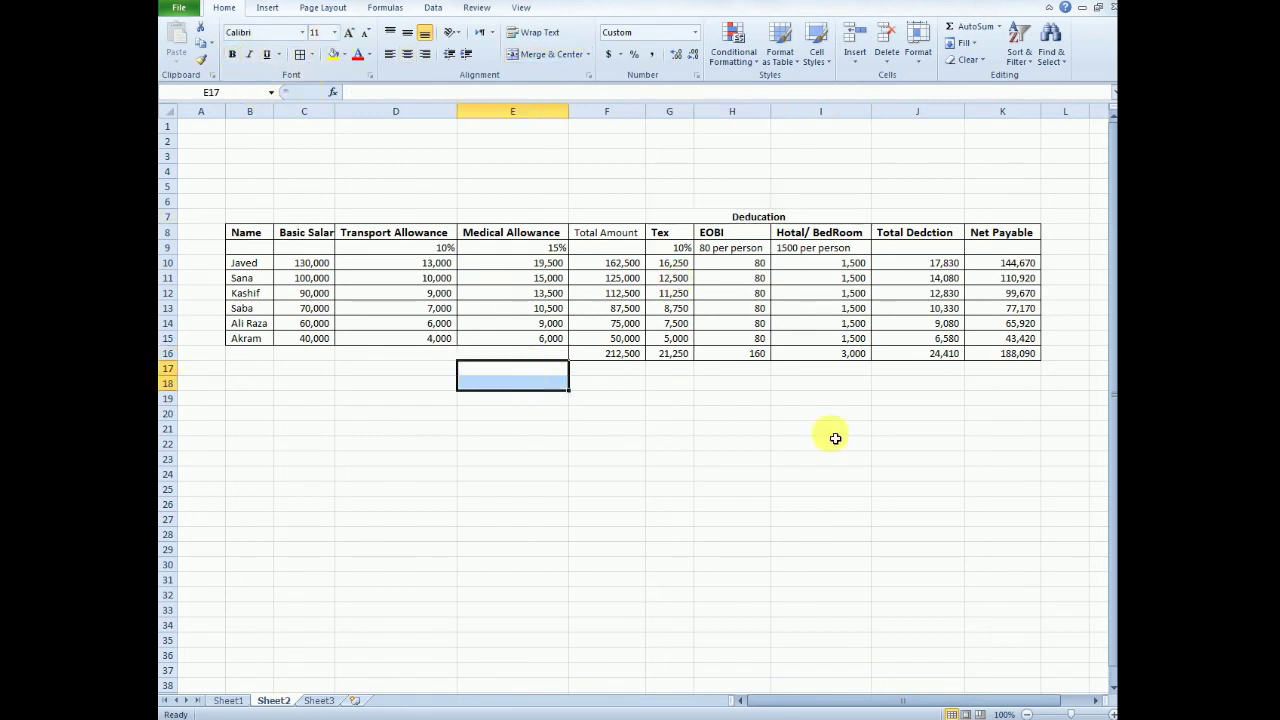
left_click(683, 443)
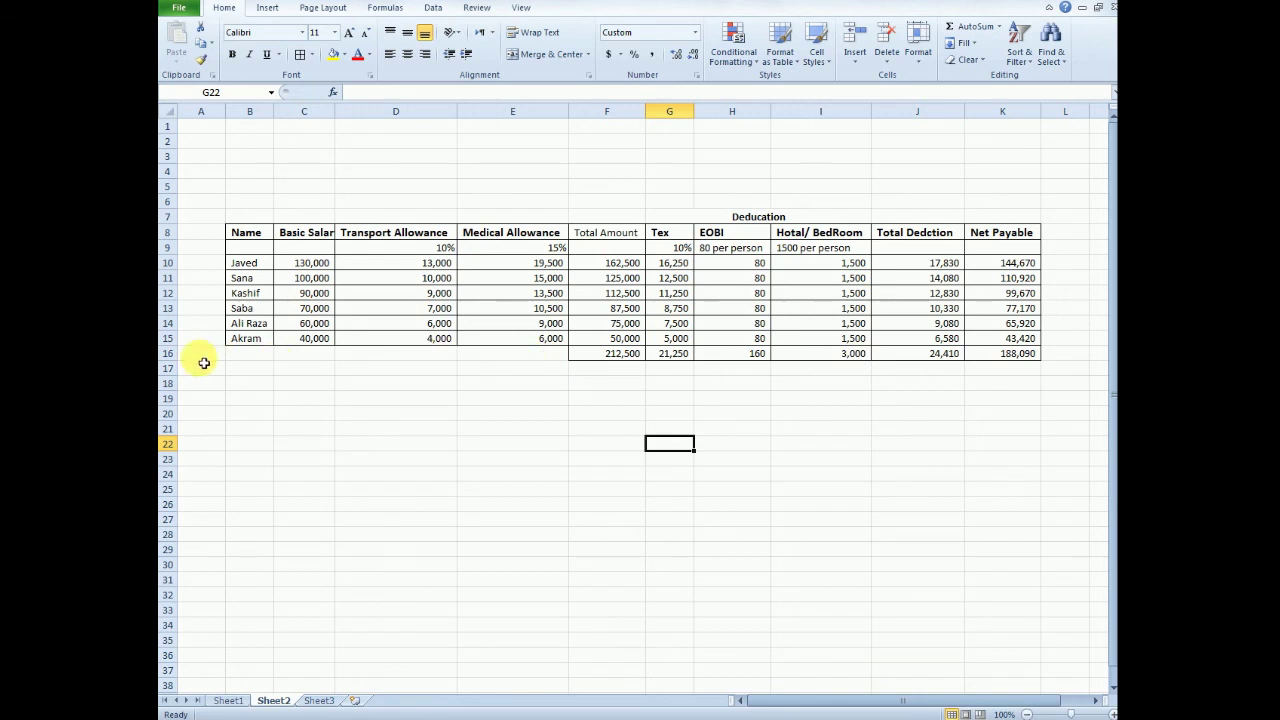
left_click(170, 354)
left_click(351, 34)
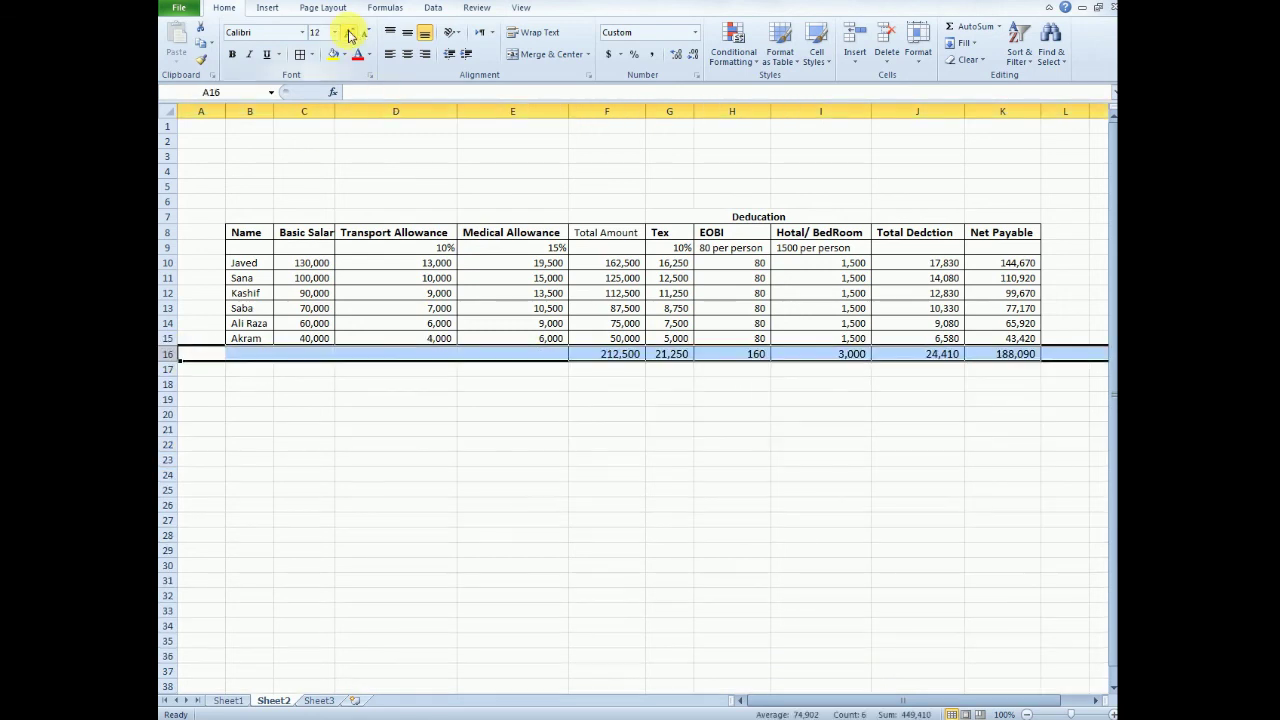